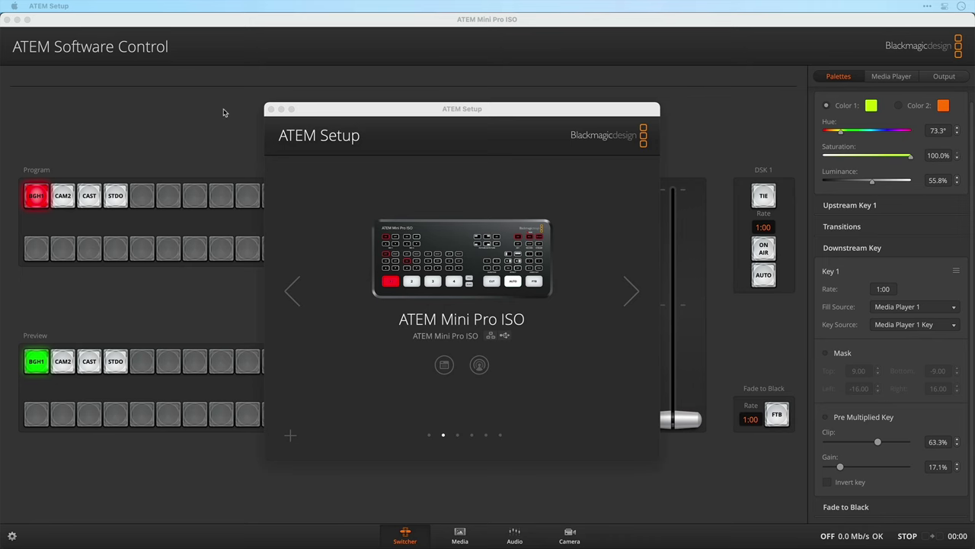
Switch to Adobe Photoshop
{"action": "left_click", "coordinate": [223, 113]}
{"action": "key", "text": "super+Tab"}
{"action": "key", "text": "super+Tab"}
{"action": "key", "text": "super+Tab"}
{"action": "key", "text": "super+Tab"}
{"action": "key", "text": "super+Tab"}
{"action": "key", "text": "super+Tab"}
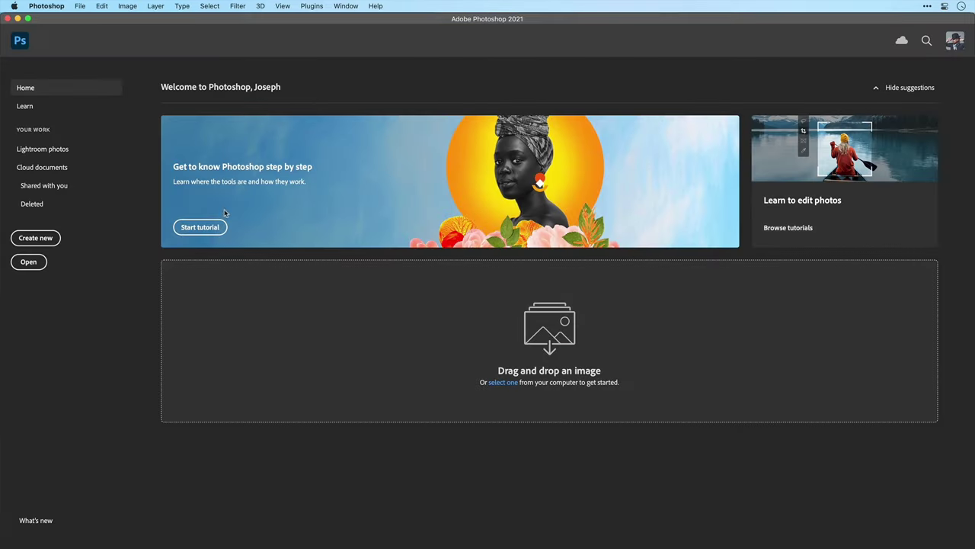
Create a new HDTV 1080p film and video document, 1920 x 1080 px at 72 ppi, with a transparent background
{"action": "left_click", "coordinate": [36, 237]}
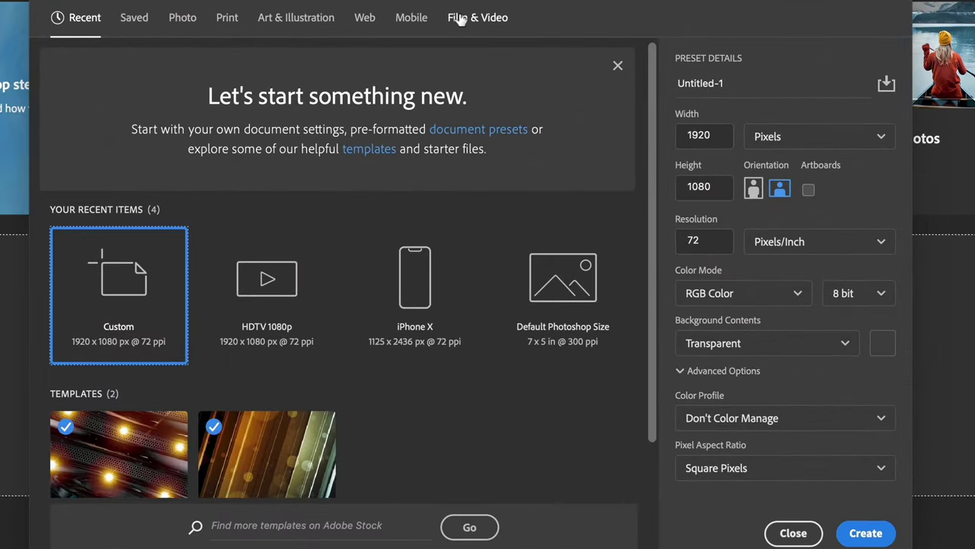
{"action": "left_click", "coordinate": [459, 19]}
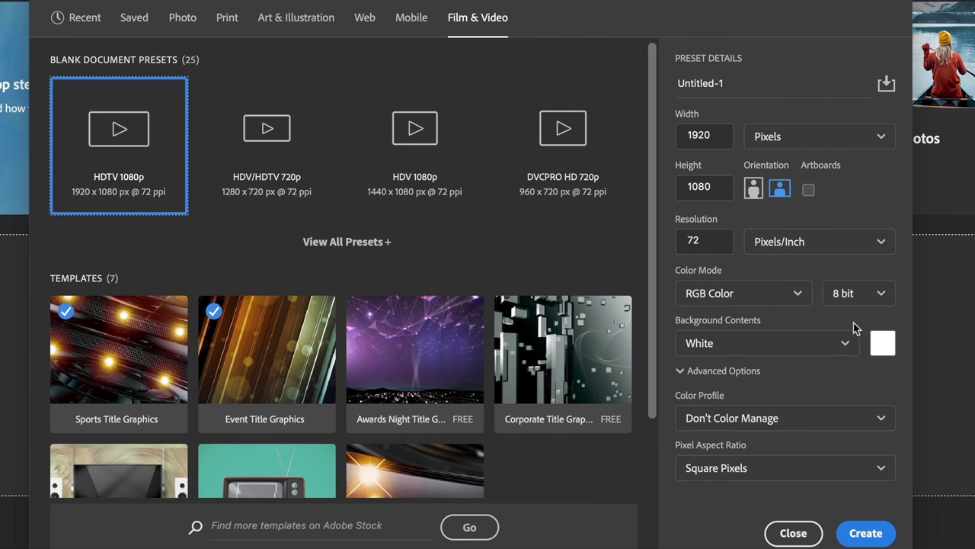
{"action": "left_click", "coordinate": [797, 344]}
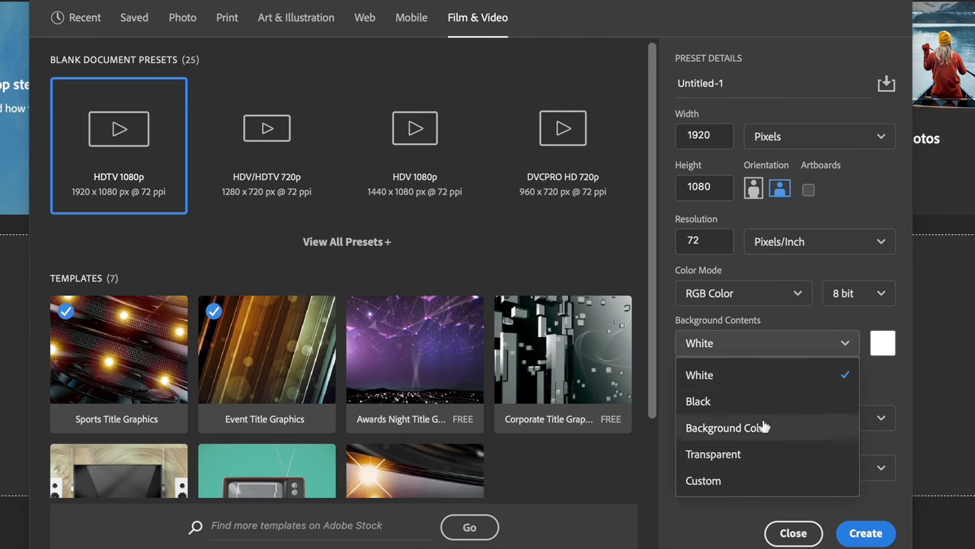
{"action": "left_click", "coordinate": [751, 455]}
{"action": "left_click", "coordinate": [866, 533]}
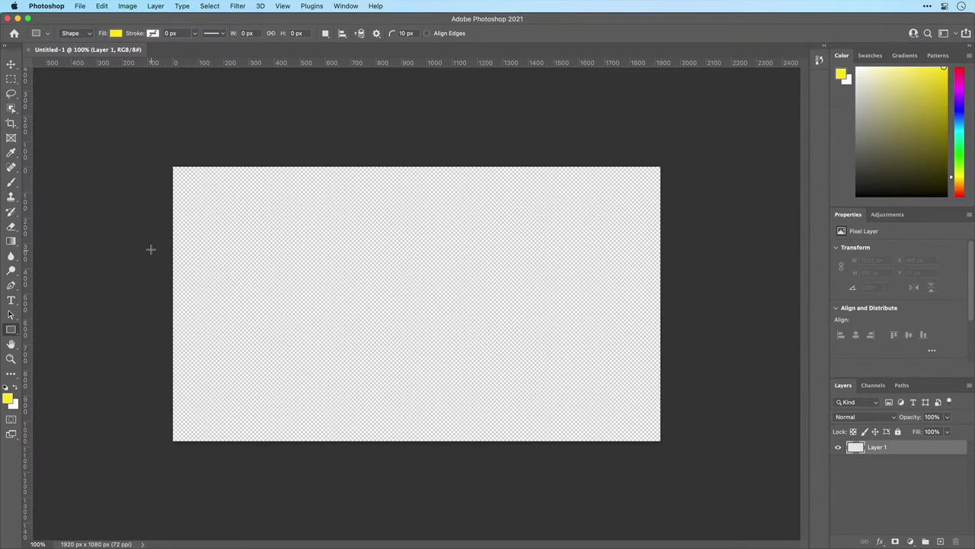
Add the yellow Barlow Black text "PhotoJoseph" and enlarge it to about 254 pt across the upper part of the canvas
{"action": "left_click", "coordinate": [12, 301]}
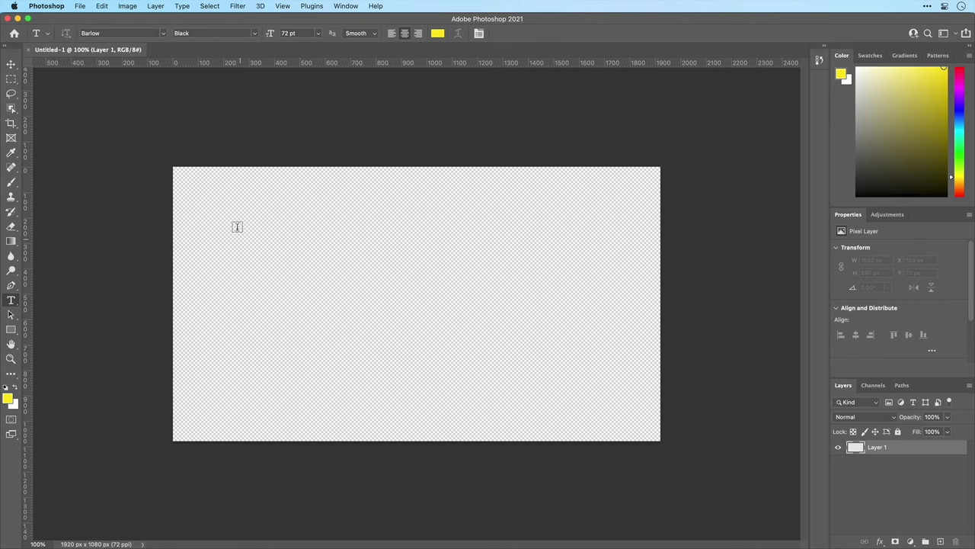
{"action": "left_click", "coordinate": [214, 212]}
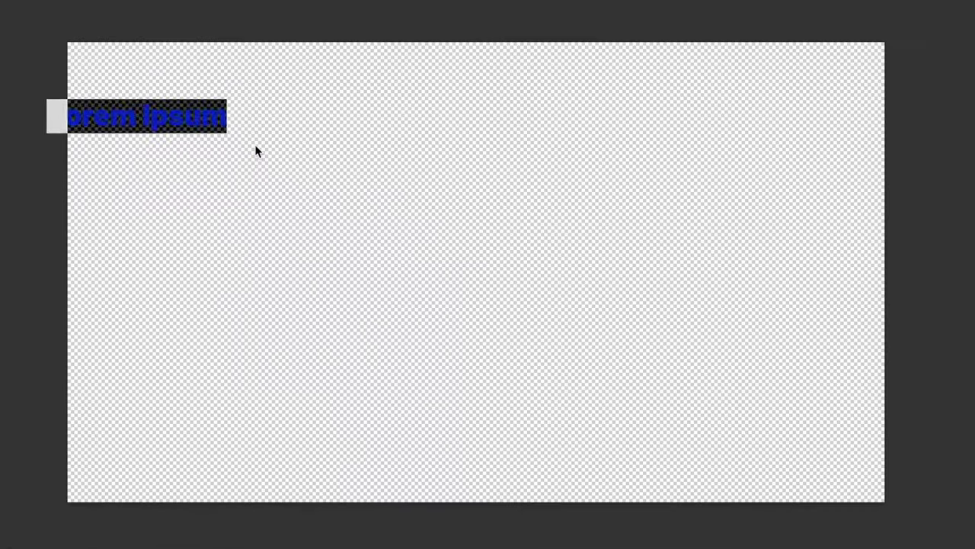
{"action": "type", "text": "PhotoJoseph"}
{"action": "key", "text": "ctrl+Return"}
{"action": "key", "text": "ctrl+t"}
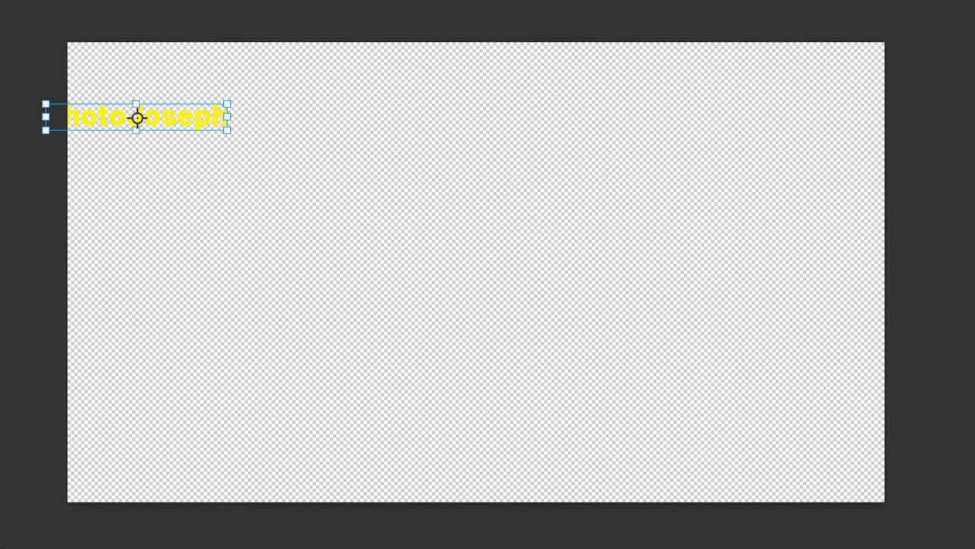
{"action": "left_click_drag", "start_coordinate": [177, 123], "coordinate": [730, 284]}
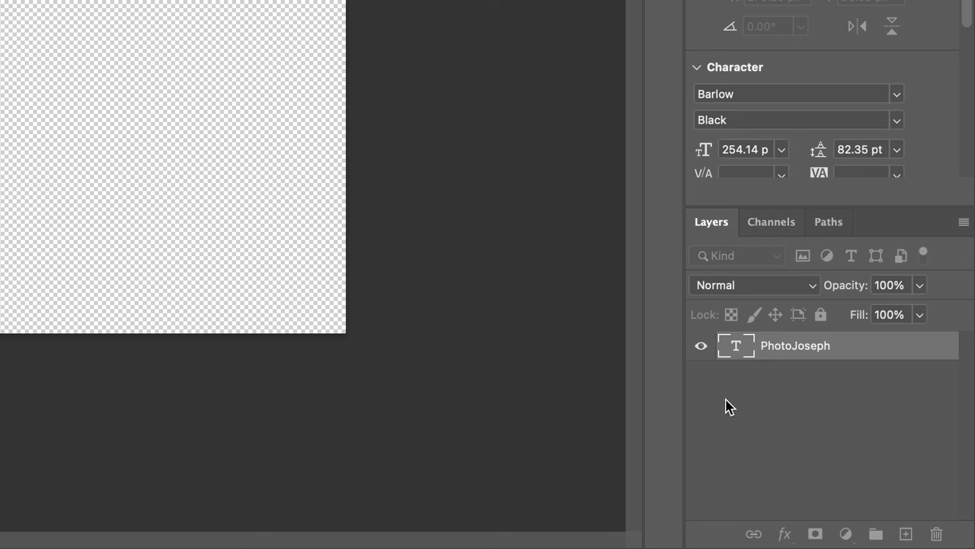
Apply a black Multiply drop shadow with 75% opacity to the PhotoJoseph text layer
{"action": "left_click", "coordinate": [780, 343]}
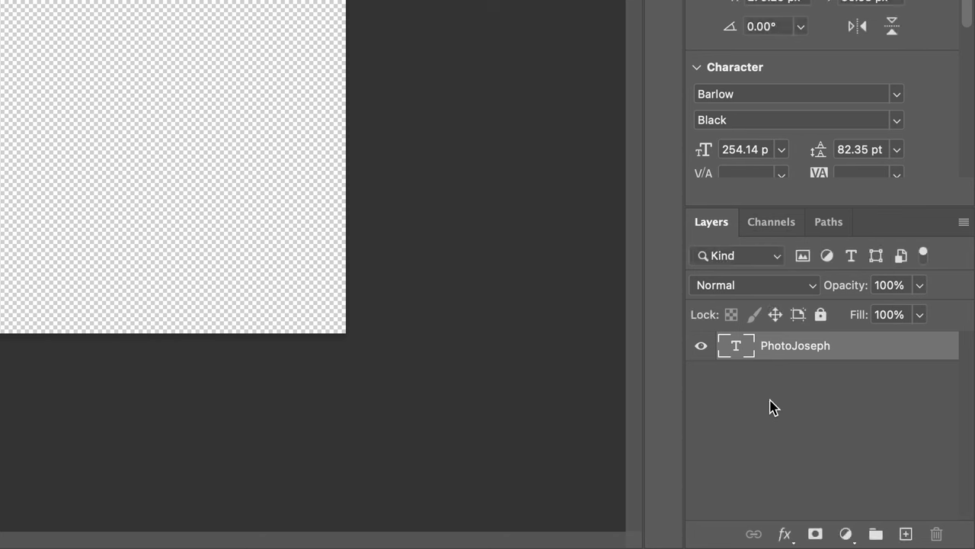
{"action": "left_click", "coordinate": [786, 535]}
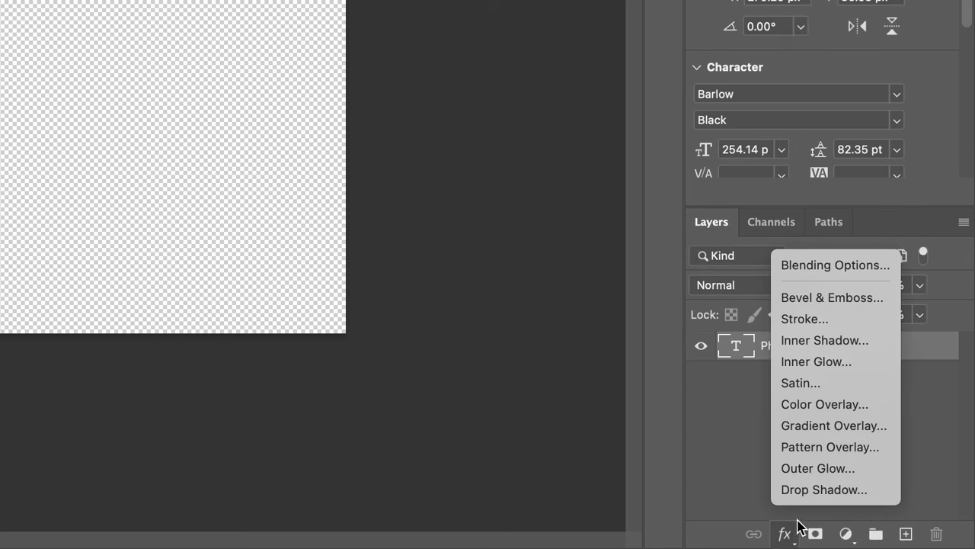
{"action": "left_click", "coordinate": [814, 490]}
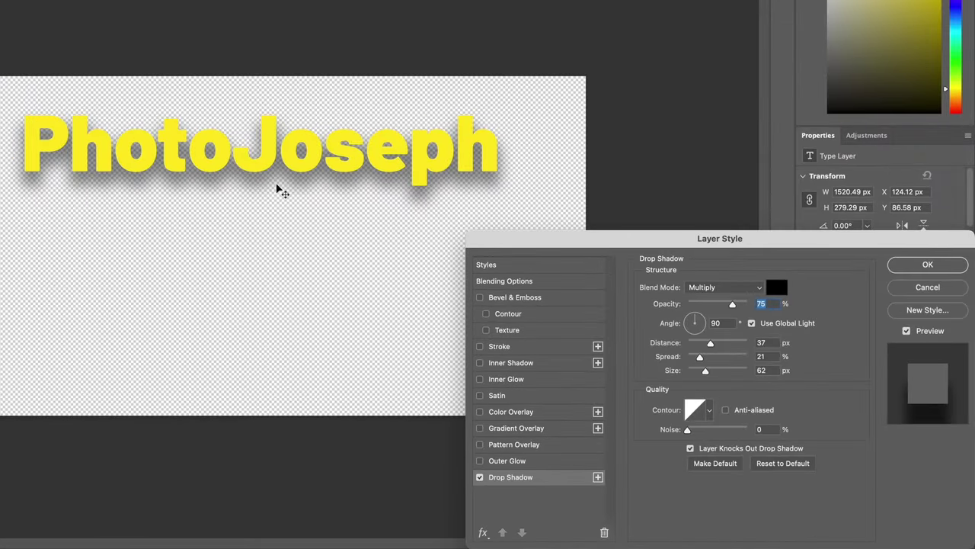
{"action": "left_click", "coordinate": [958, 271]}
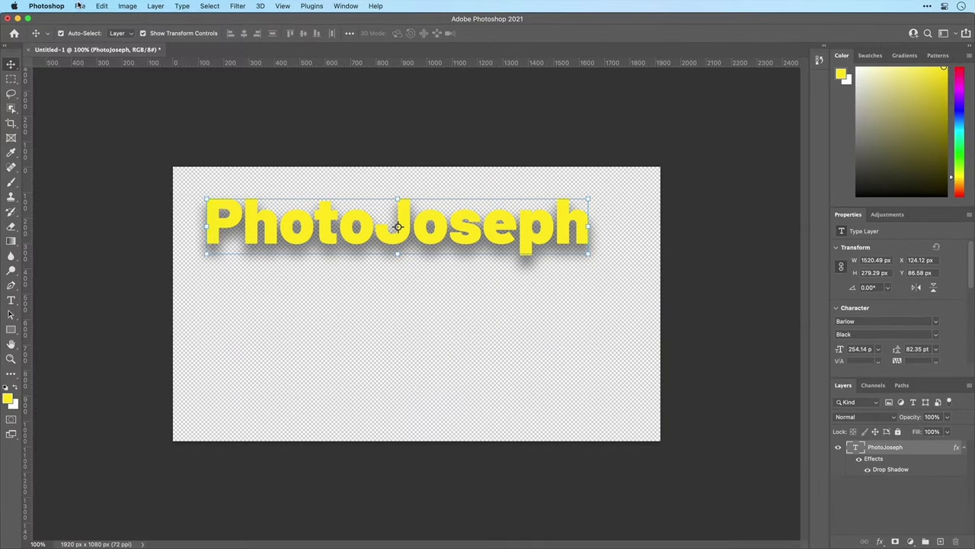
Export the document at 1920 x 1080 as a PNG with transparency, named PhotoJoseph.png, in the ATEM Files folder
{"action": "left_click", "coordinate": [79, 5]}
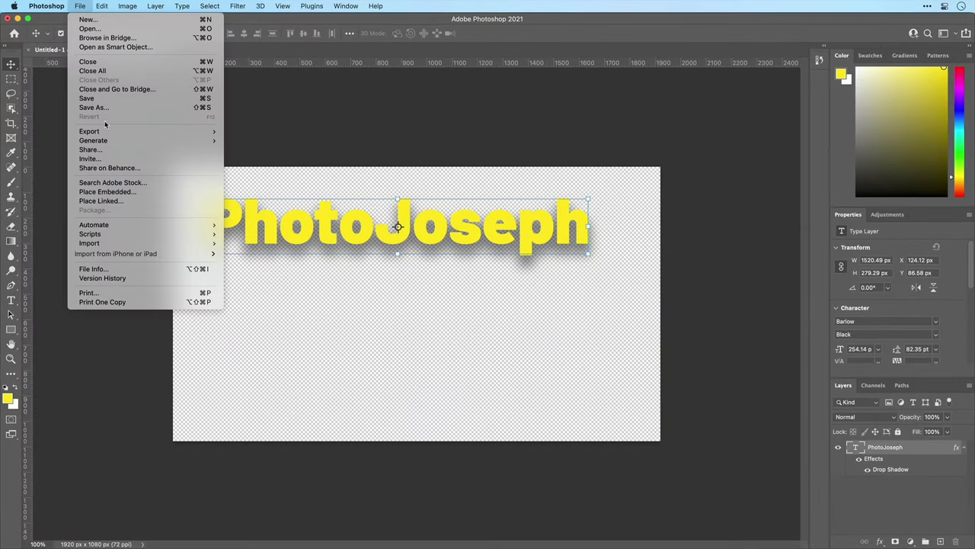
{"action": "mouse_move", "coordinate": [107, 131]}
{"action": "left_click", "coordinate": [246, 144]}
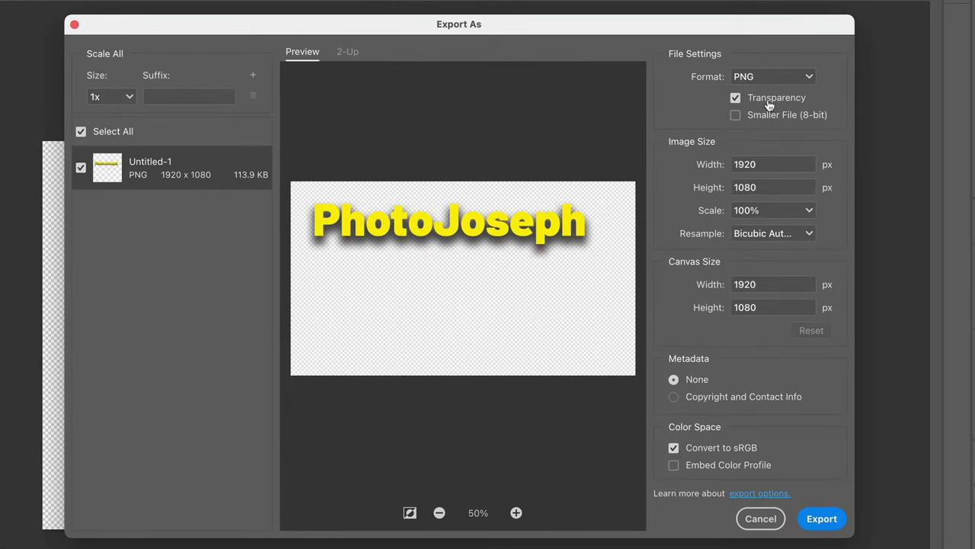
{"action": "left_click", "coordinate": [814, 524]}
{"action": "type", "text": "PhotoJoseph"}
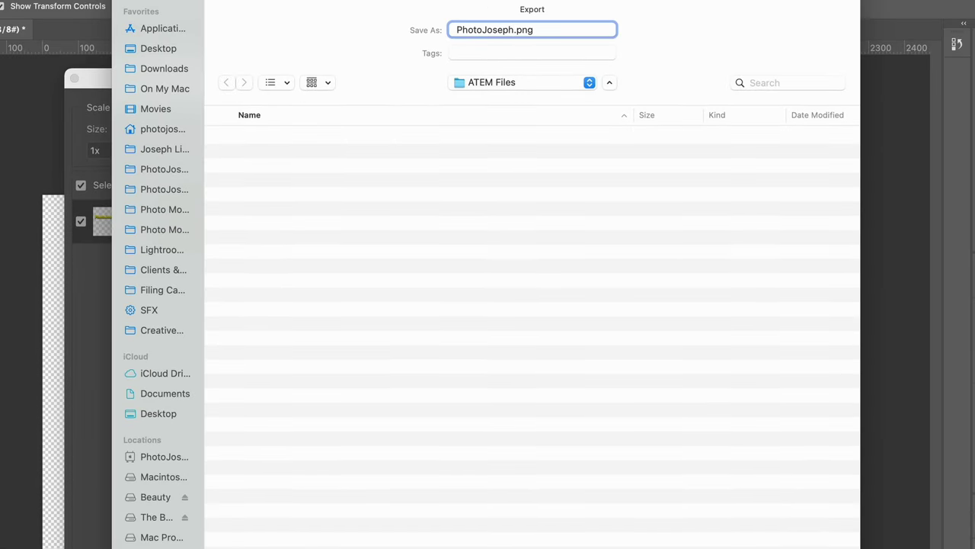
{"action": "key", "text": "Escape"}
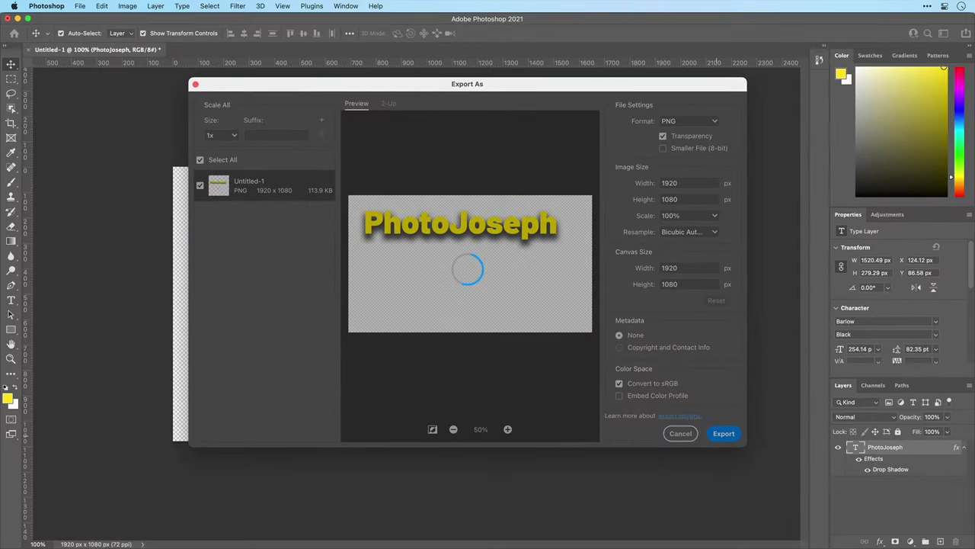
Switch to ATEM Software Control and load PhotoJoseph.png from the ATEM Files favourite into still slot 1
{"action": "key", "text": "super+Tab"}
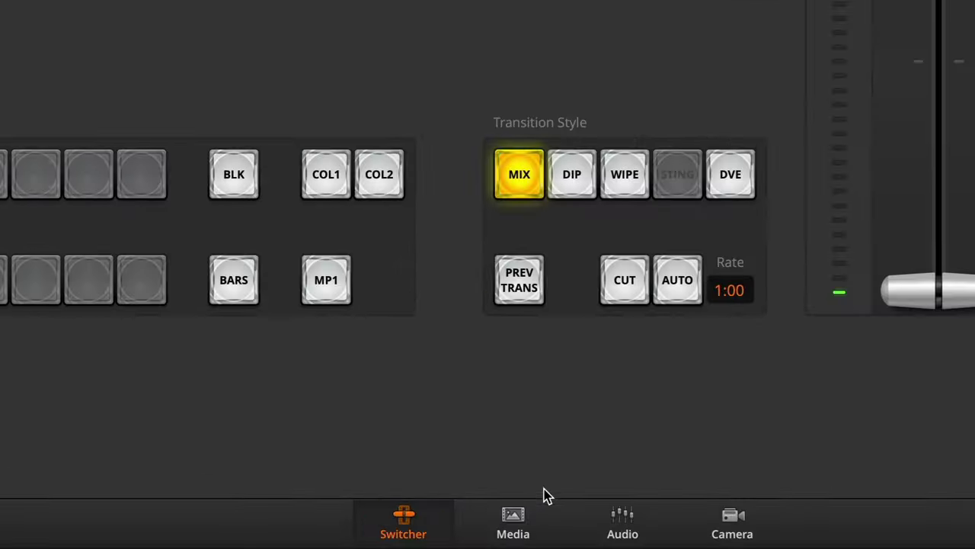
{"action": "left_click", "coordinate": [460, 533]}
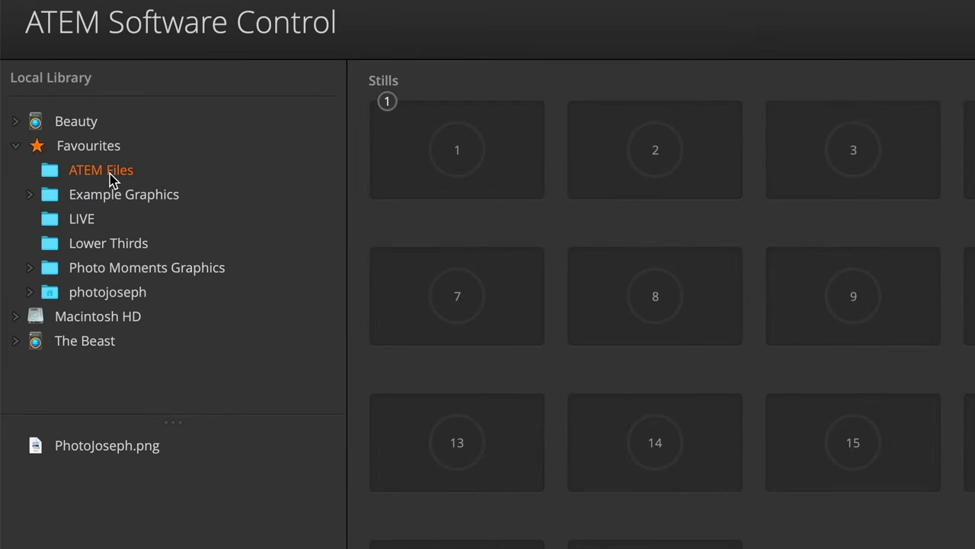
{"action": "right_click", "coordinate": [112, 175]}
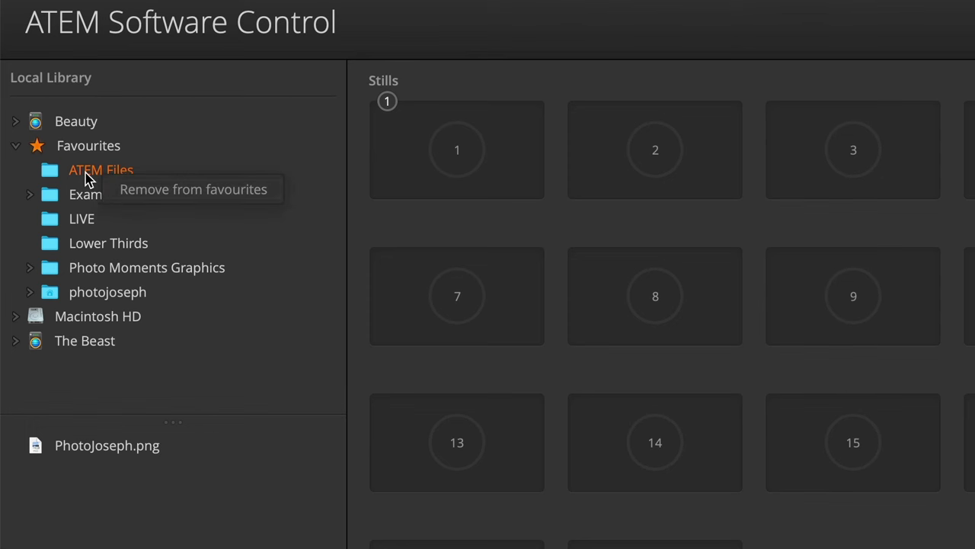
{"action": "key", "text": "Escape"}
{"action": "left_click", "coordinate": [93, 451]}
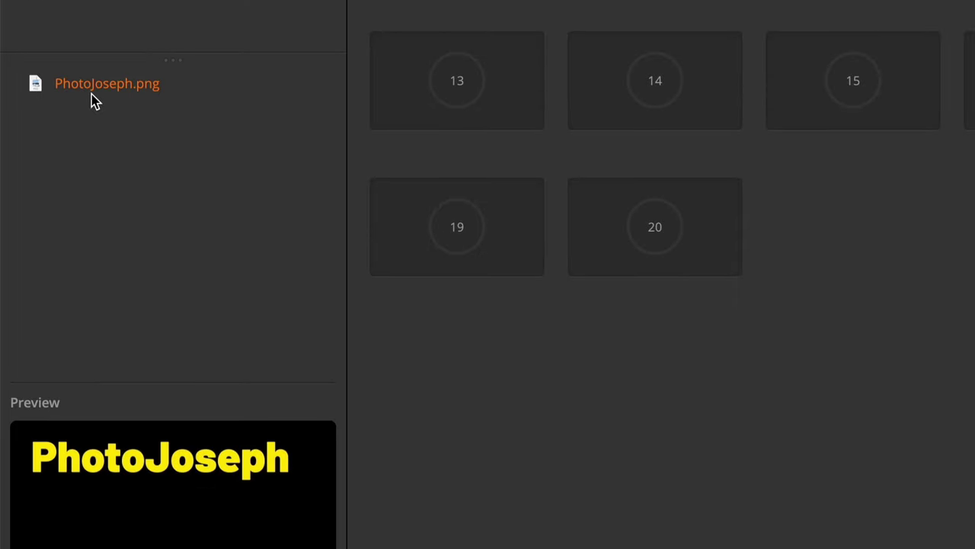
{"action": "left_click_drag", "start_coordinate": [92, 99], "coordinate": [227, 116]}
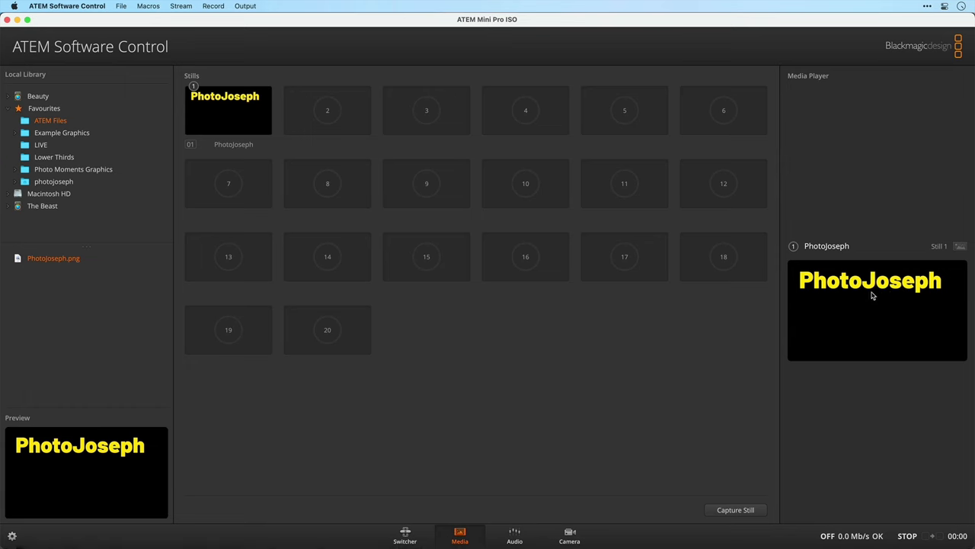
Put downstream key DSK 1 on air and enable Pre Multiplied Key for it
{"action": "left_click", "coordinate": [406, 537]}
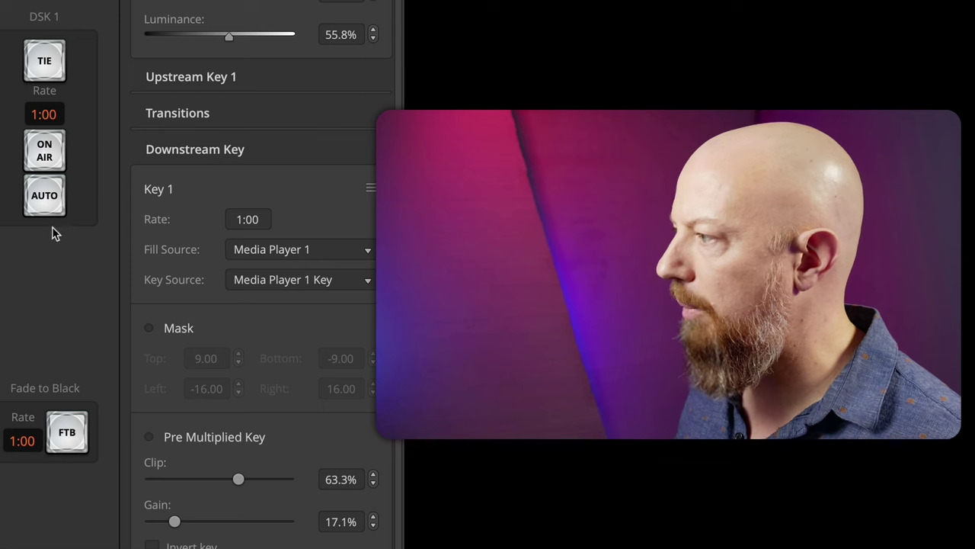
{"action": "left_click", "coordinate": [45, 150]}
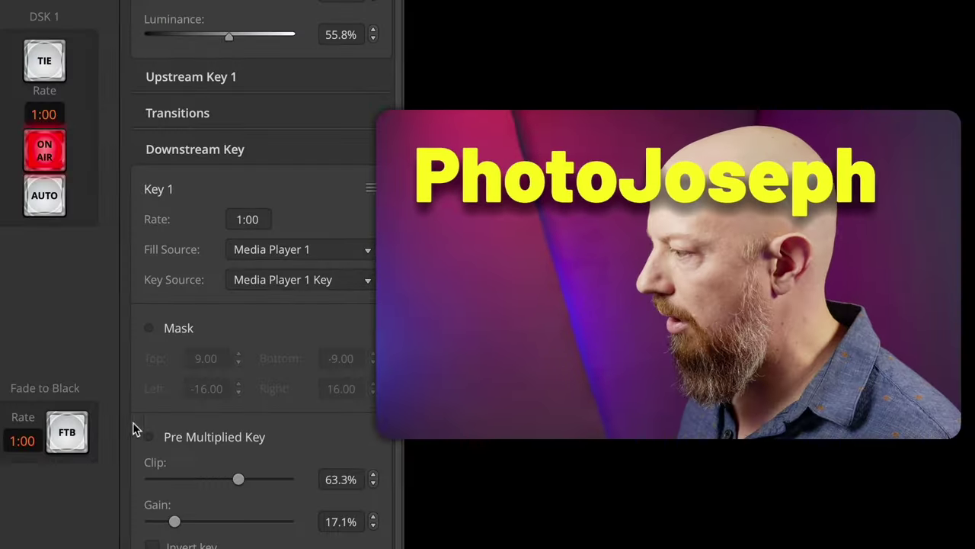
{"action": "left_click", "coordinate": [185, 437]}
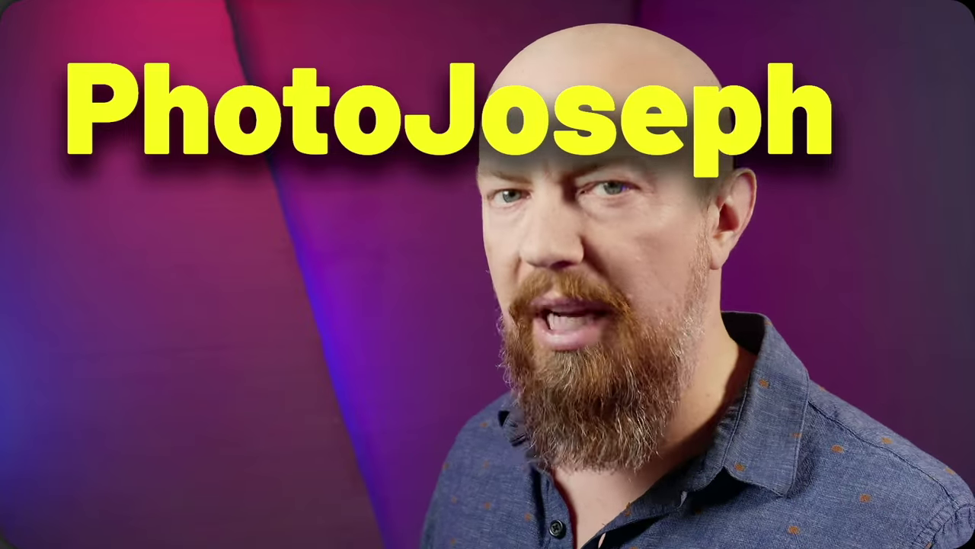
In Photoshop, draw a wide yellow rectangle below the text and fade out its right end with a gradient layer mask
{"action": "key", "text": "super+Tab"}
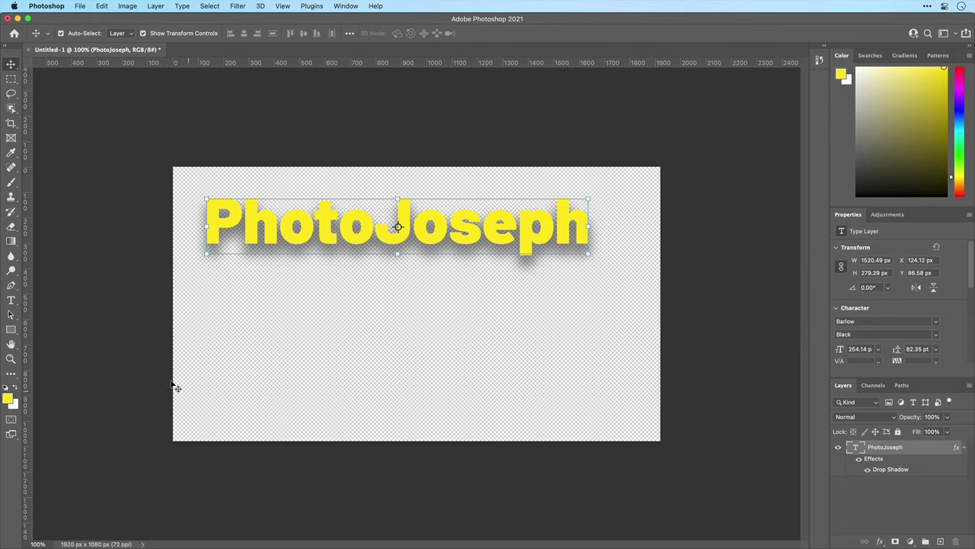
{"action": "left_click", "coordinate": [11, 329]}
{"action": "left_click_drag", "start_coordinate": [207, 294], "coordinate": [600, 388]}
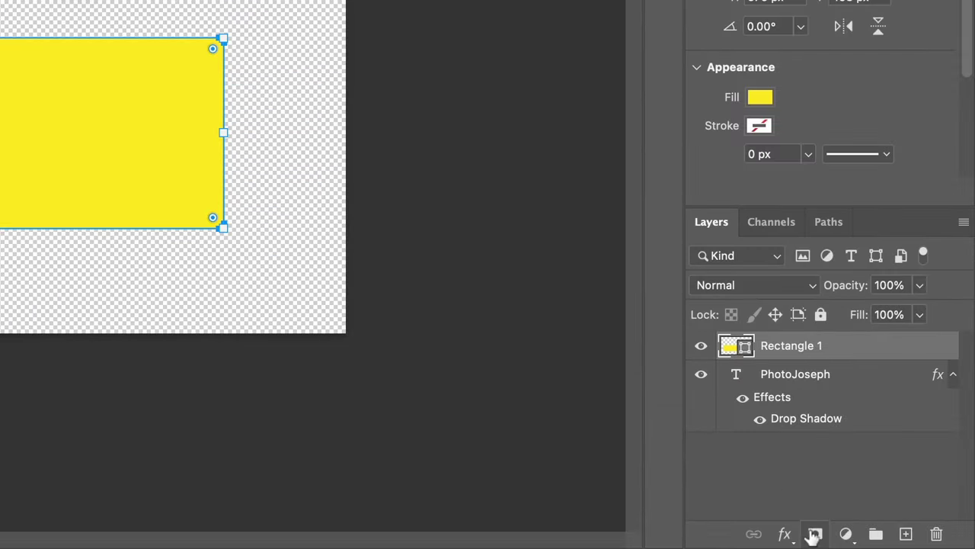
{"action": "left_click", "coordinate": [810, 533]}
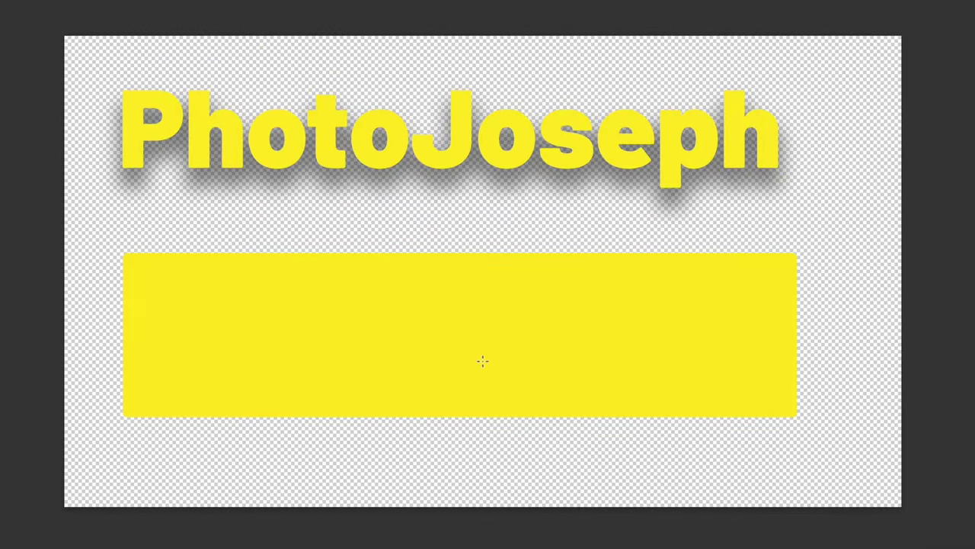
{"action": "left_click_drag", "start_coordinate": [771, 325], "coordinate": [375, 328]}
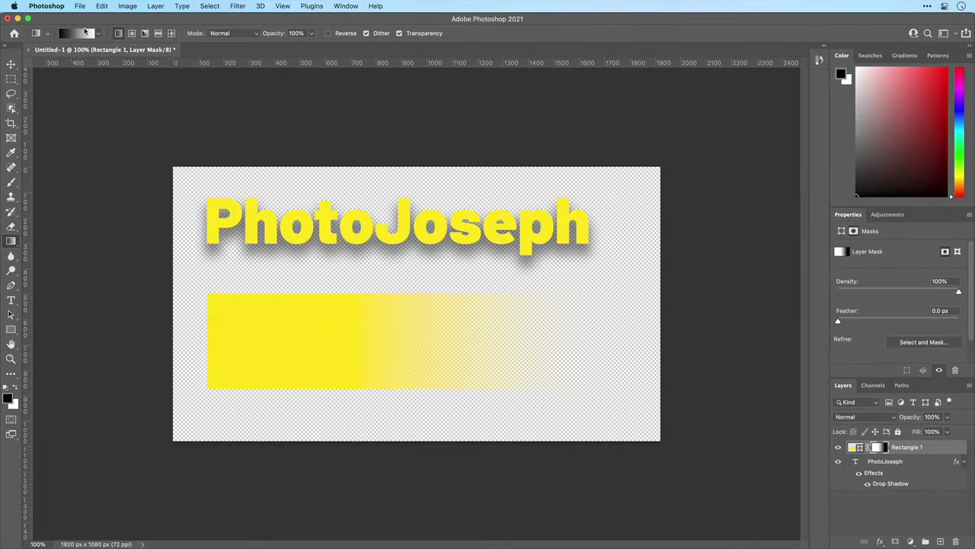
Export the design as a transparent PNG named "PhotoJoseph + grad.png" in the ATEM Files folder
{"action": "left_click", "coordinate": [79, 5]}
{"action": "mouse_move", "coordinate": [104, 133]}
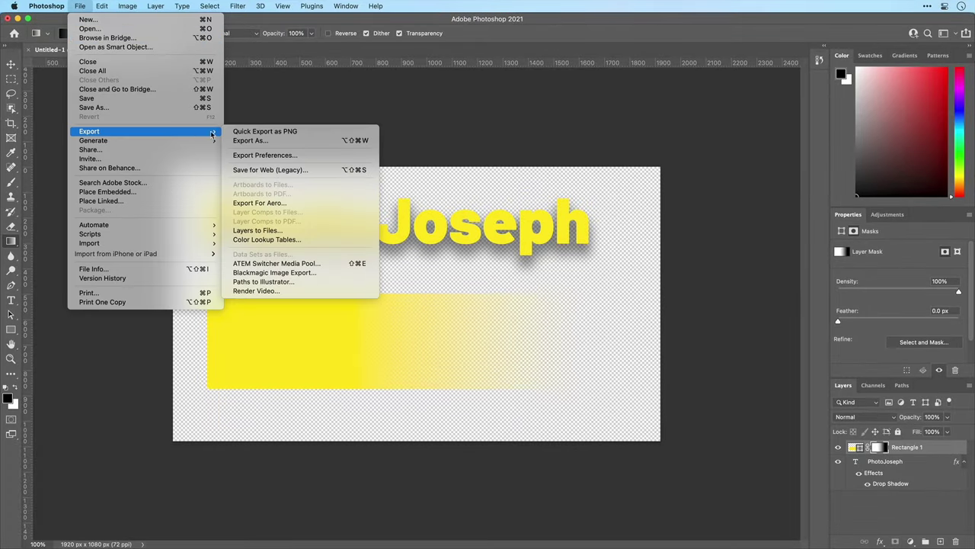
{"action": "left_click", "coordinate": [248, 141]}
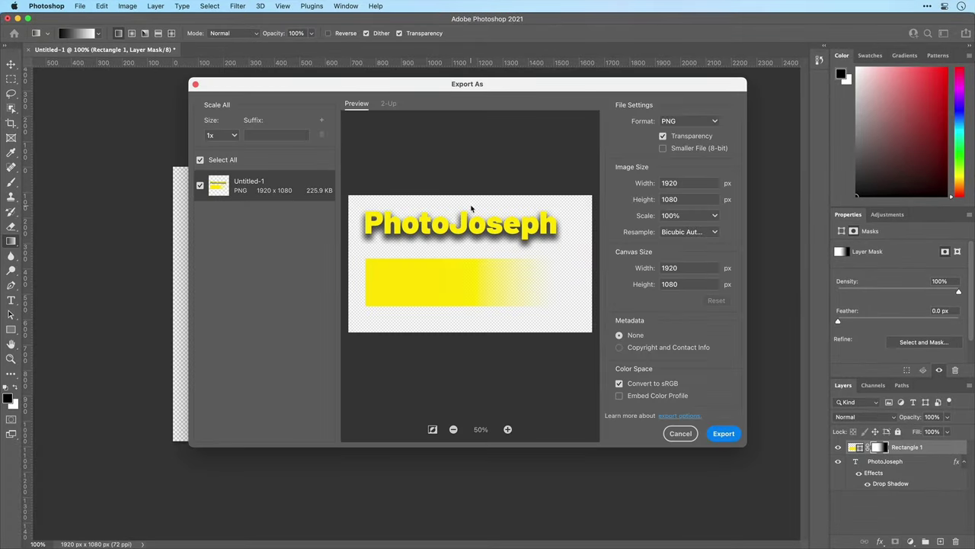
{"action": "left_click", "coordinate": [724, 433]}
{"action": "type", "text": "PhotoJoseph +"}
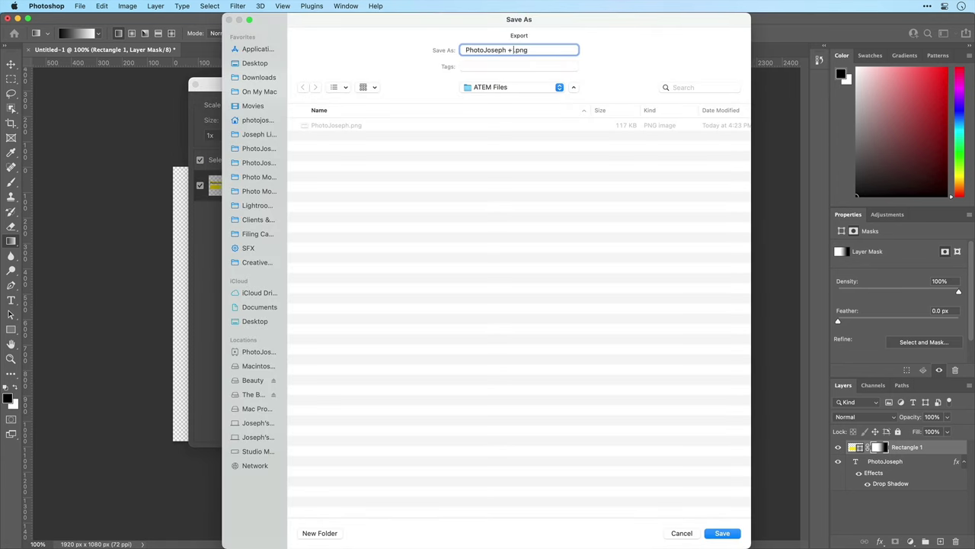
{"action": "type", "text": " grad"}
{"action": "key", "text": "Return"}
In ATEM Software Control, load PhotoJoseph + grad.png into still slot 2 and assign that still to Media Player 1
{"action": "key", "text": "super+Tab"}
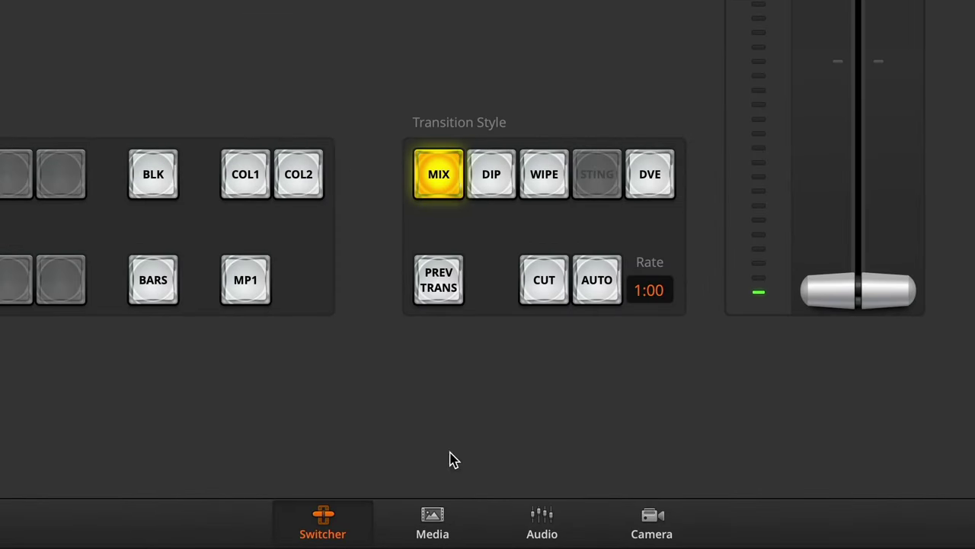
{"action": "left_click", "coordinate": [458, 531]}
{"action": "left_click_drag", "start_coordinate": [77, 258], "coordinate": [341, 105]}
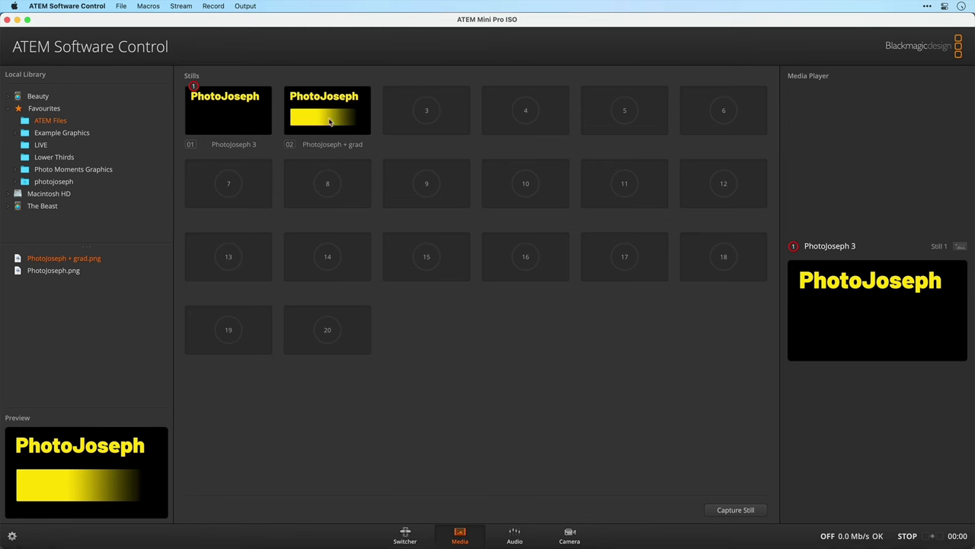
{"action": "left_click_drag", "start_coordinate": [336, 109], "coordinate": [868, 296]}
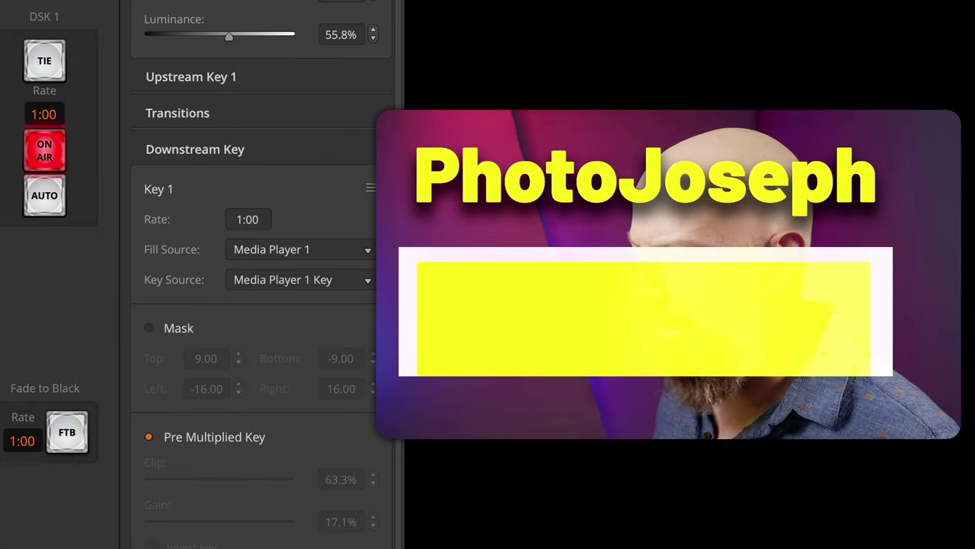
Disable Pre Multiplied Key for the downstream key and set its clip to 67.7% and gain to 20.9%
{"action": "left_click", "coordinate": [183, 445]}
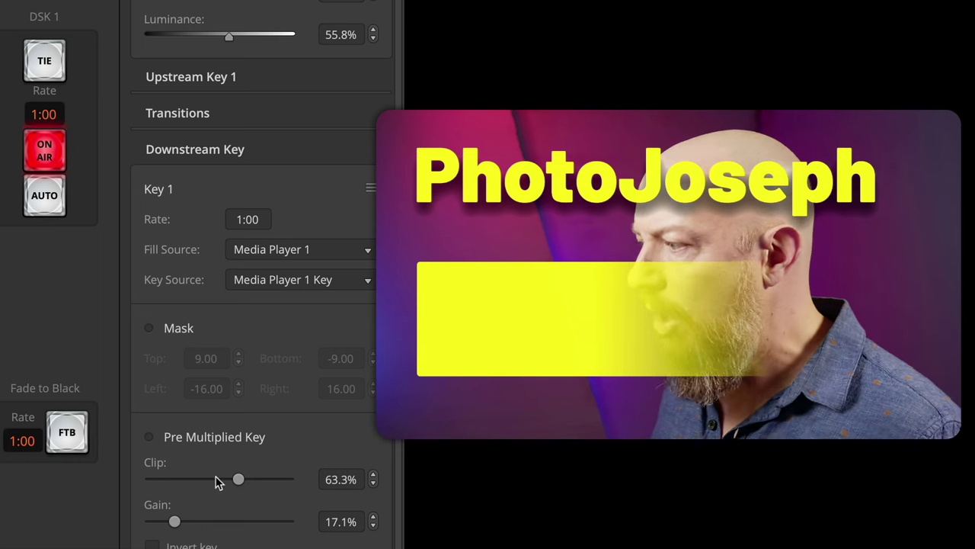
{"action": "mouse_move", "coordinate": [239, 481]}
{"action": "left_mouse_down"}
{"action": "mouse_move", "coordinate": [200, 481]}
{"action": "mouse_move", "coordinate": [244, 486]}
{"action": "left_mouse_up"}
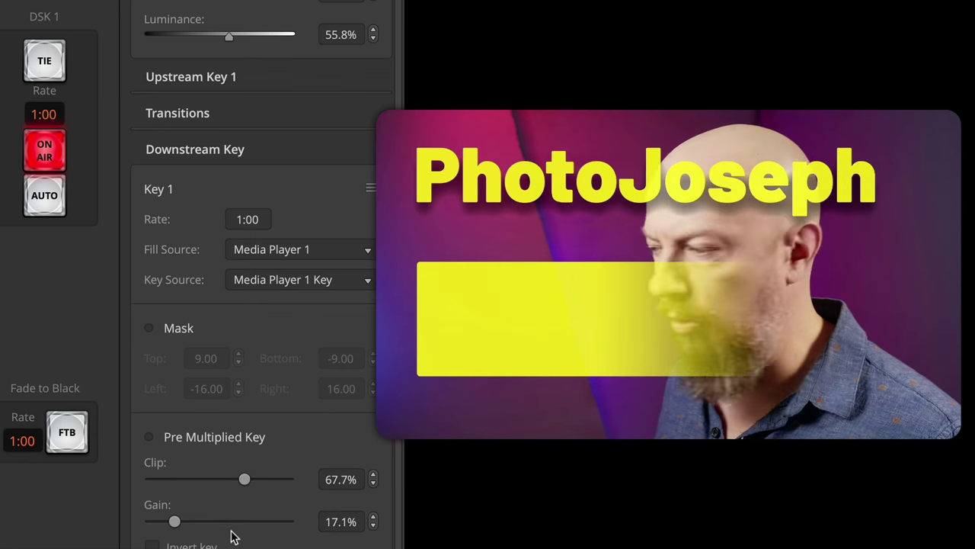
{"action": "mouse_move", "coordinate": [175, 523]}
{"action": "left_mouse_down"}
{"action": "mouse_move", "coordinate": [203, 526]}
{"action": "mouse_move", "coordinate": [152, 525]}
{"action": "mouse_move", "coordinate": [181, 526]}
{"action": "left_mouse_up"}
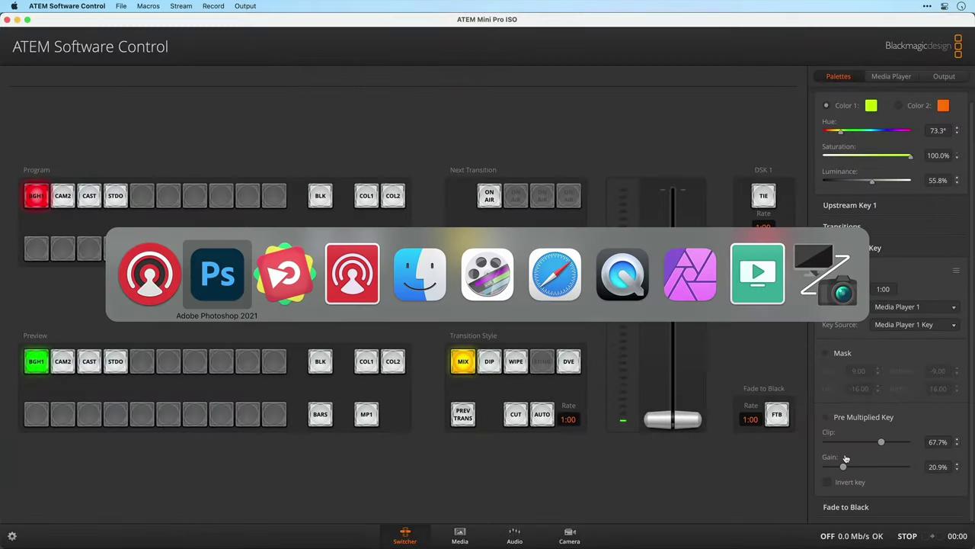
Switch to Photoshop and open the ATEM Switcher Media Pool export for the title design
{"action": "key", "text": "super+Tab"}
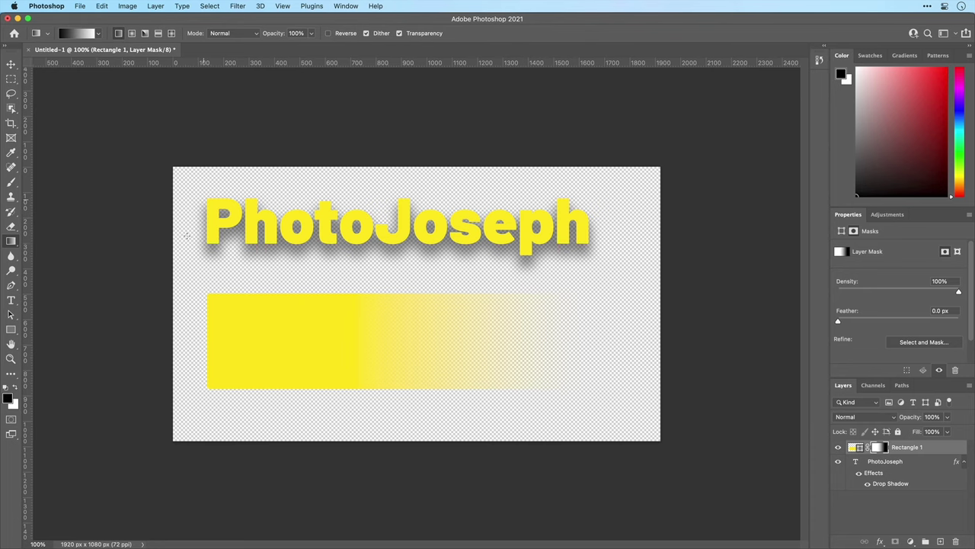
{"action": "left_click", "coordinate": [80, 6]}
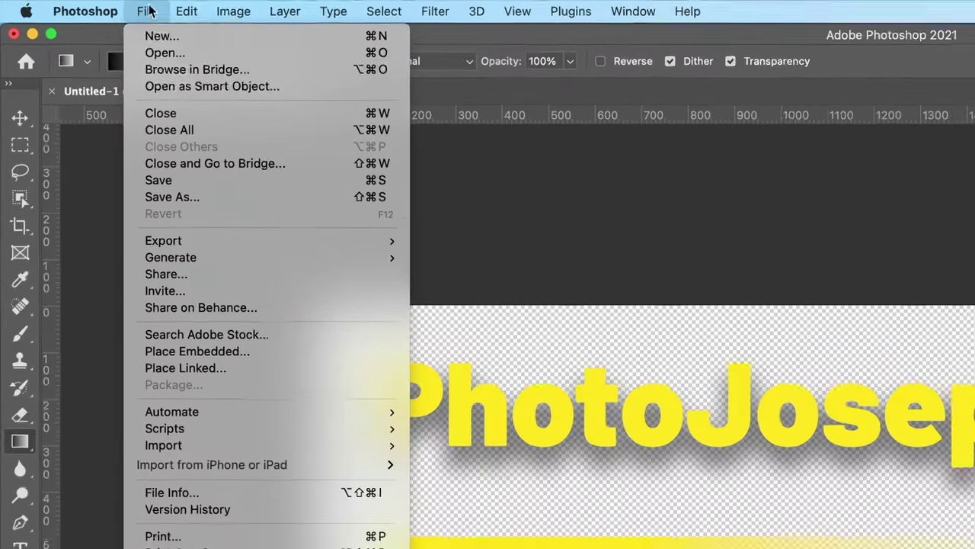
{"action": "mouse_move", "coordinate": [113, 130]}
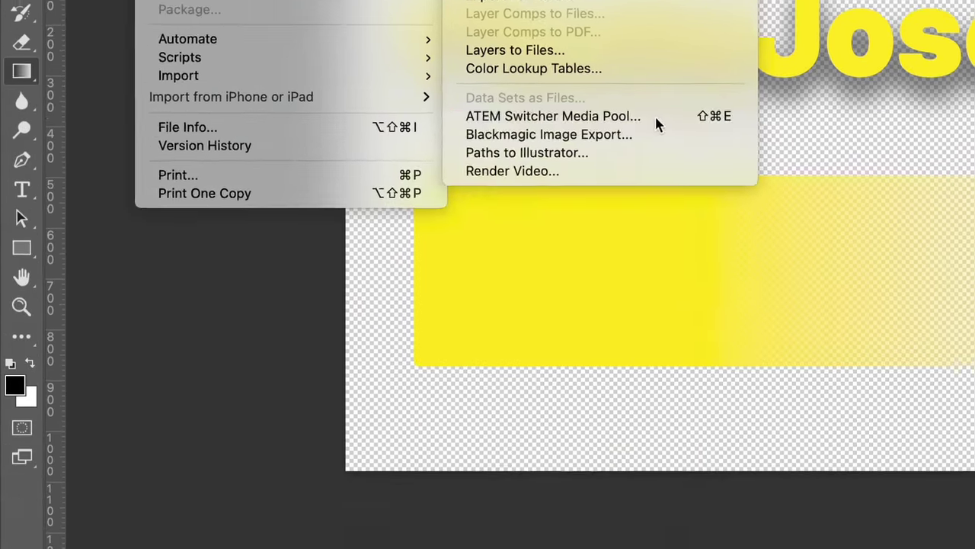
{"action": "left_click", "coordinate": [655, 494]}
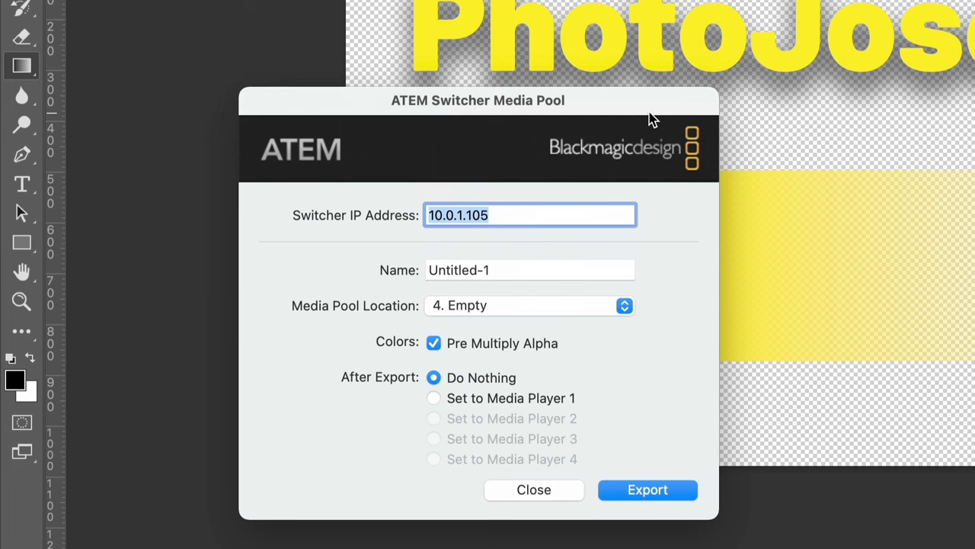
{"action": "left_click", "coordinate": [489, 216]}
Look up the ATEM Mini Pro ISO's IP address in ATEM Setup and return to the Photoshop export dialog
{"action": "key", "text": "super+Tab"}
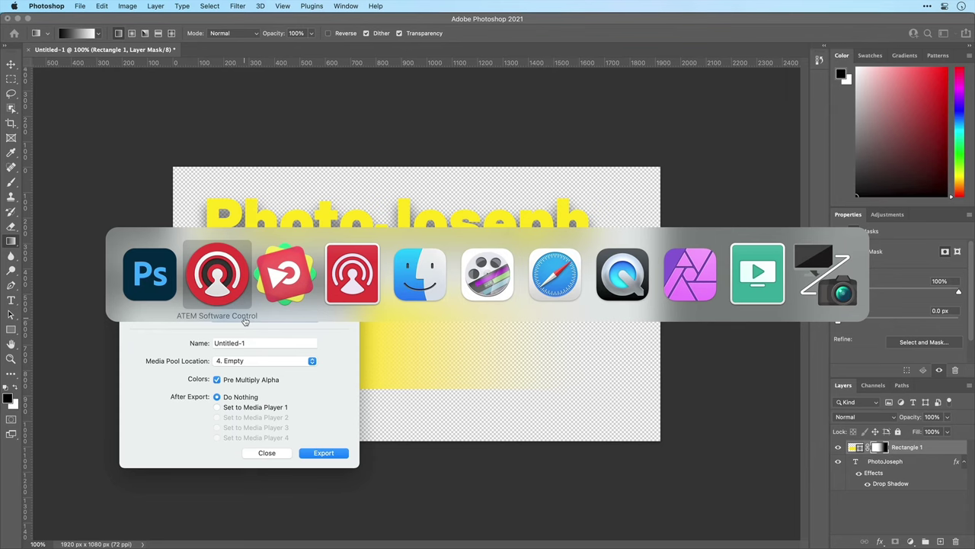
{"action": "key", "text": "super+Tab"}
{"action": "key", "text": "super+Tab"}
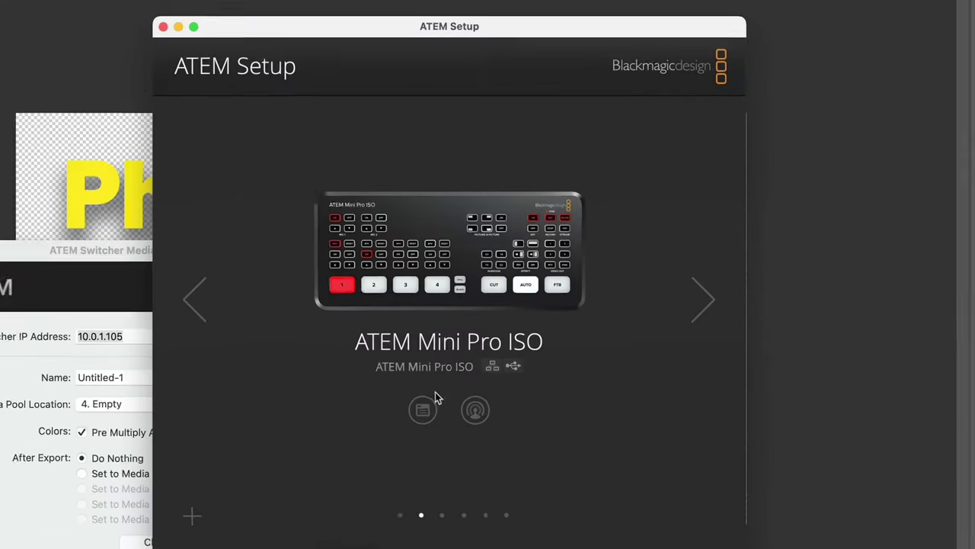
{"action": "left_click", "coordinate": [419, 419]}
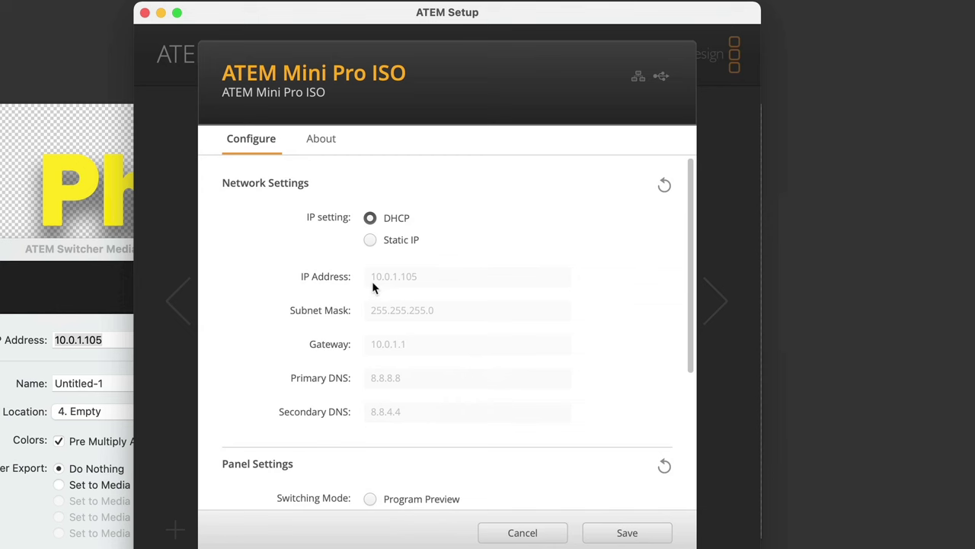
{"action": "left_click", "coordinate": [531, 535]}
{"action": "left_click", "coordinate": [113, 291]}
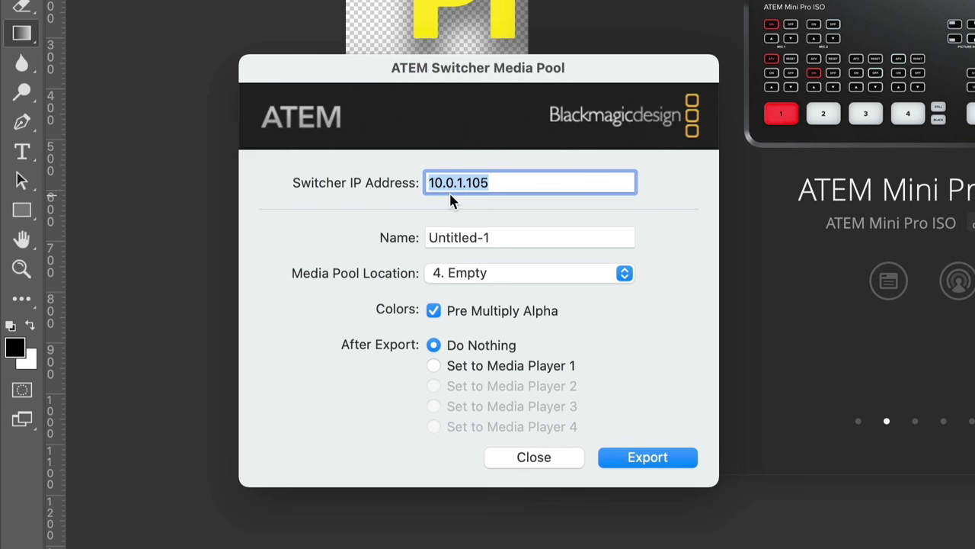
Name the export "plugin", choose media pool location 3, and have it set to Media Player 1 after export
{"action": "left_click_drag", "start_coordinate": [504, 242], "coordinate": [404, 237]}
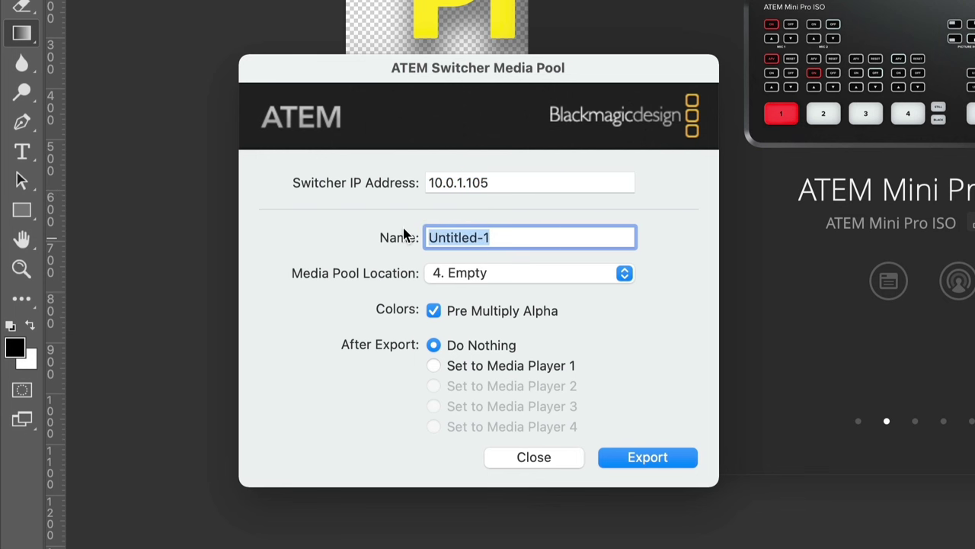
{"action": "type", "text": "plugin"}
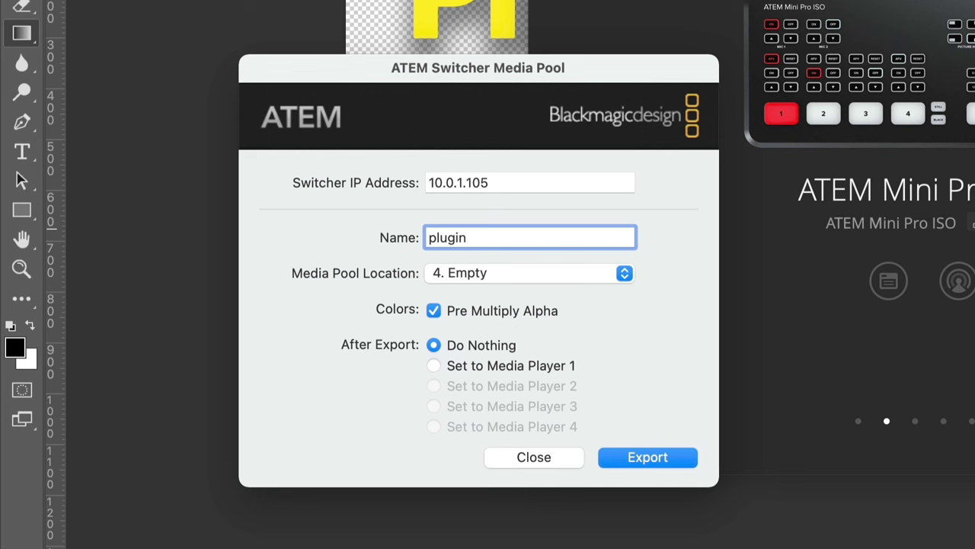
{"action": "left_click", "coordinate": [477, 274]}
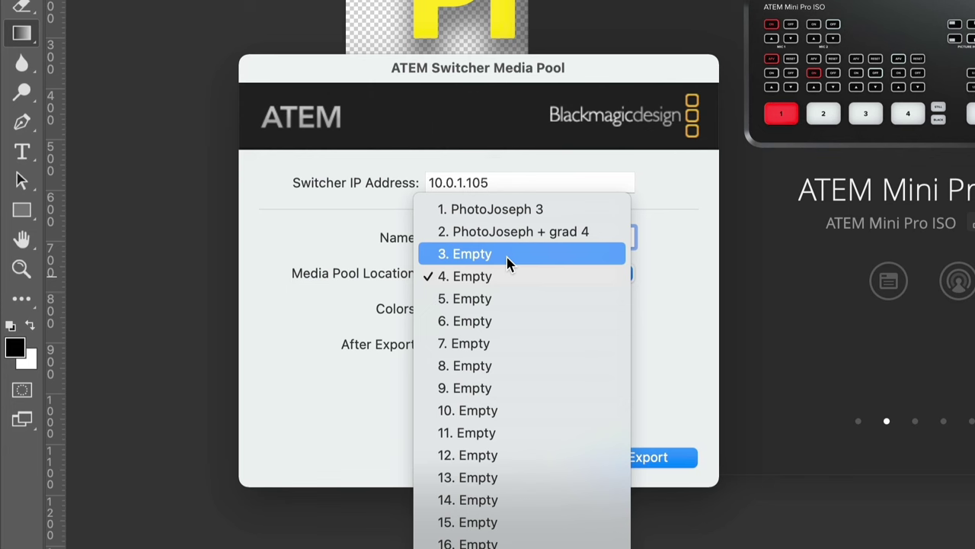
{"action": "left_click", "coordinate": [509, 254]}
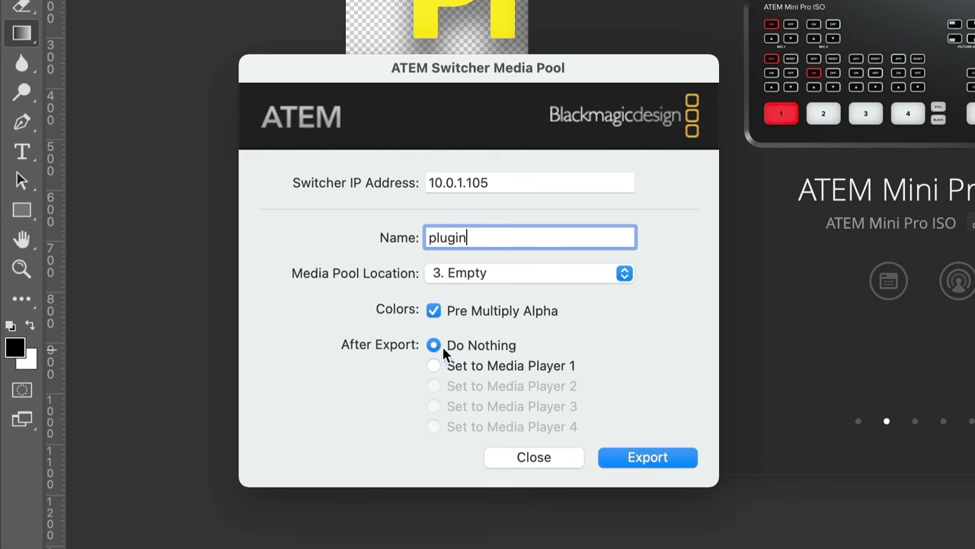
{"action": "left_click", "coordinate": [478, 369]}
Check the media pool stills in ATEM Software Control and export the Photoshop design to the switcher
{"action": "key", "text": "super+Tab"}
{"action": "key", "text": "super+Tab"}
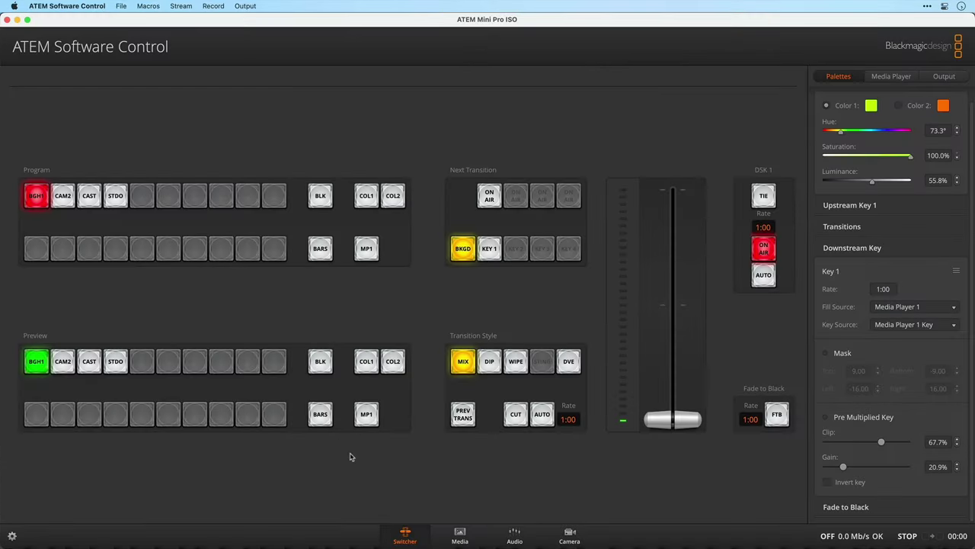
{"action": "left_click", "coordinate": [458, 535]}
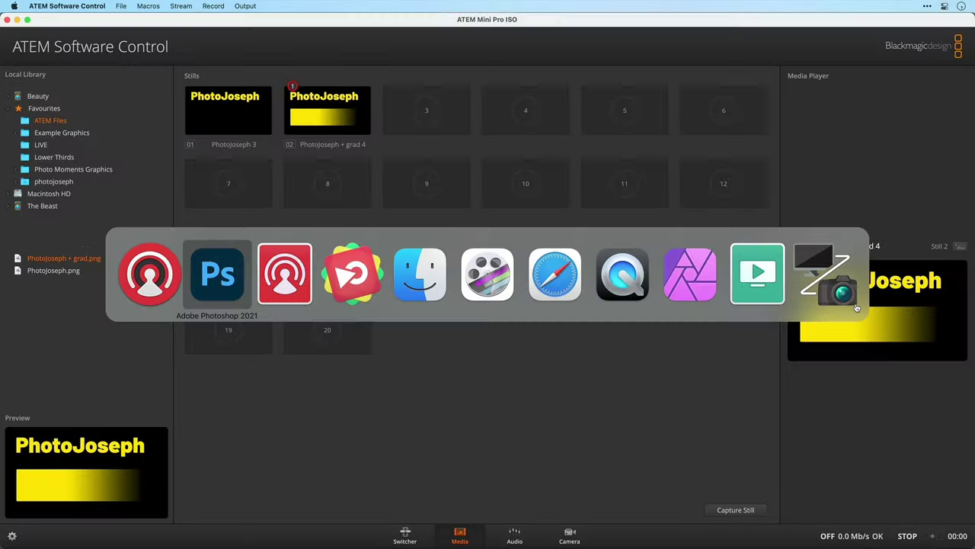
{"action": "key", "text": "super+Tab"}
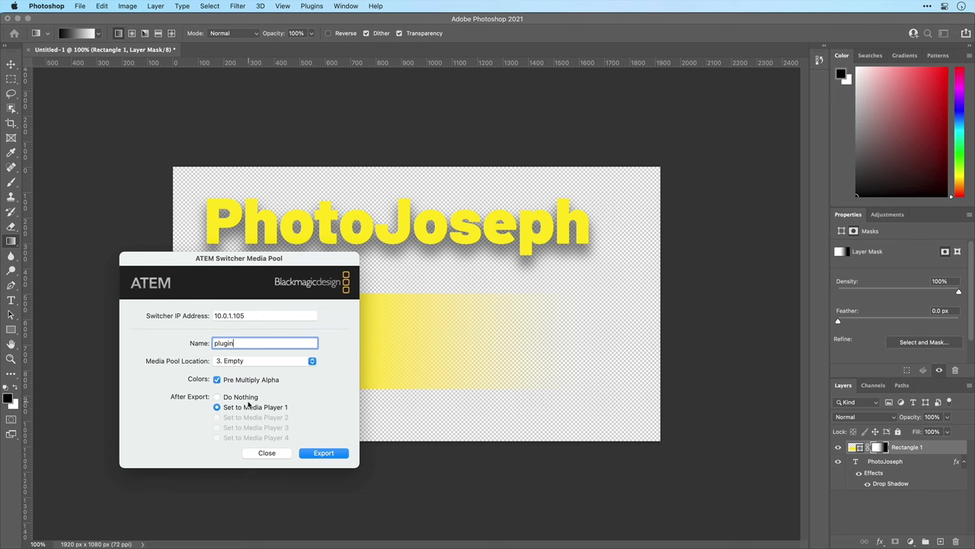
{"action": "left_click", "coordinate": [323, 453]}
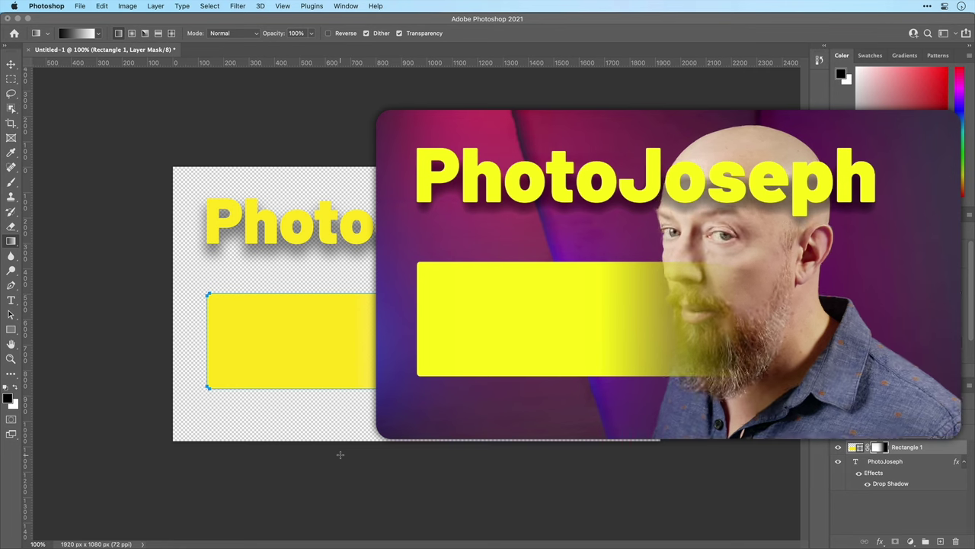
Return to ATEM Software Control's switcher view and enable Pre Multiplied Key for downstream key 1
{"action": "key", "text": "super+Tab"}
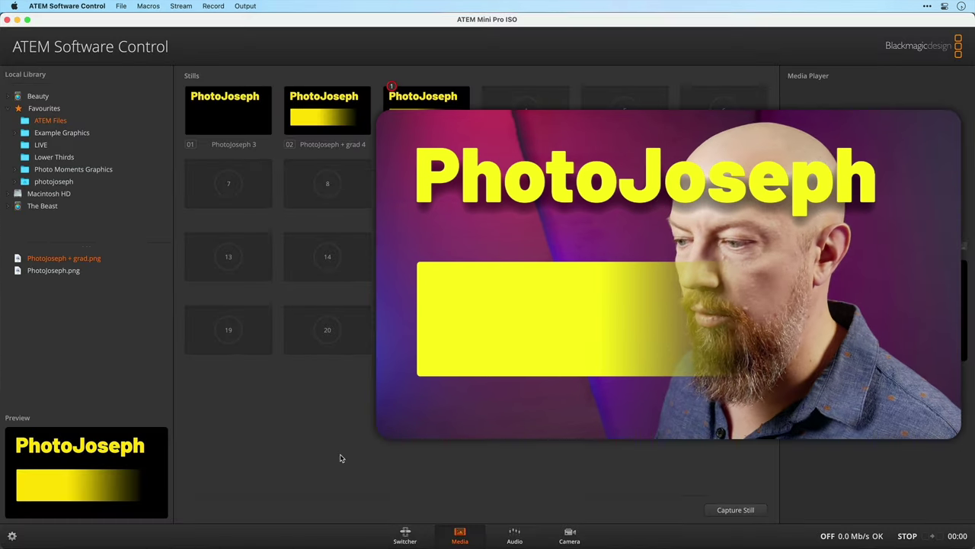
{"action": "left_click", "coordinate": [406, 532]}
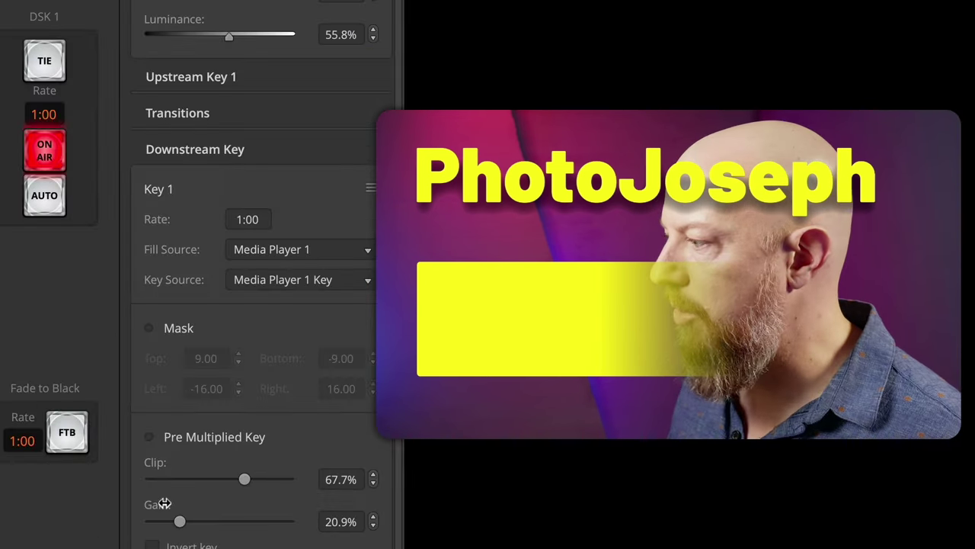
{"action": "left_click", "coordinate": [181, 437]}
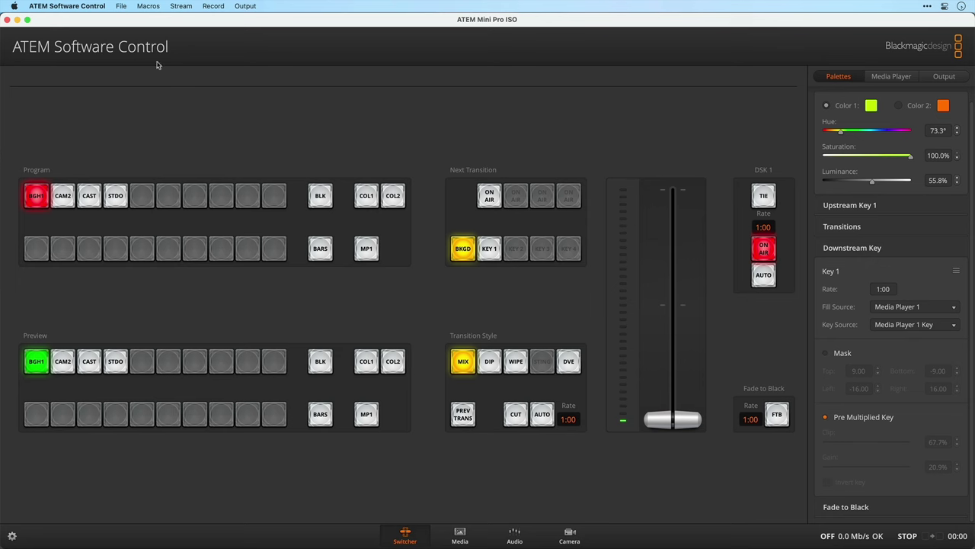
Save the switcher state as "export" in the ATEM Files folder, including only the Media Pool
{"action": "left_click", "coordinate": [129, 6]}
{"action": "left_click", "coordinate": [130, 50]}
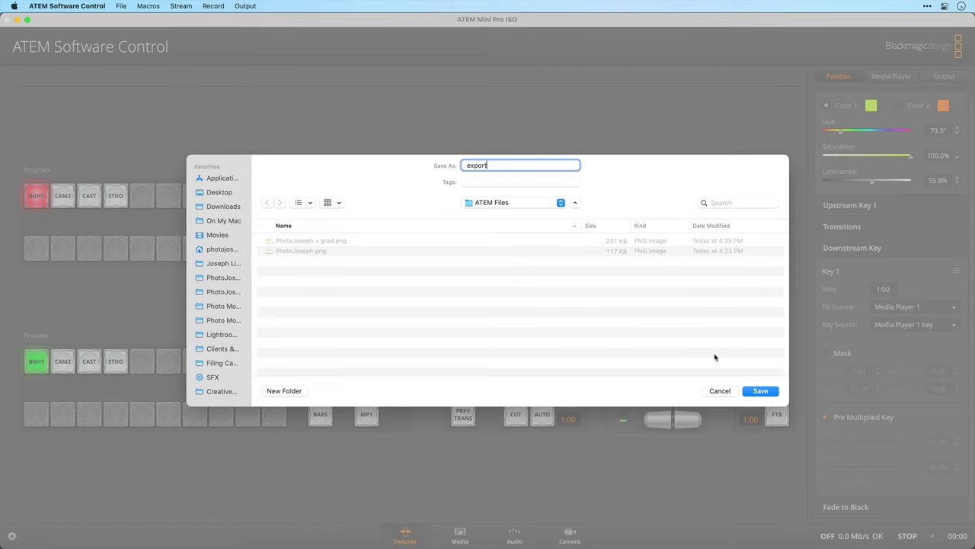
{"action": "left_click", "coordinate": [758, 391]}
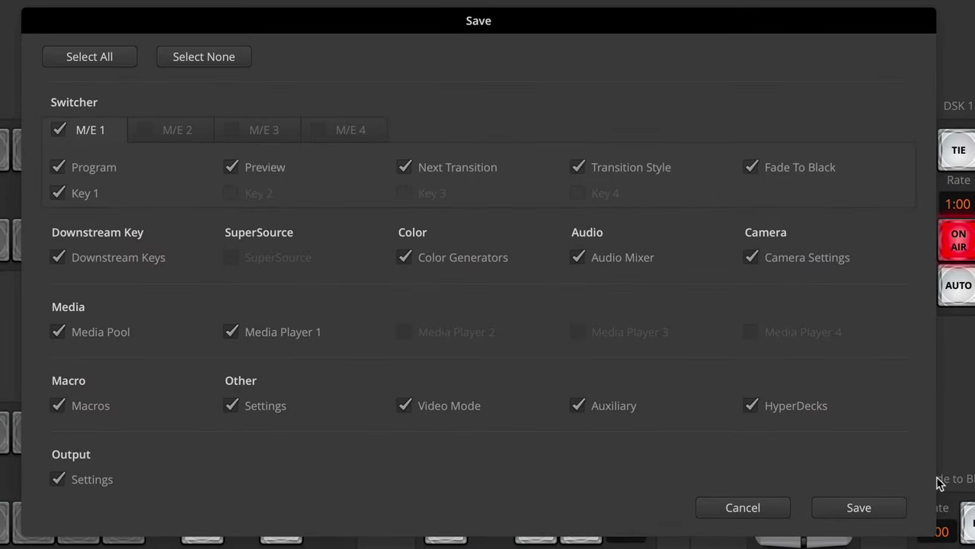
{"action": "left_click", "coordinate": [202, 60]}
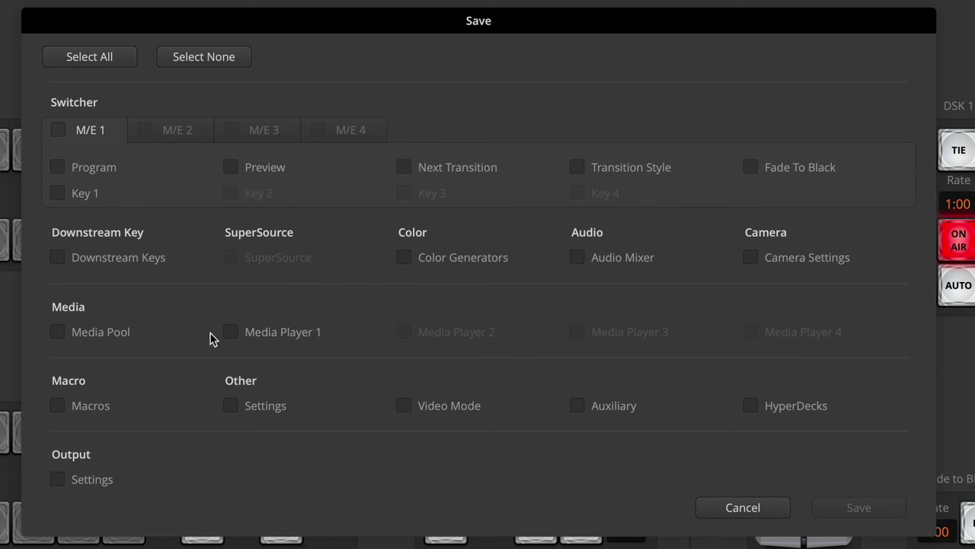
{"action": "left_click", "coordinate": [109, 339]}
{"action": "left_click", "coordinate": [904, 506]}
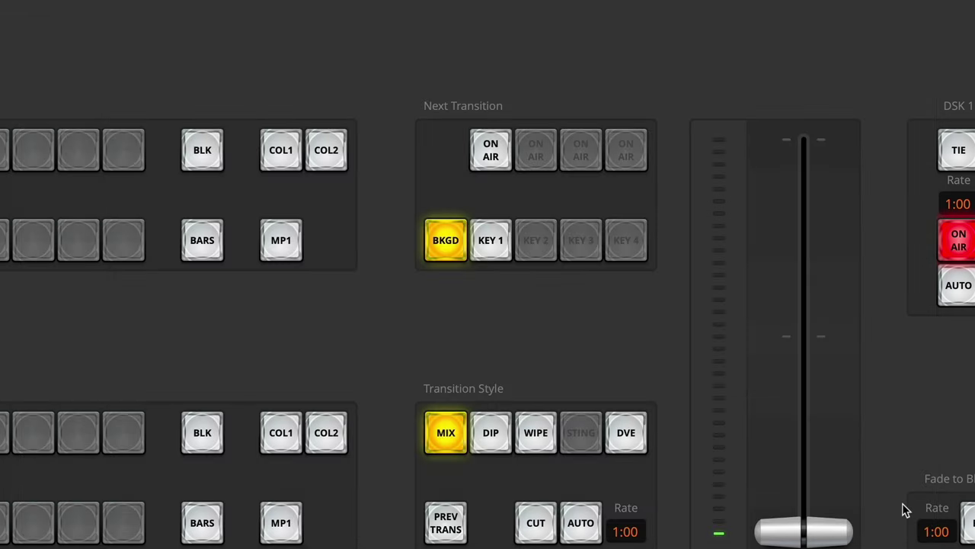
Switch to Finder and expand the ATEM Media Pool folder inside ATEM Files
{"action": "key", "text": "super+Tab"}
{"action": "key", "text": "super+Tab"}
{"action": "key", "text": "super+Tab"}
{"action": "key", "text": "super+Tab"}
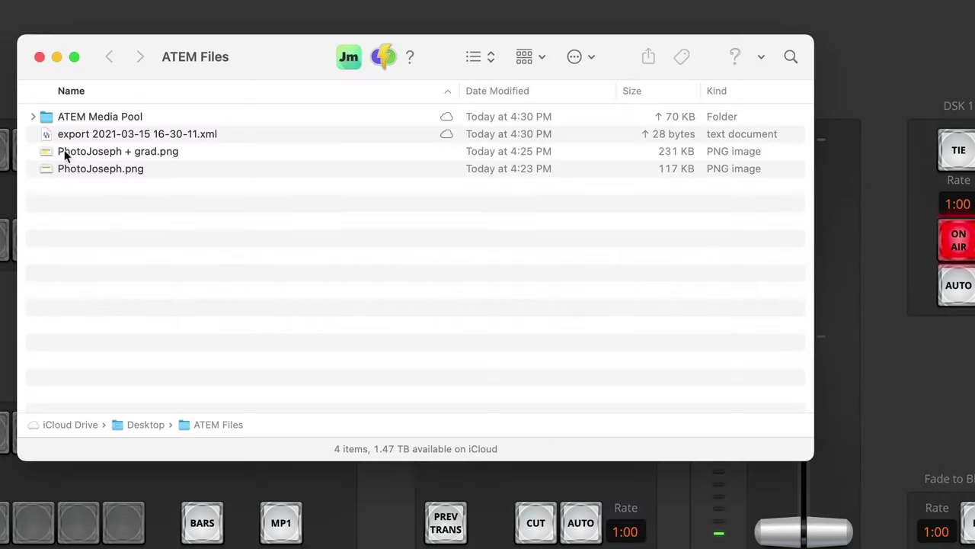
{"action": "left_click", "coordinate": [42, 118]}
{"action": "left_click", "coordinate": [33, 118]}
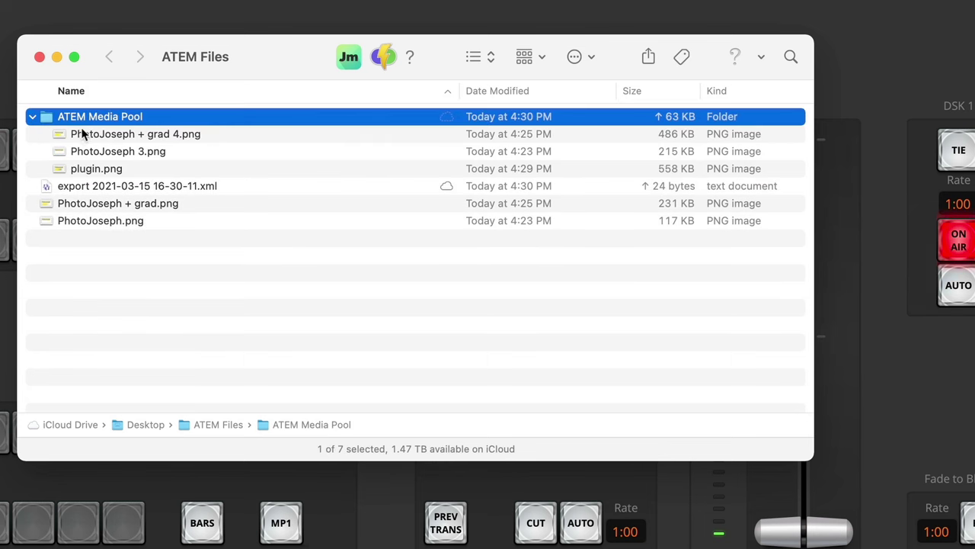
Preview PhotoJoseph 3.png, PhotoJoseph + grad 4.png and plugin.png to compare their transparency
{"action": "left_click", "coordinate": [144, 151]}
{"action": "key", "text": "space"}
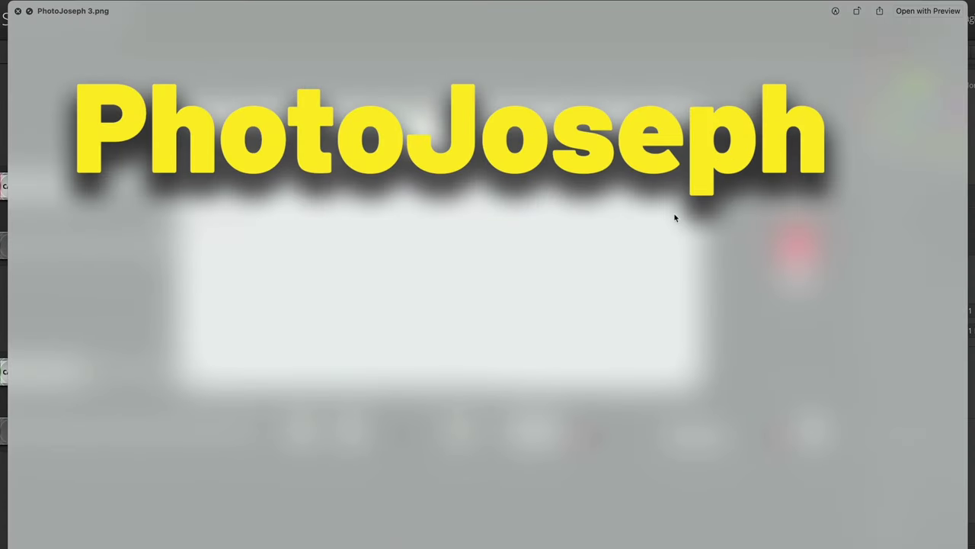
{"action": "key", "text": "space"}
{"action": "left_click", "coordinate": [271, 176]}
{"action": "key", "text": "space"}
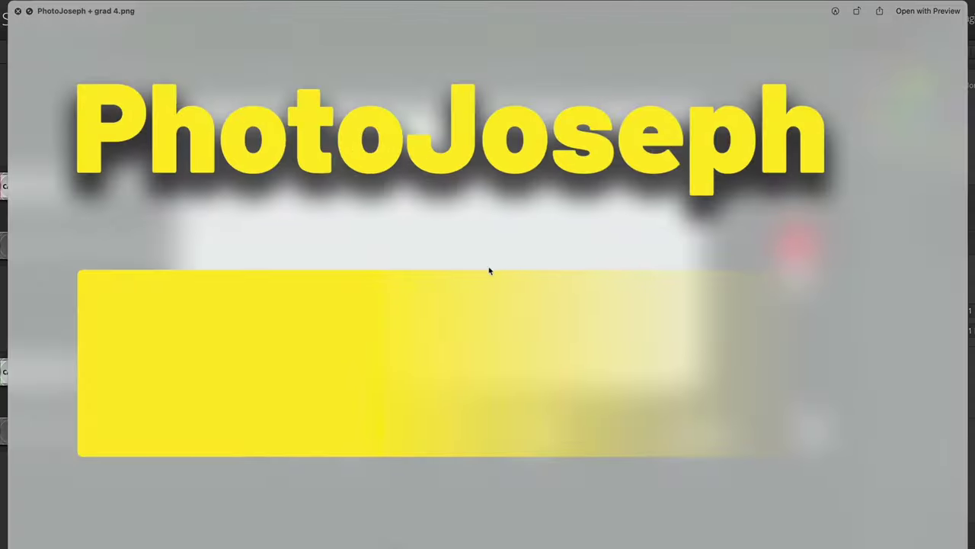
{"action": "key", "text": "space"}
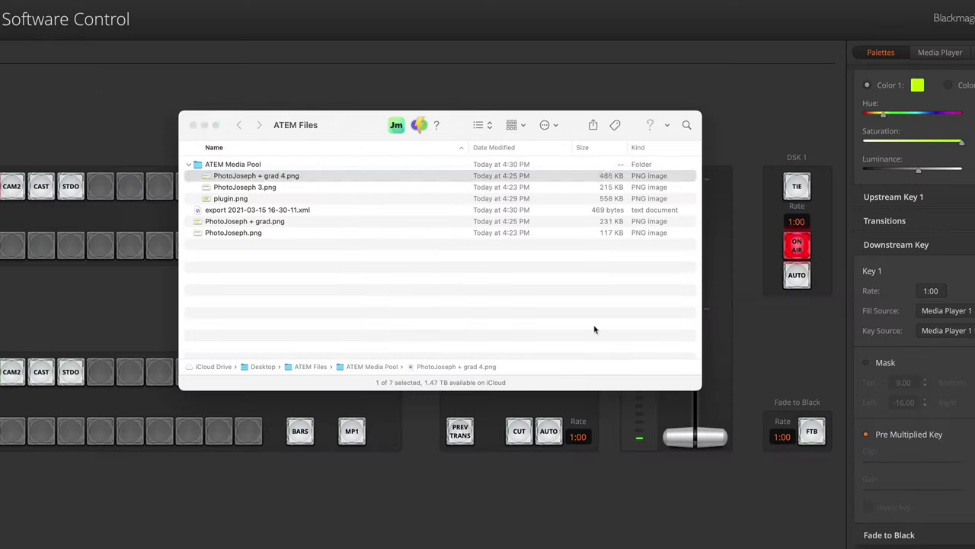
{"action": "left_click", "coordinate": [230, 199]}
{"action": "key", "text": "space"}
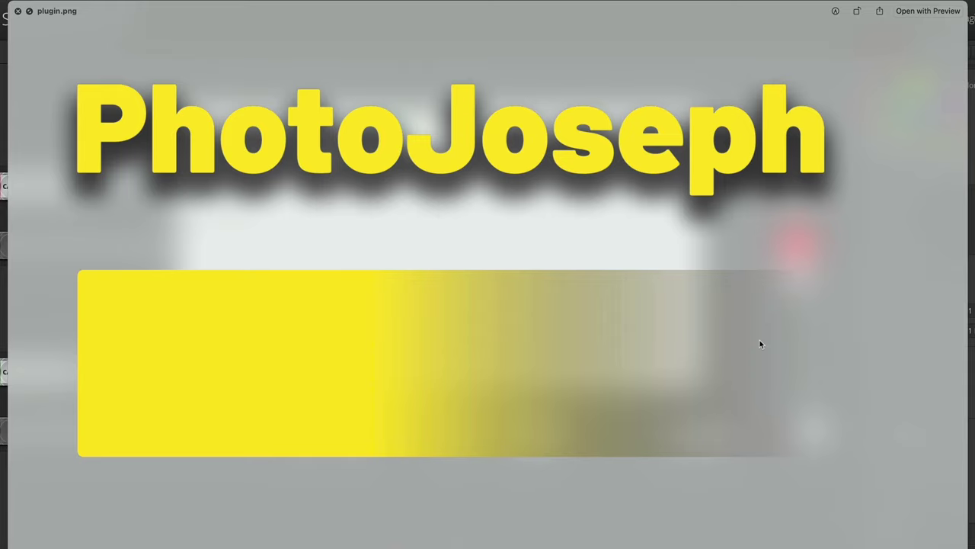
{"action": "key", "text": "space"}
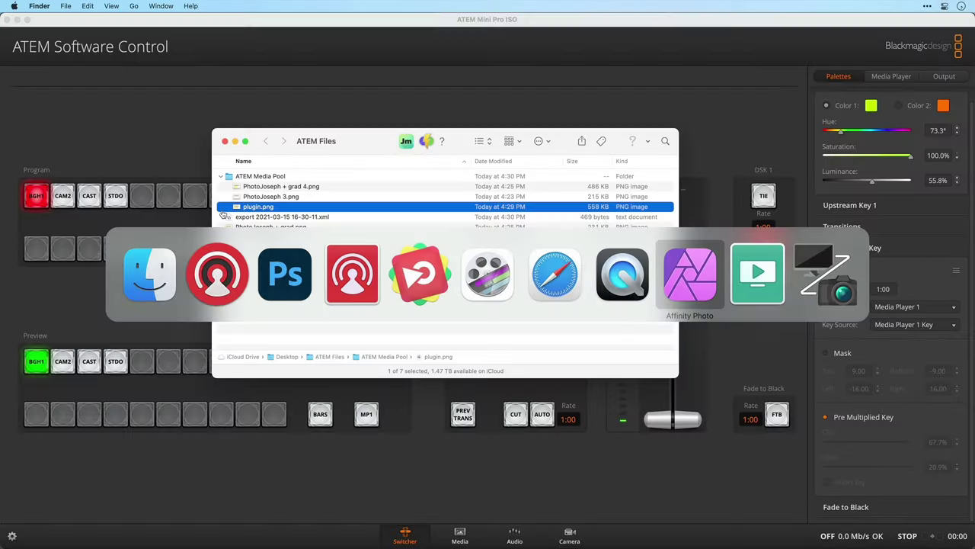
Switch to Affinity Photo and open PhotoJoseph + grad.png from the ATEM Files folder
{"action": "key", "text": "super+Tab"}
{"action": "left_click", "coordinate": [99, 5]}
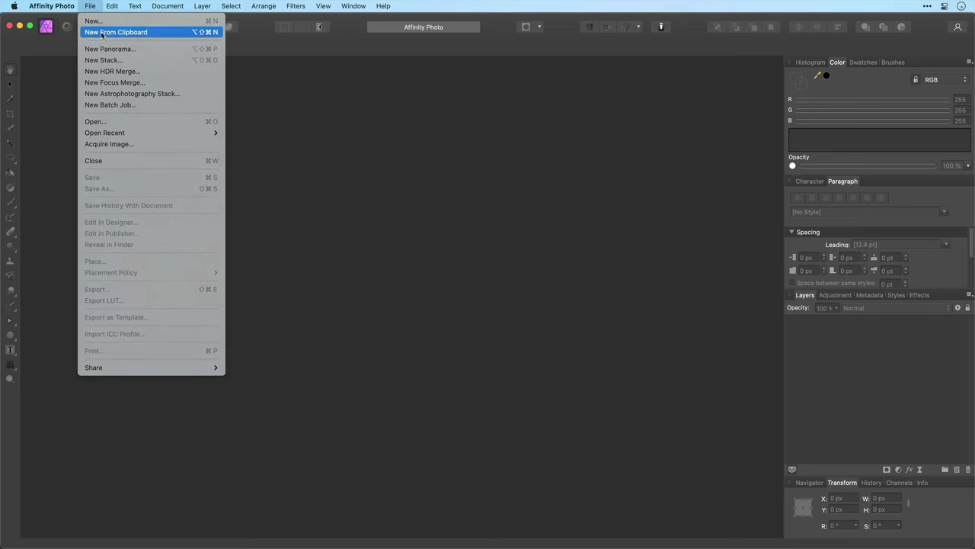
{"action": "left_click", "coordinate": [102, 119]}
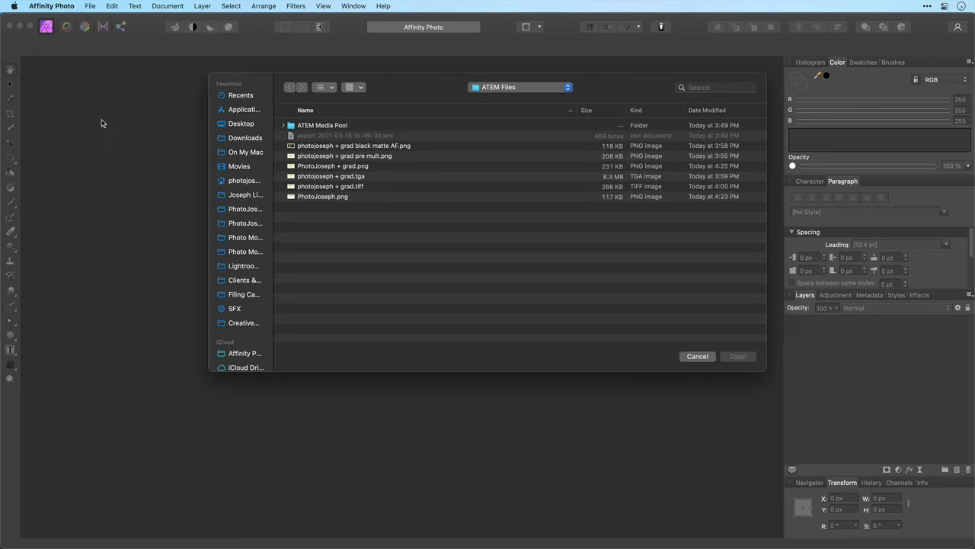
{"action": "left_click", "coordinate": [328, 147]}
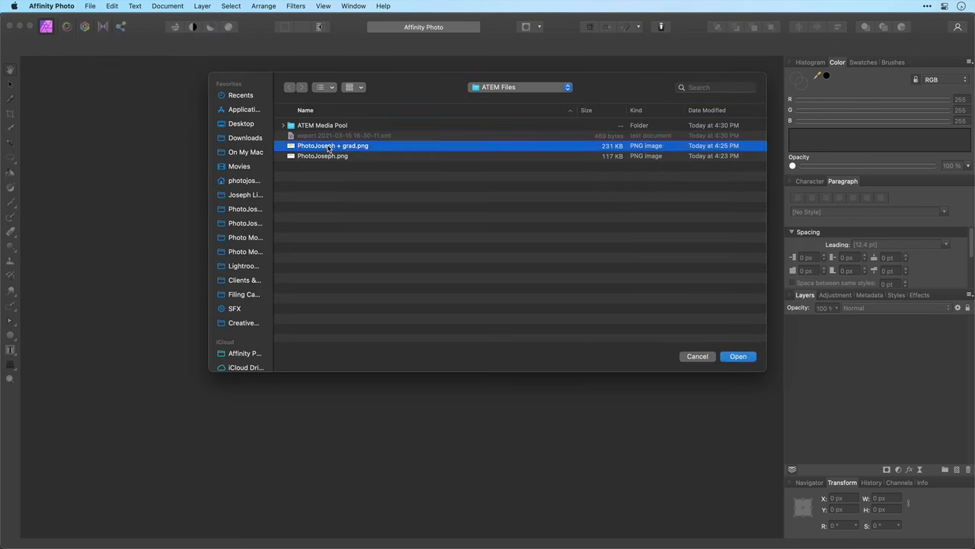
{"action": "double_click", "coordinate": [347, 150]}
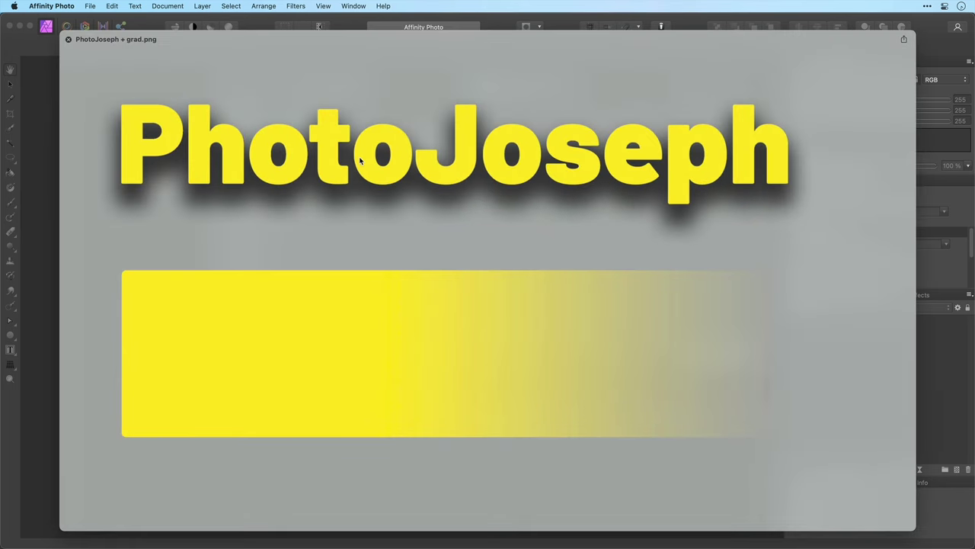
{"action": "key", "text": "space"}
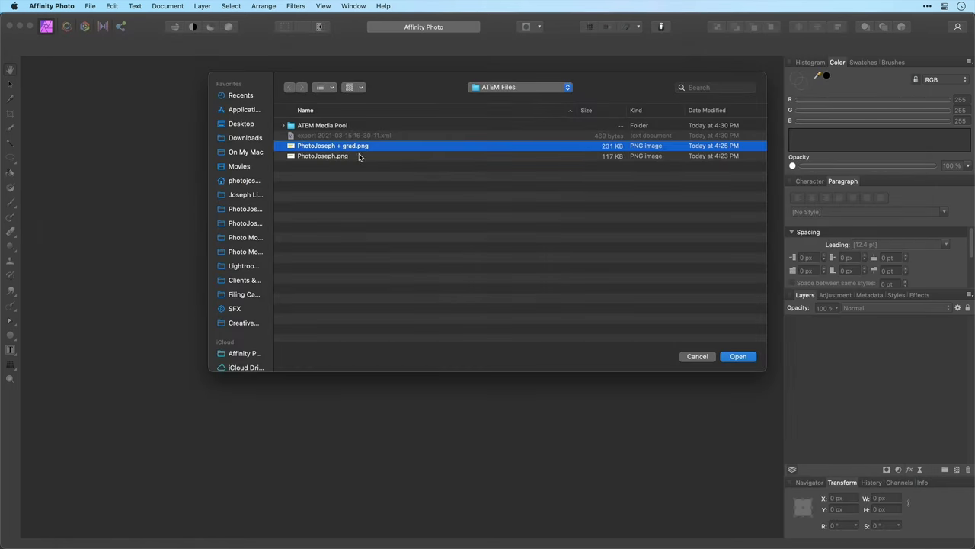
{"action": "left_click", "coordinate": [741, 360]}
Duplicate the Background layer and hide the upper copy
{"action": "right_click", "coordinate": [841, 330]}
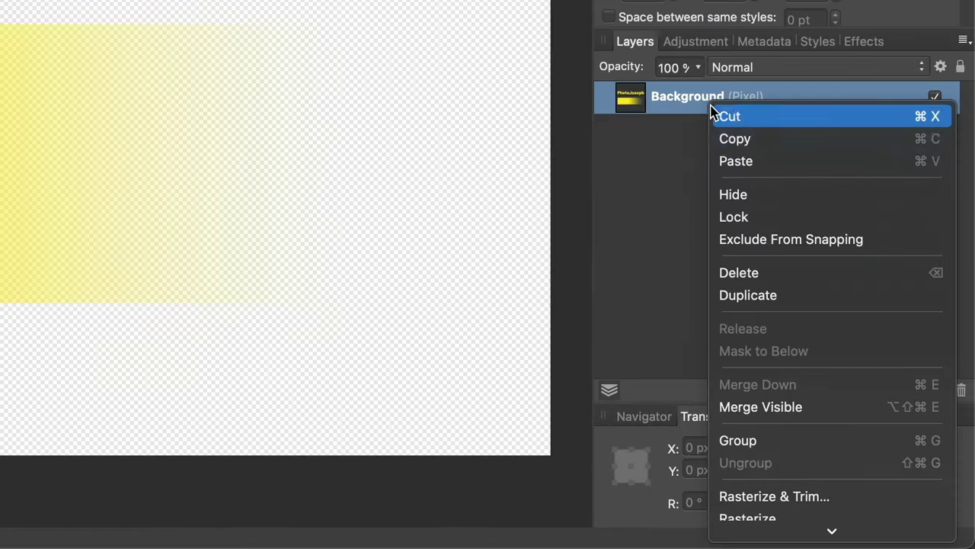
{"action": "left_click", "coordinate": [775, 298]}
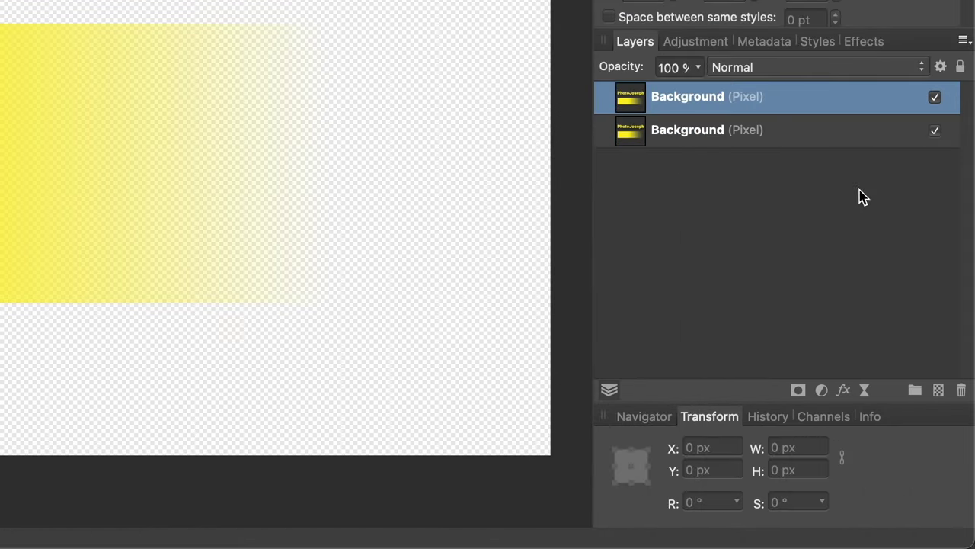
{"action": "left_click", "coordinate": [935, 96]}
Add a new pixel layer beneath both Background layers and fill it with black at 100% opacity
{"action": "left_click", "coordinate": [938, 391]}
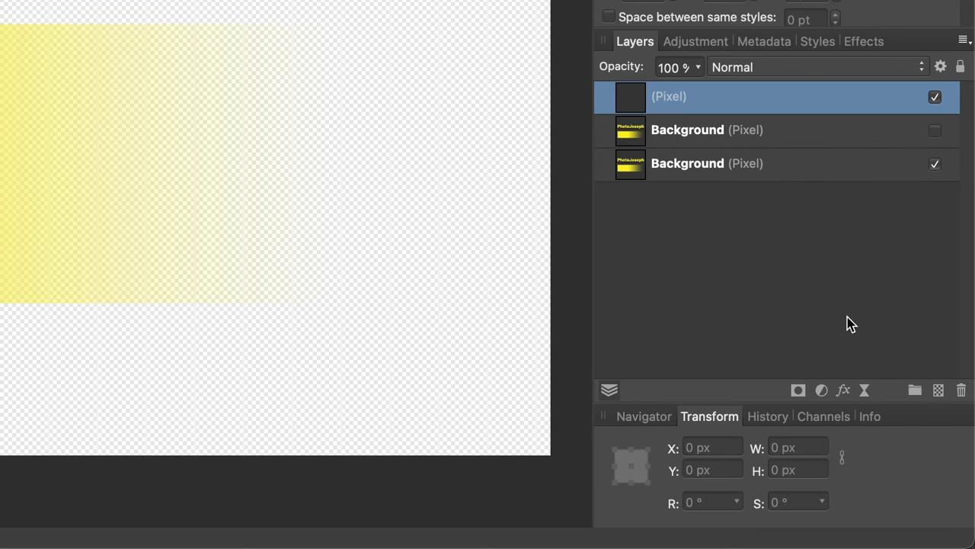
{"action": "left_click_drag", "start_coordinate": [681, 103], "coordinate": [653, 187]}
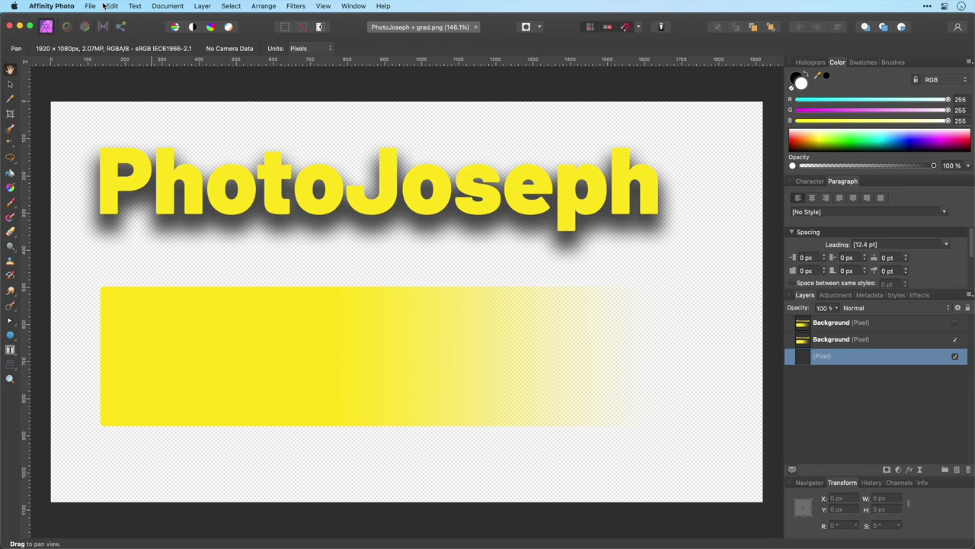
{"action": "left_click", "coordinate": [111, 5]}
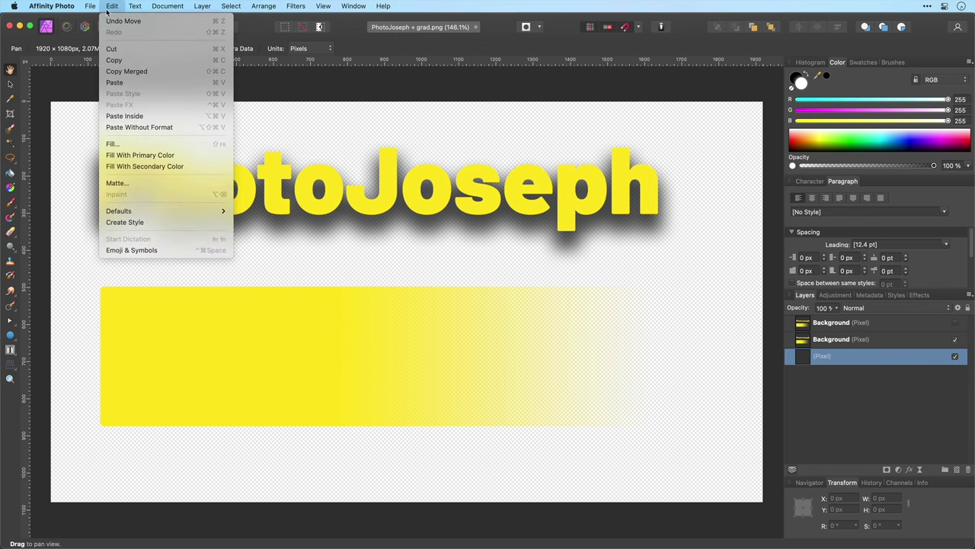
{"action": "left_click", "coordinate": [113, 143]}
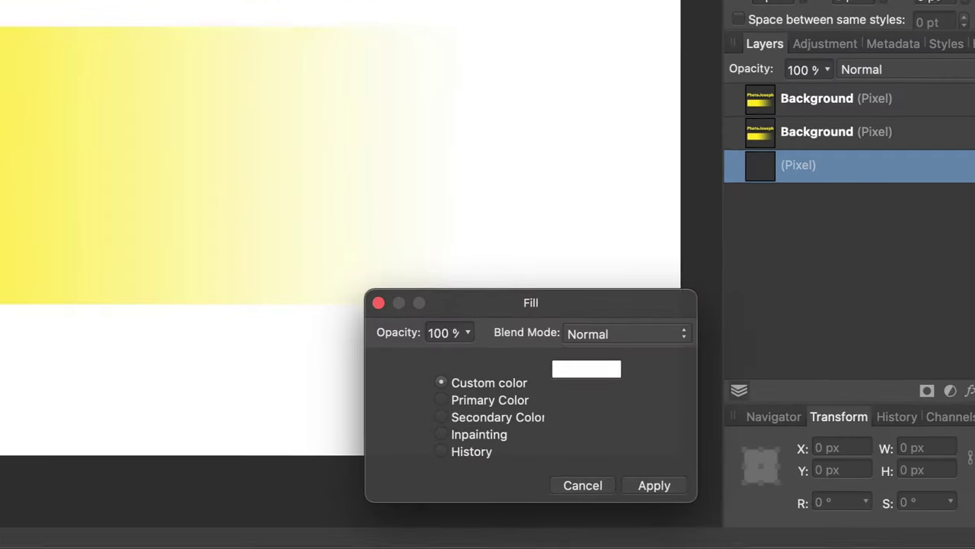
{"action": "left_click", "coordinate": [574, 373]}
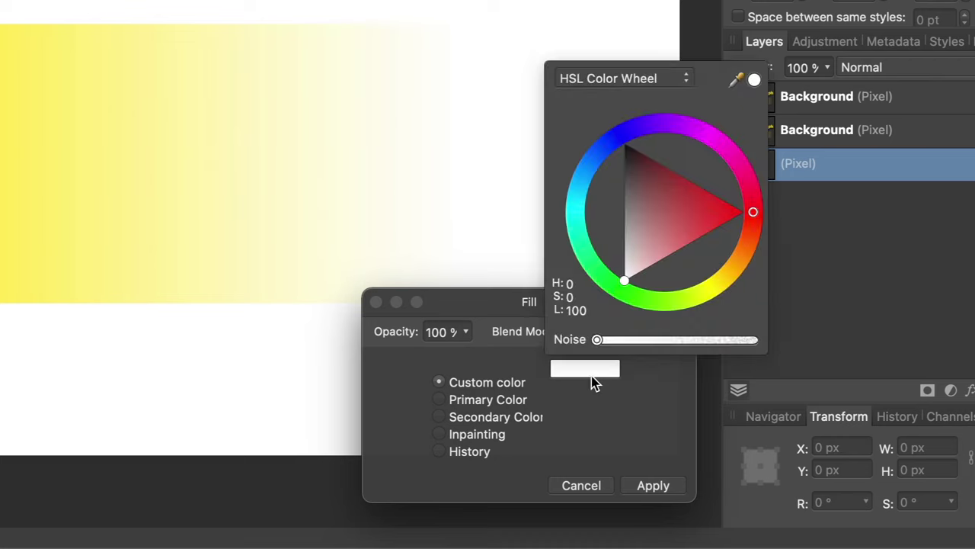
{"action": "left_click_drag", "start_coordinate": [635, 245], "coordinate": [580, 91]}
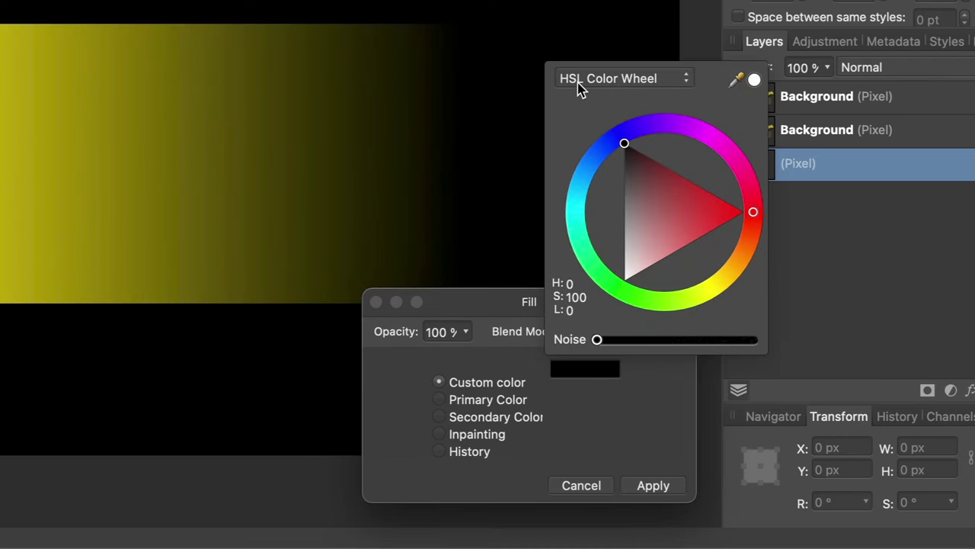
{"action": "left_click", "coordinate": [648, 488]}
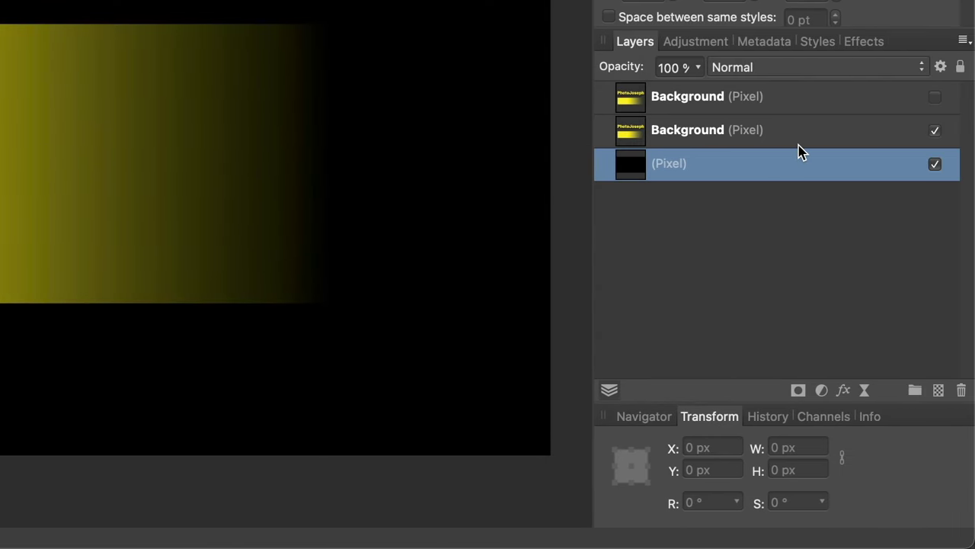
Merge the visible Background and black layers into a new pixel layer, and delete the two source layers
{"action": "left_click", "coordinate": [798, 140], "text": "shift"}
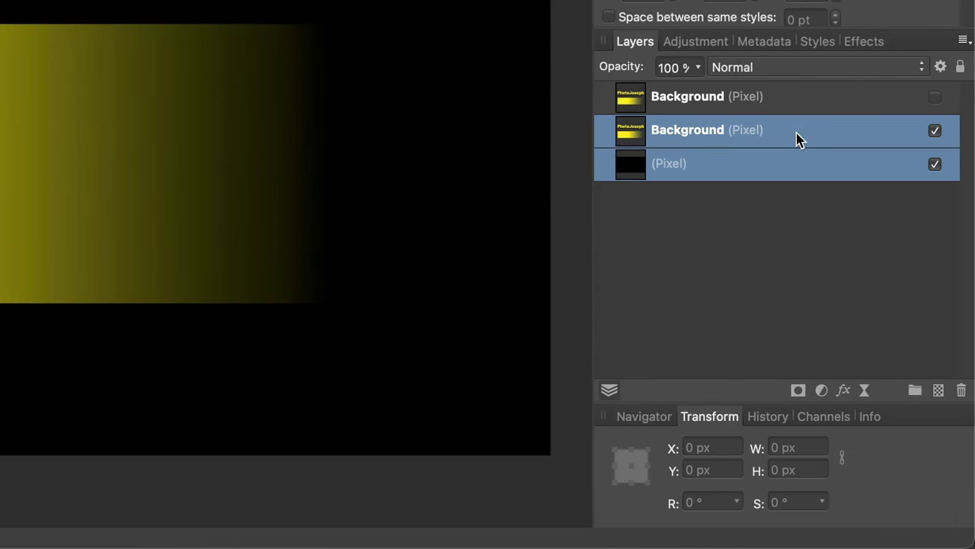
{"action": "right_click", "coordinate": [879, 134]}
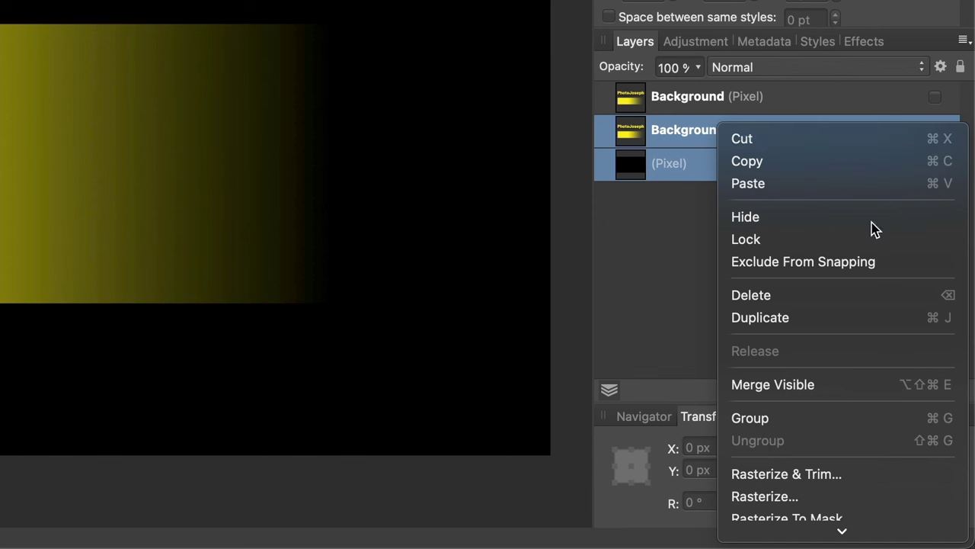
{"action": "left_click", "coordinate": [855, 385]}
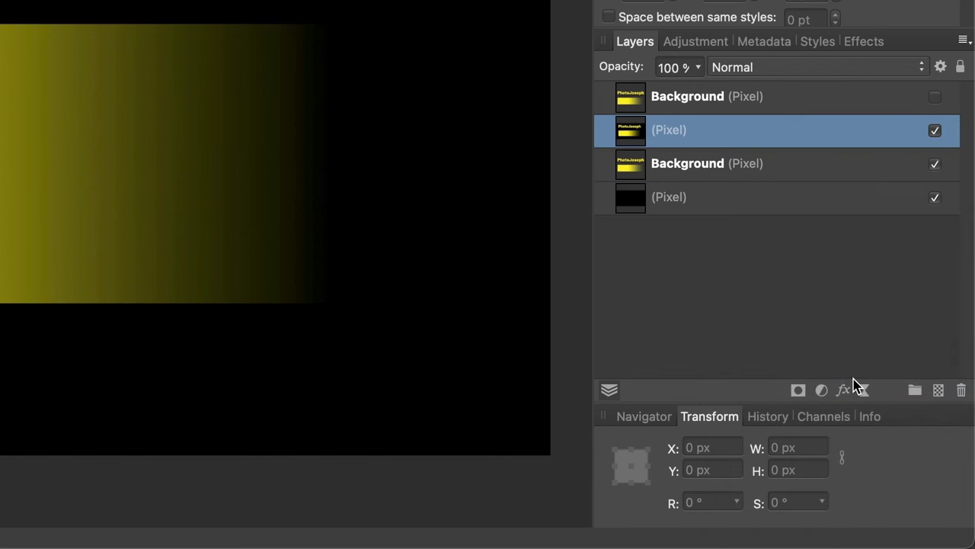
{"action": "left_click", "coordinate": [808, 172]}
{"action": "left_click", "coordinate": [779, 200], "text": "shift"}
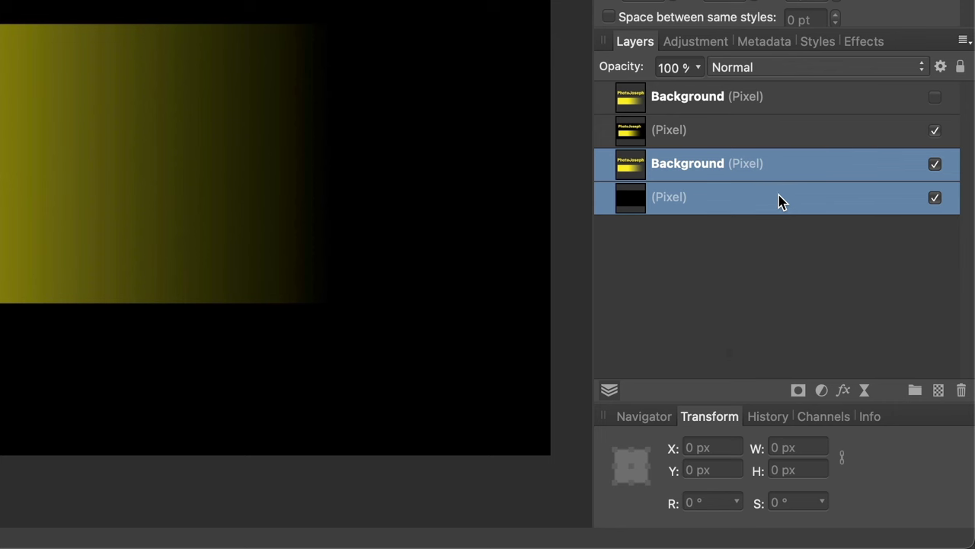
{"action": "left_click", "coordinate": [961, 391]}
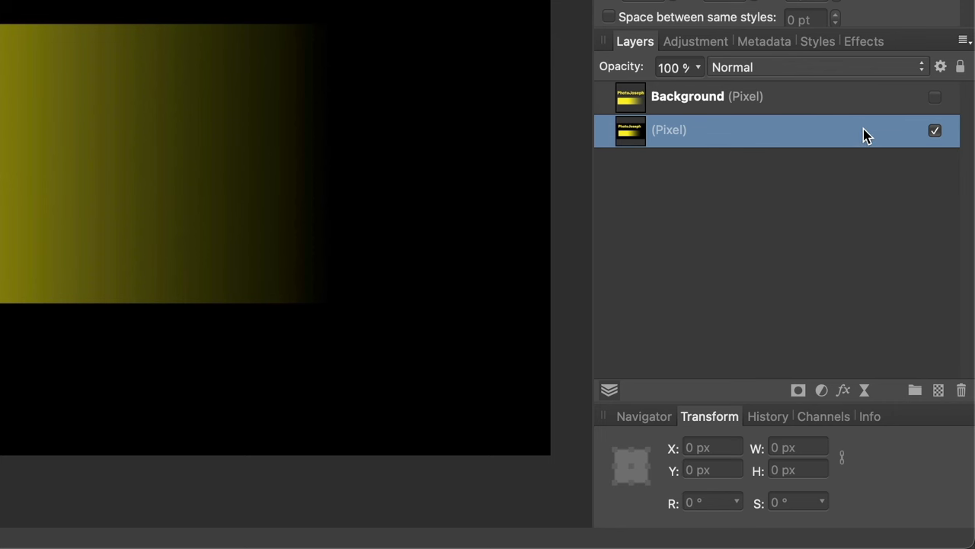
Show the transparent Background layer with the merged layer hidden, and create a pixel selection from the Background layer
{"action": "left_click", "coordinate": [807, 102]}
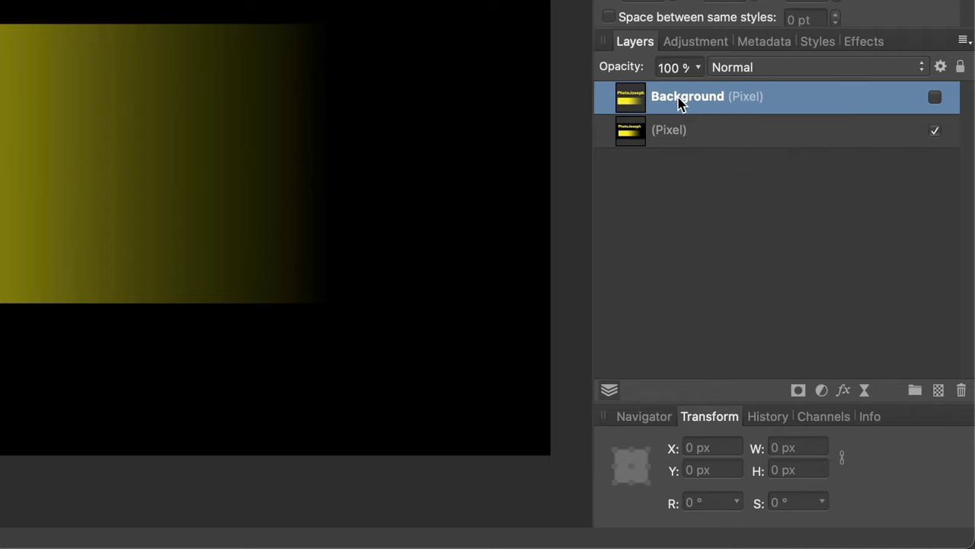
{"action": "left_click", "coordinate": [935, 130]}
{"action": "left_click", "coordinate": [935, 97]}
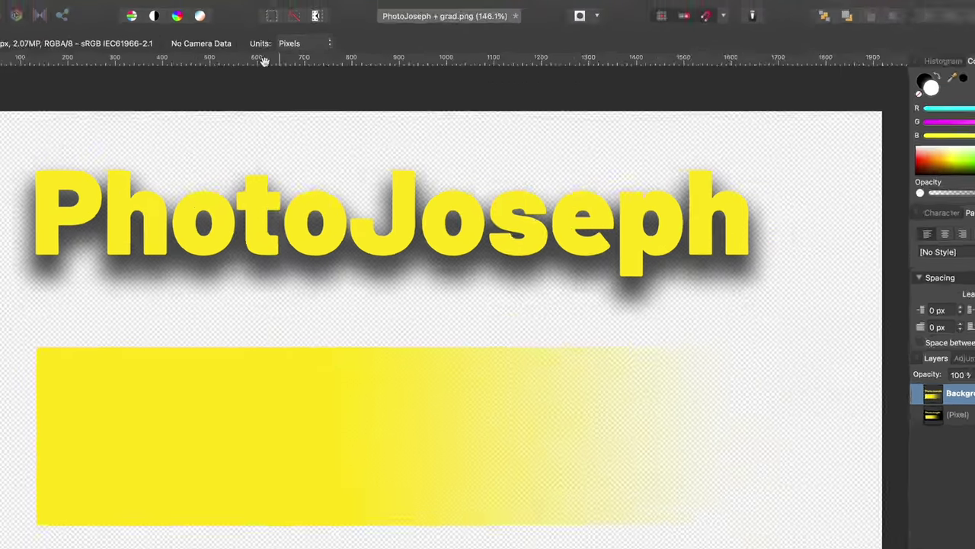
{"action": "left_click", "coordinate": [200, 0]}
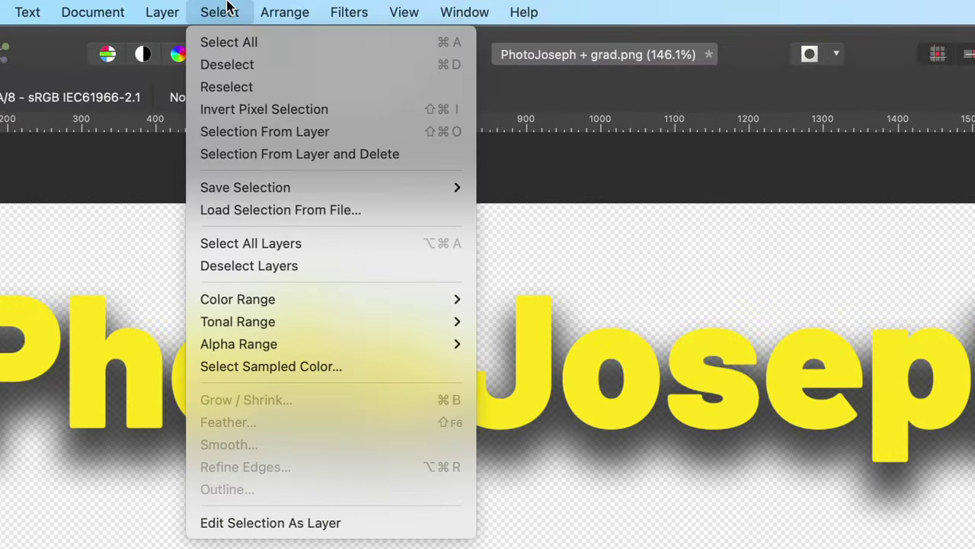
{"action": "left_click", "coordinate": [221, 135]}
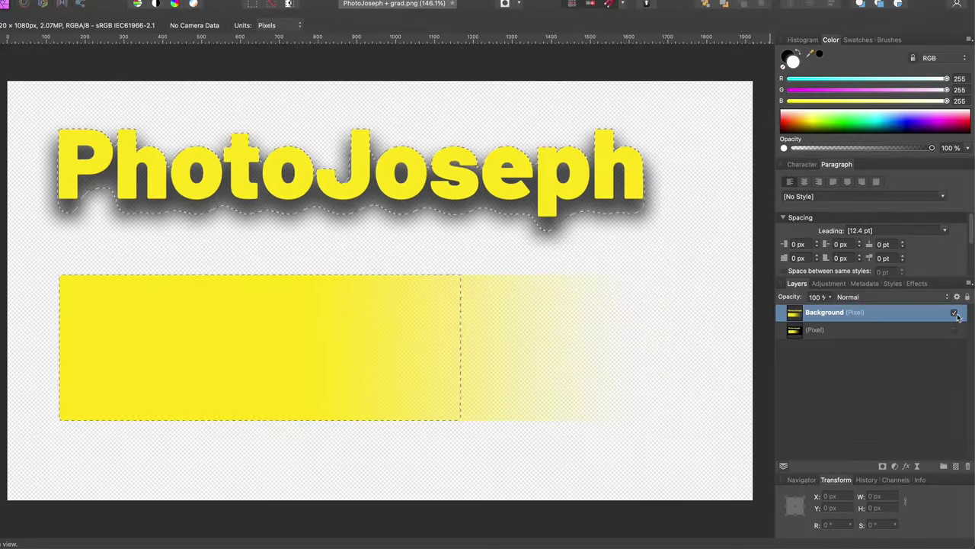
Hide the Background layer, show the merged black-backed layer and mask it with the current selection
{"action": "key", "text": "Delete"}
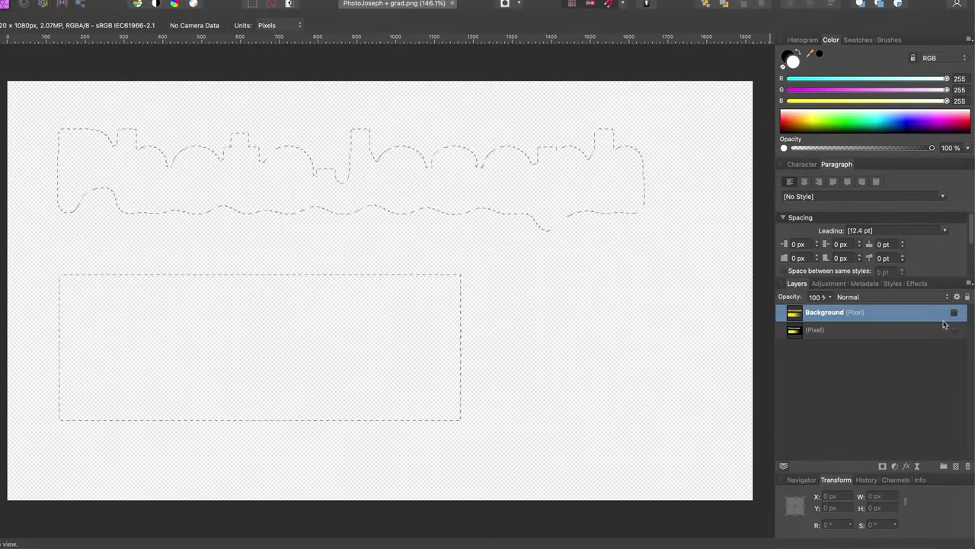
{"action": "left_click", "coordinate": [949, 329]}
{"action": "left_click", "coordinate": [954, 329]}
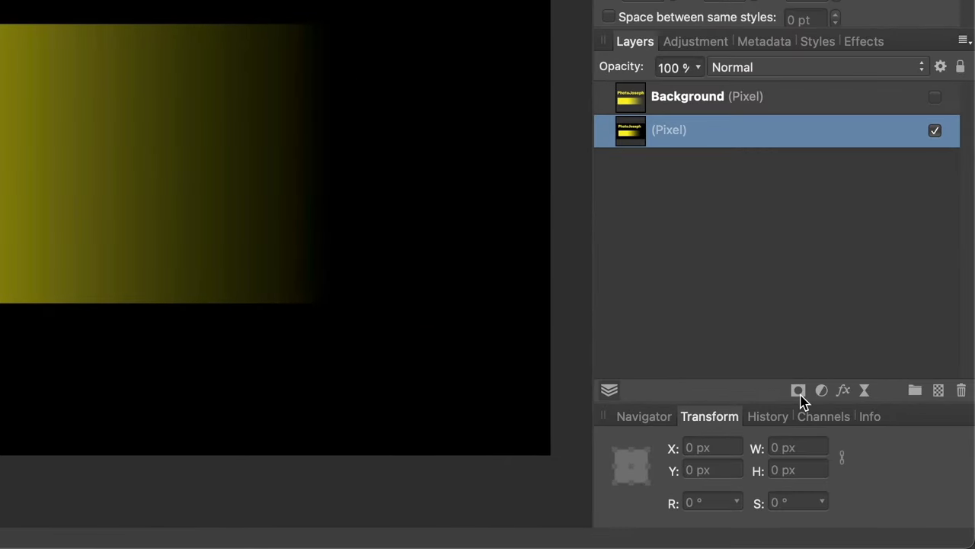
{"action": "left_click", "coordinate": [798, 391]}
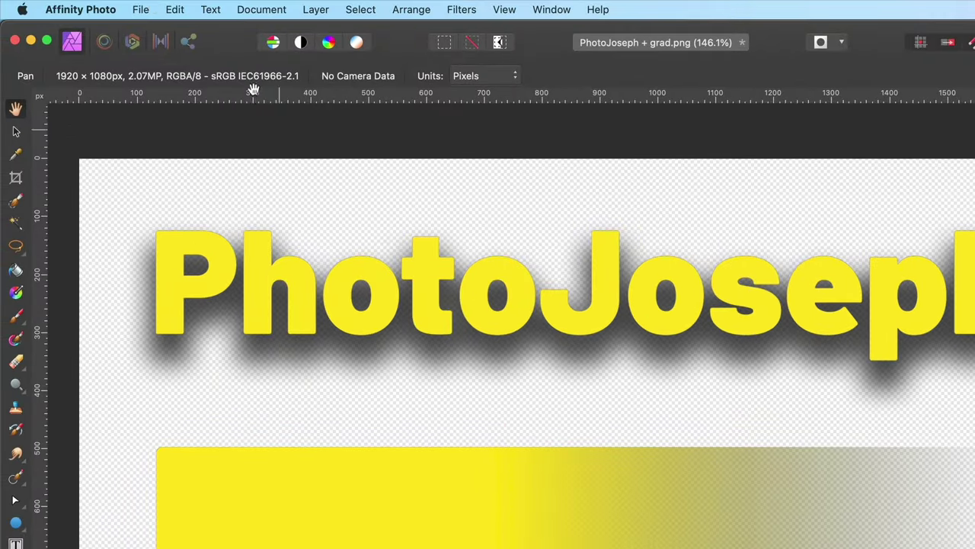
Export the whole document as a 1920 × 1080 px PNG named Affinity.png in the ATEM Files folder
{"action": "left_click", "coordinate": [140, 9]}
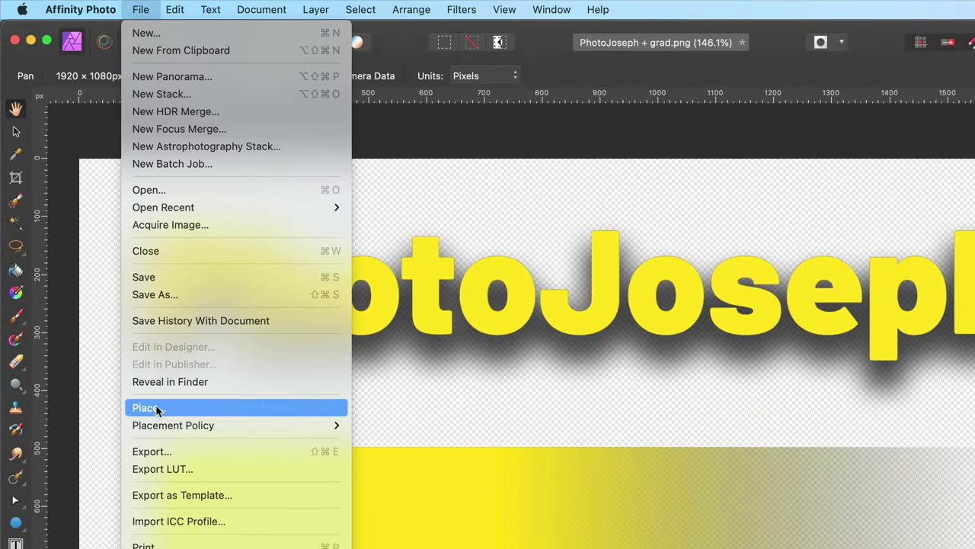
{"action": "left_click", "coordinate": [161, 451]}
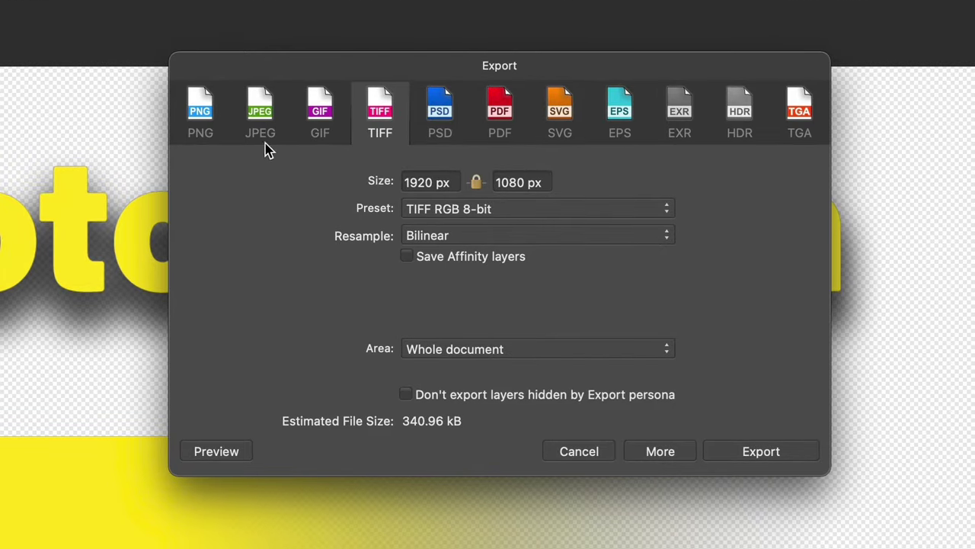
{"action": "left_click", "coordinate": [205, 112]}
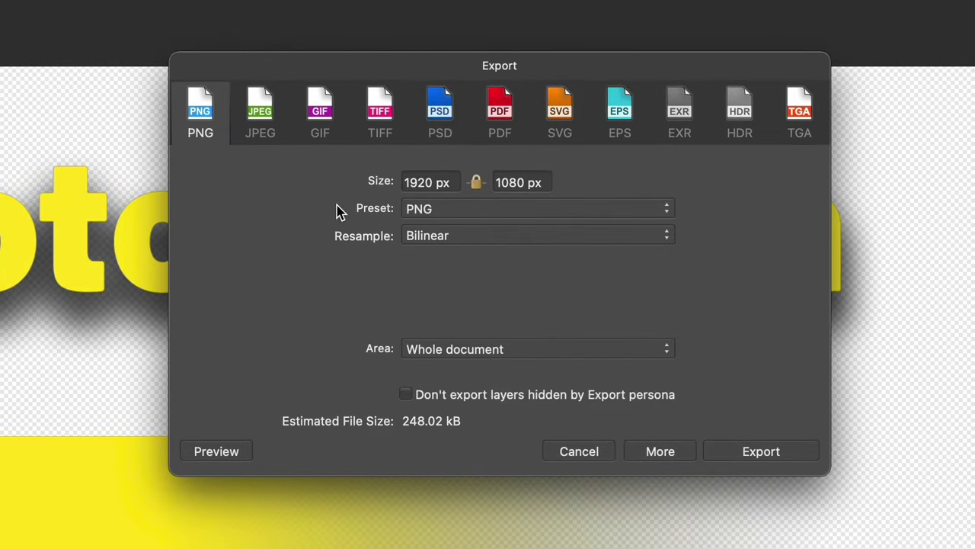
{"action": "left_click", "coordinate": [782, 456]}
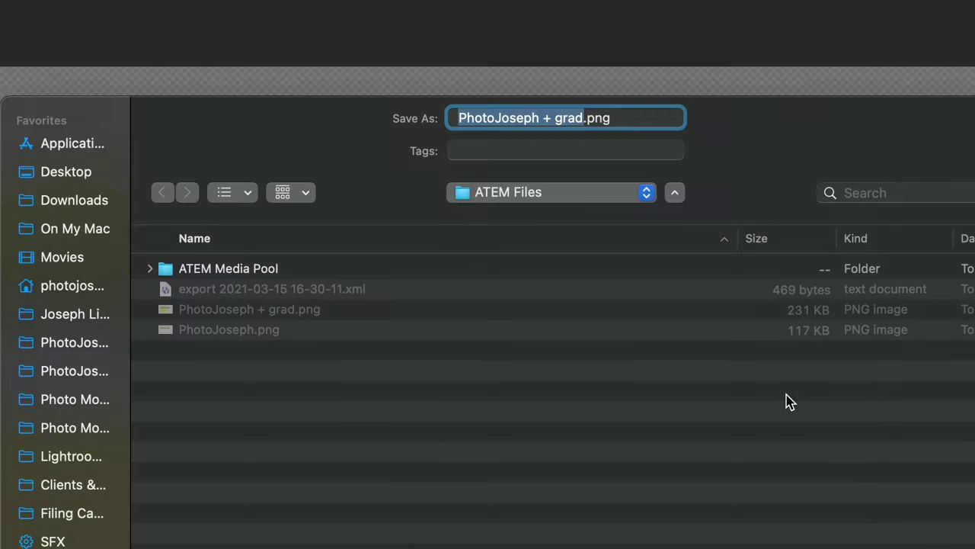
{"action": "type", "text": "Affinity"}
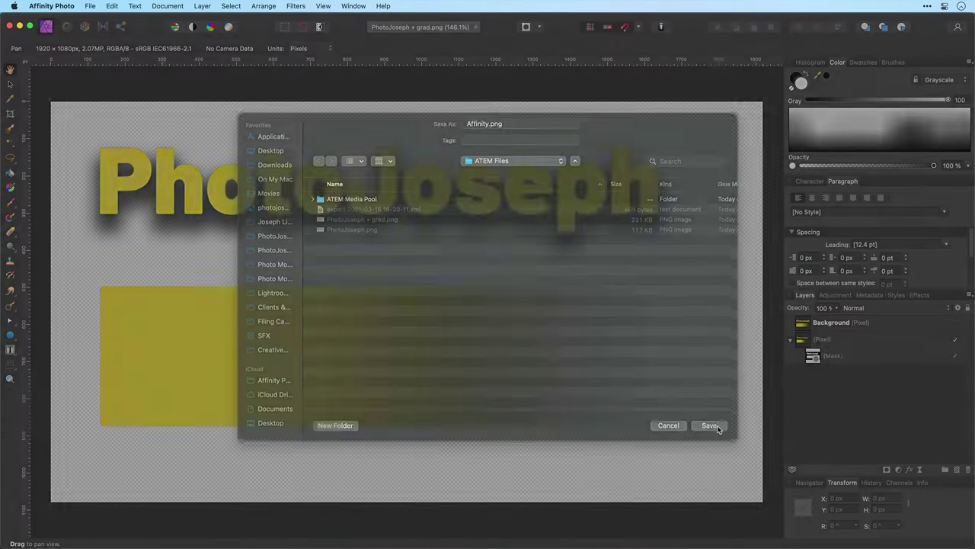
{"action": "left_click", "coordinate": [745, 465]}
Switch to ATEM Software Control, load Affinity.png into still slot 4 and assign it to Media Player 1
{"action": "key", "text": "super+Tab"}
{"action": "key", "text": "super+Tab"}
{"action": "key", "text": "super+Tab"}
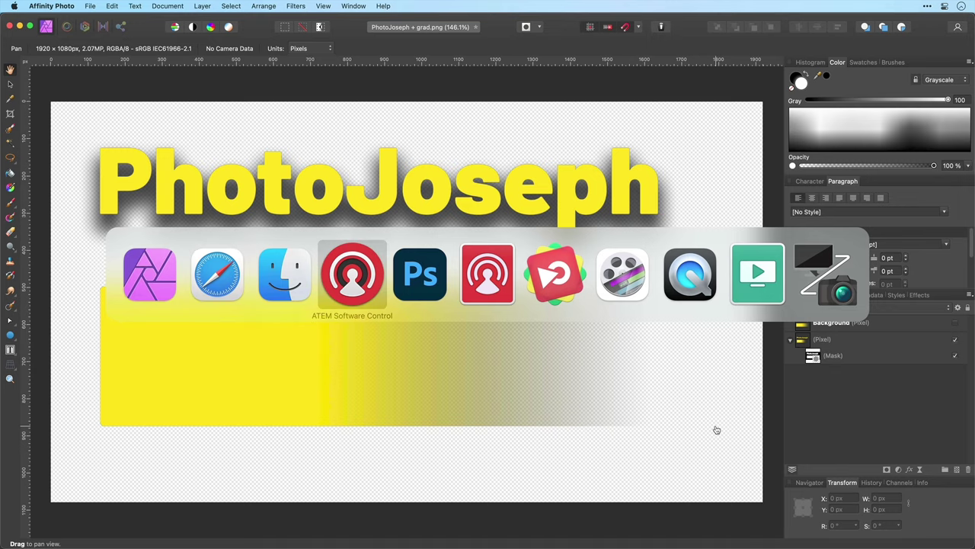
{"action": "left_click", "coordinate": [459, 535]}
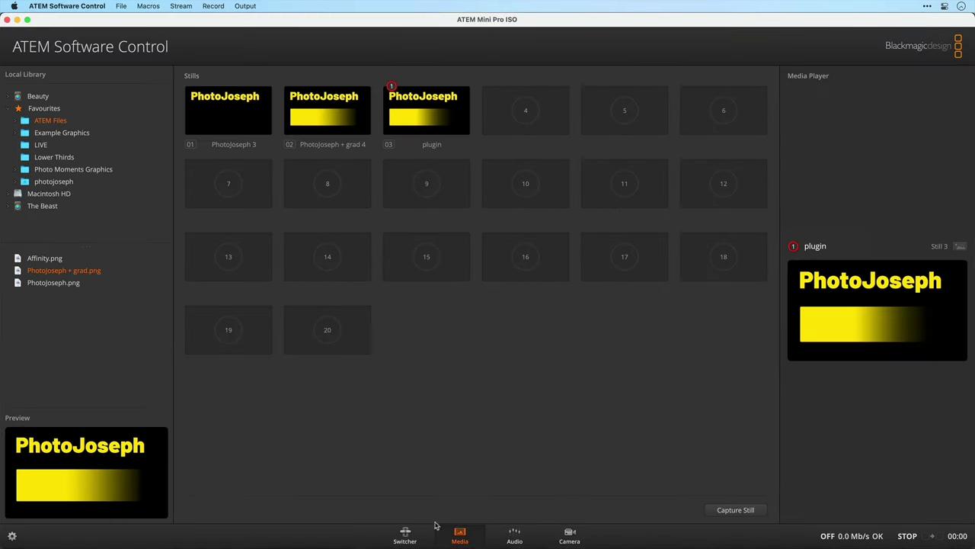
{"action": "left_click_drag", "start_coordinate": [44, 258], "coordinate": [534, 114]}
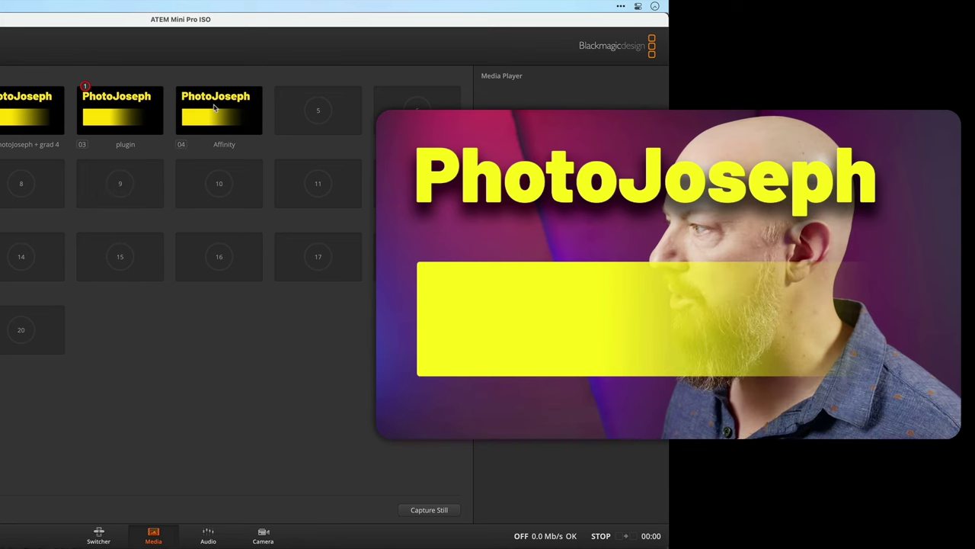
{"action": "left_click_drag", "start_coordinate": [215, 109], "coordinate": [543, 317]}
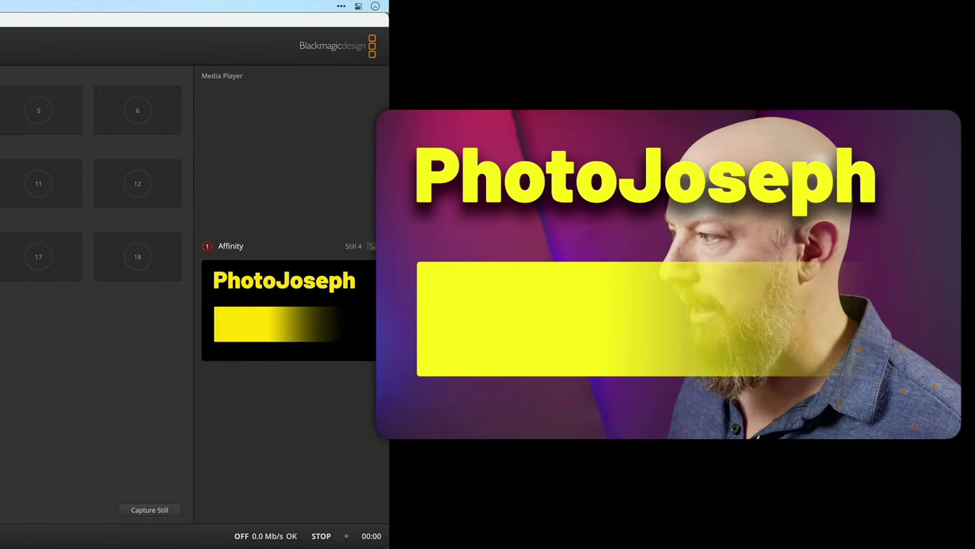
Return to the switcher controls and check the Pre Multiplied Key setting of the downstream key
{"action": "left_click", "coordinate": [11, 536]}
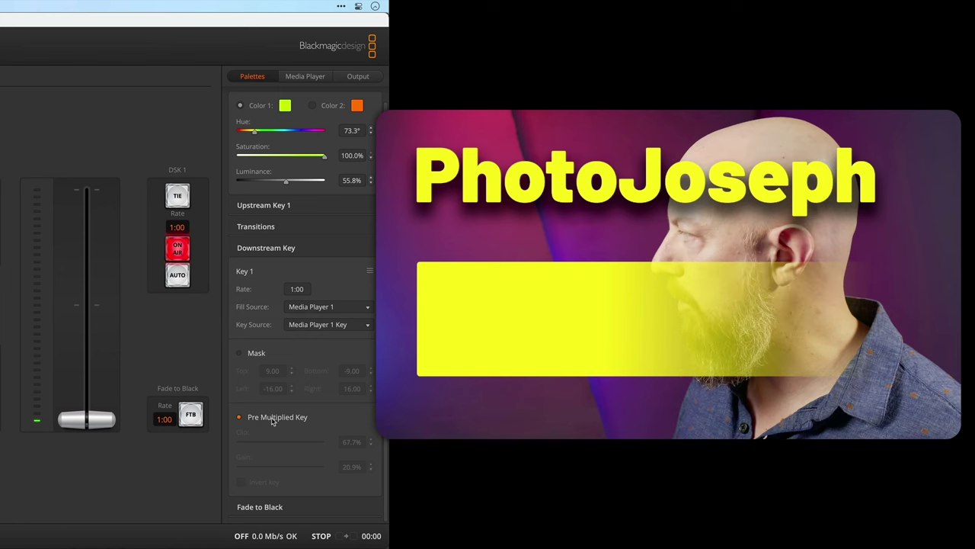
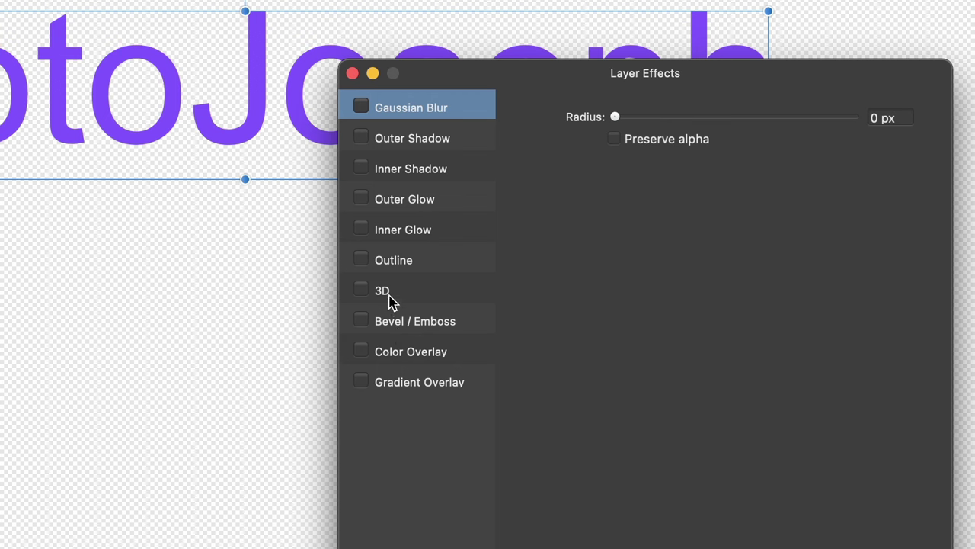
Switch to Affinity Photo and give the purple title text an outer shadow with radius 8.3 px, offset 6.6 px and opacity 73%
{"action": "left_click", "coordinate": [403, 141]}
{"action": "left_click", "coordinate": [361, 137]}
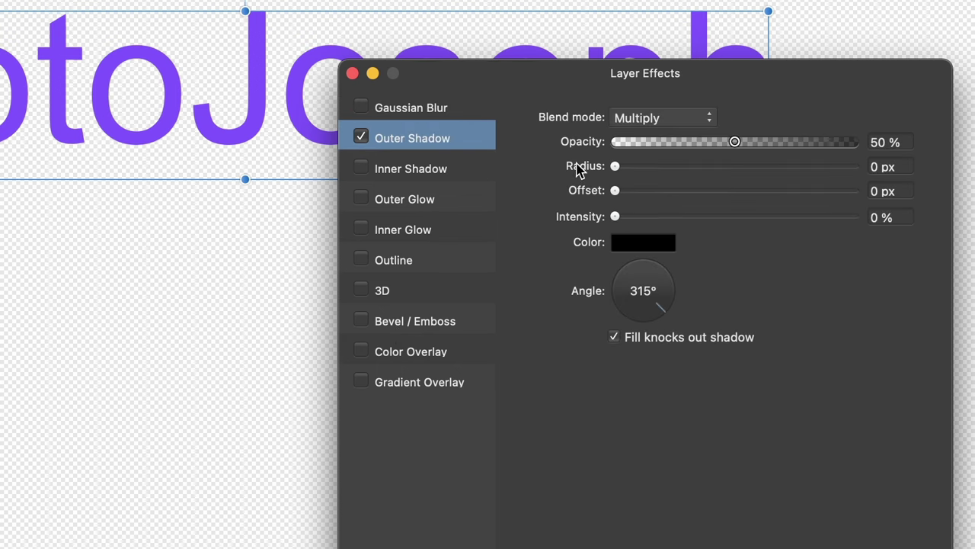
{"action": "left_click_drag", "start_coordinate": [617, 166], "coordinate": [709, 166]}
{"action": "left_click_drag", "start_coordinate": [617, 191], "coordinate": [702, 194]}
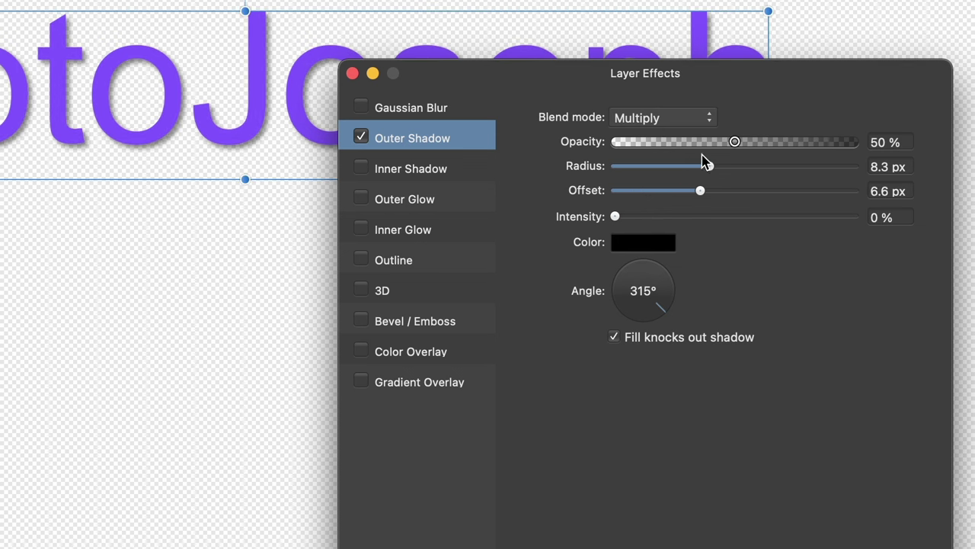
{"action": "left_click_drag", "start_coordinate": [750, 143], "coordinate": [793, 143]}
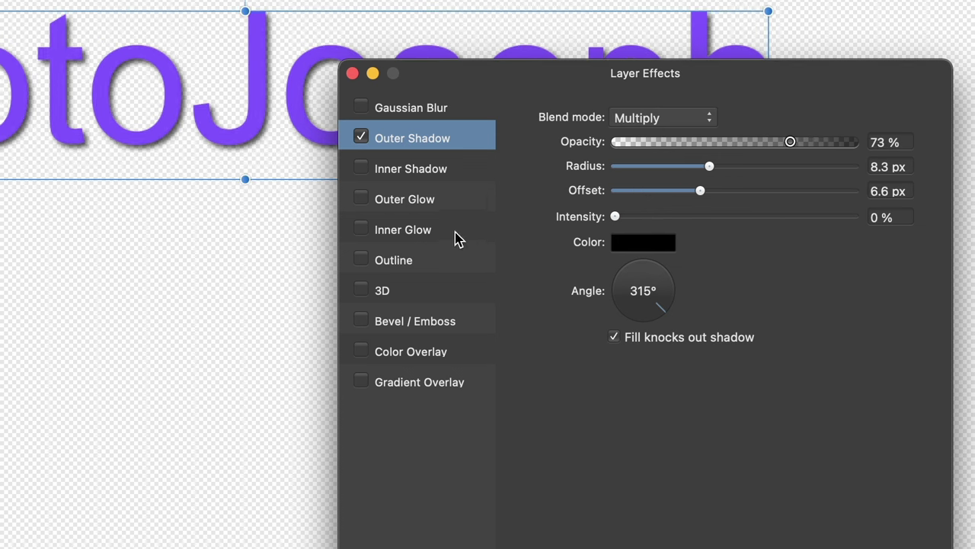
Add a yellow outer glow with a radius of 16.5 px to the title text
{"action": "left_click", "coordinate": [411, 206]}
{"action": "left_click", "coordinate": [362, 200]}
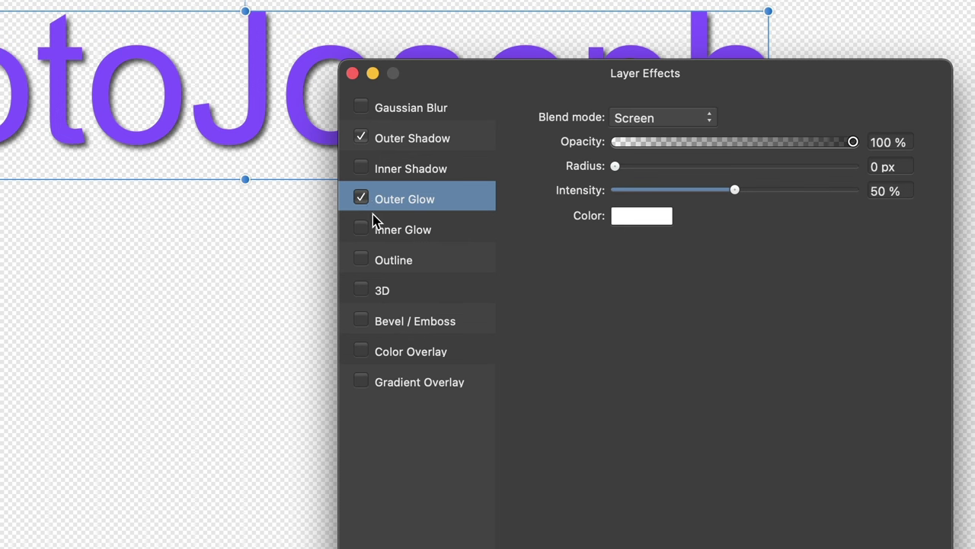
{"action": "left_click", "coordinate": [638, 220]}
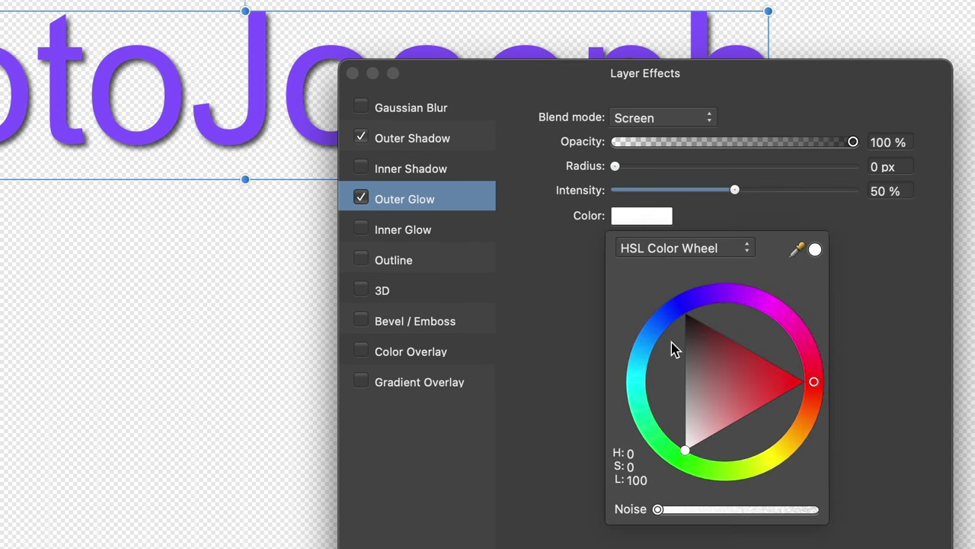
{"action": "left_click_drag", "start_coordinate": [797, 432], "coordinate": [773, 455]}
{"action": "left_click_drag", "start_coordinate": [616, 163], "coordinate": [741, 171]}
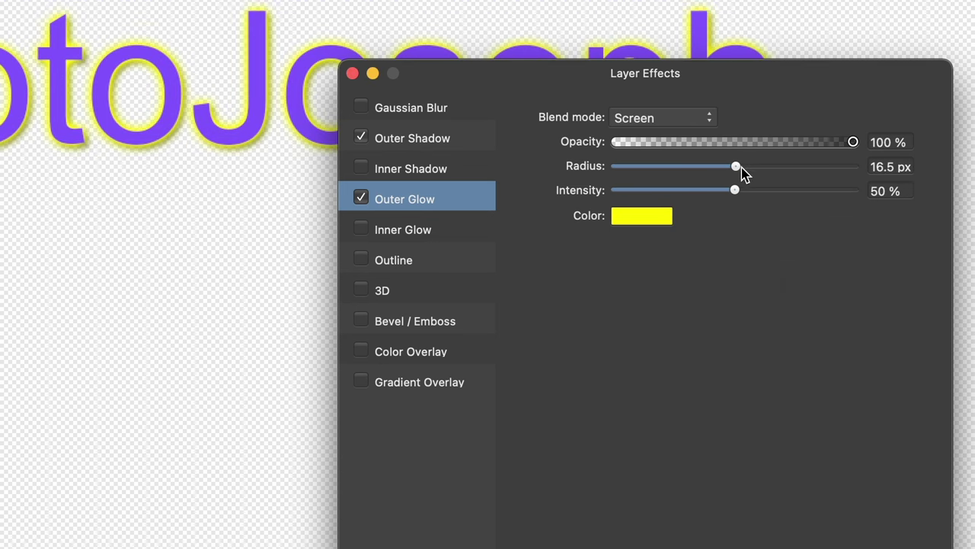
Increase the title's outer shadow to radius 30.3 px and offset 22.8 px, and close the layer effects
{"action": "left_click", "coordinate": [421, 147]}
{"action": "left_click_drag", "start_coordinate": [704, 196], "coordinate": [755, 192]}
{"action": "left_click_drag", "start_coordinate": [712, 167], "coordinate": [777, 174]}
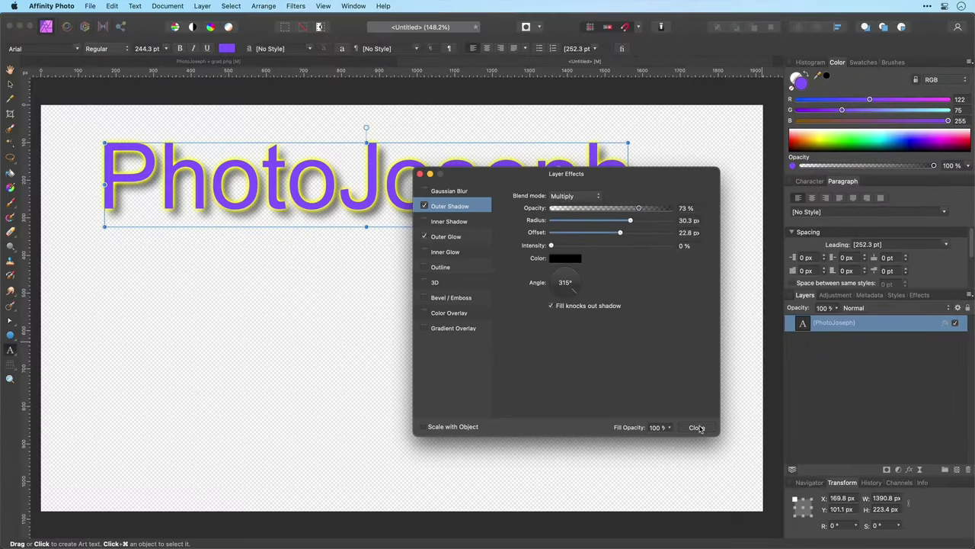
{"action": "left_click", "coordinate": [701, 430]}
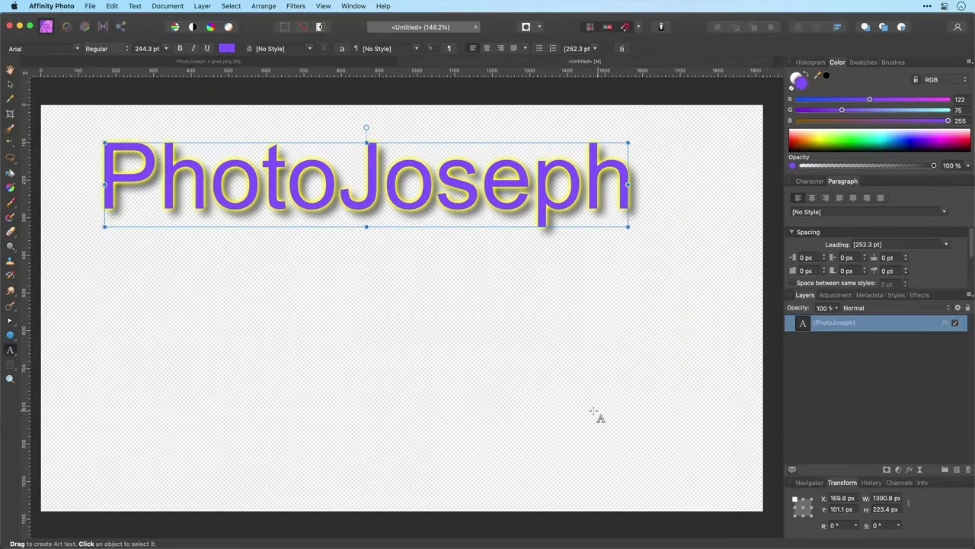
Draw a rectangle about 1278 × 198 px from the canvas's left edge in the lower third, and enable a Gradient Overlay on it
{"action": "left_click_drag", "start_coordinate": [10, 336], "coordinate": [61, 294]}
{"action": "left_click_drag", "start_coordinate": [41, 402], "coordinate": [521, 477]}
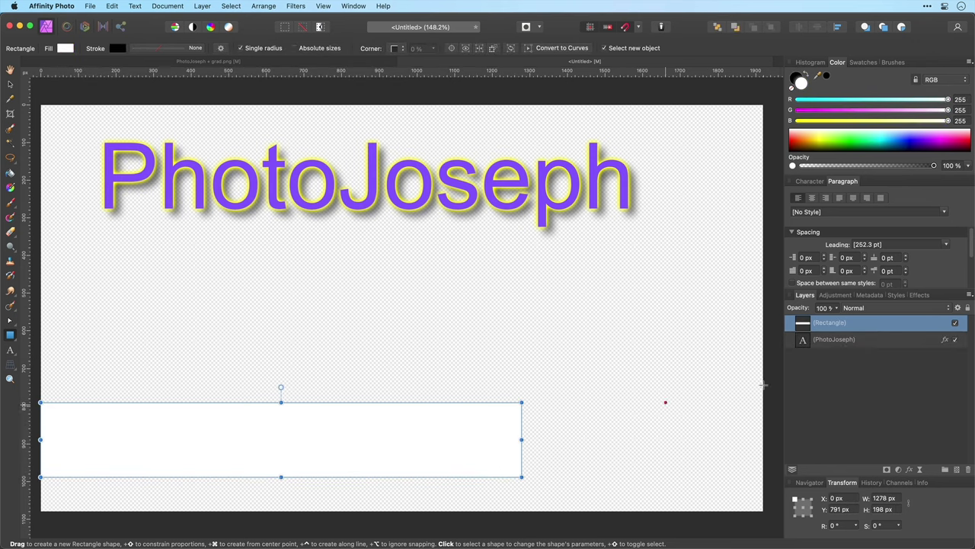
{"action": "left_click", "coordinate": [912, 470]}
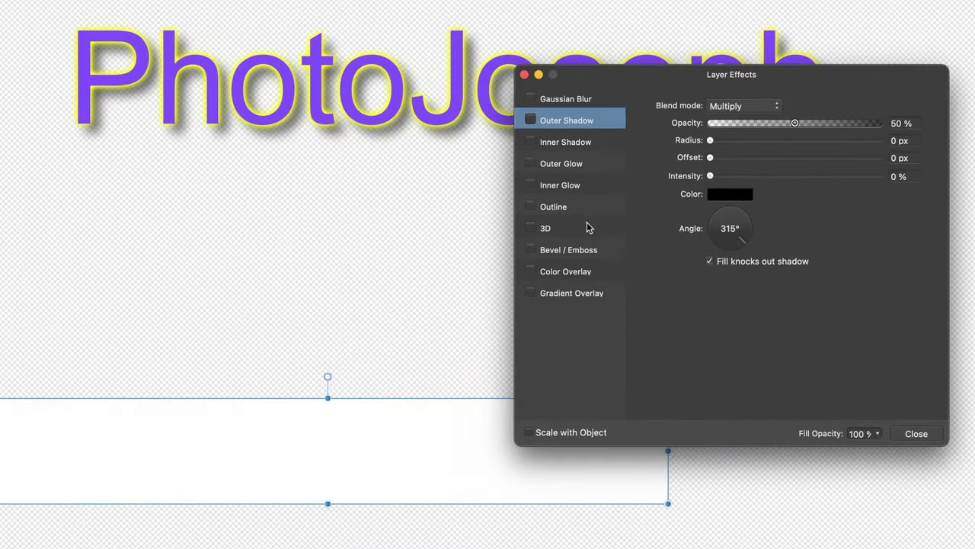
{"action": "left_click", "coordinate": [568, 293]}
{"action": "left_click", "coordinate": [531, 292]}
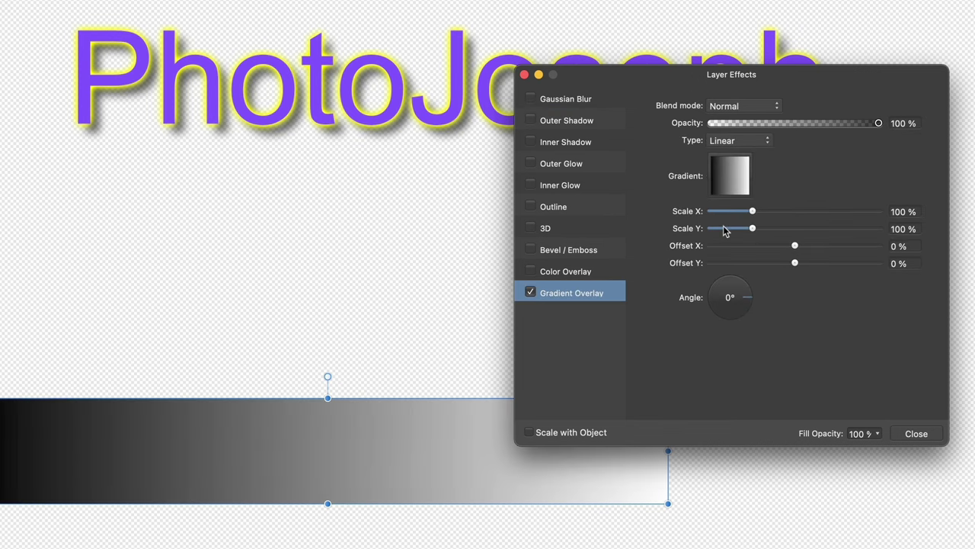
Set the rectangle's gradient overlay to run from red to blue, and close the layer effects
{"action": "left_click", "coordinate": [730, 175]}
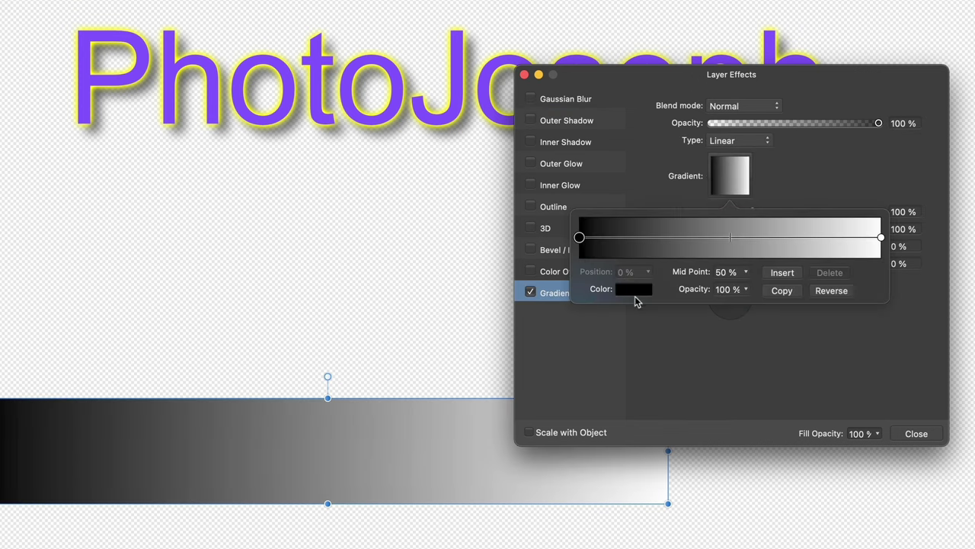
{"action": "left_click", "coordinate": [625, 289]}
{"action": "left_click", "coordinate": [722, 404]}
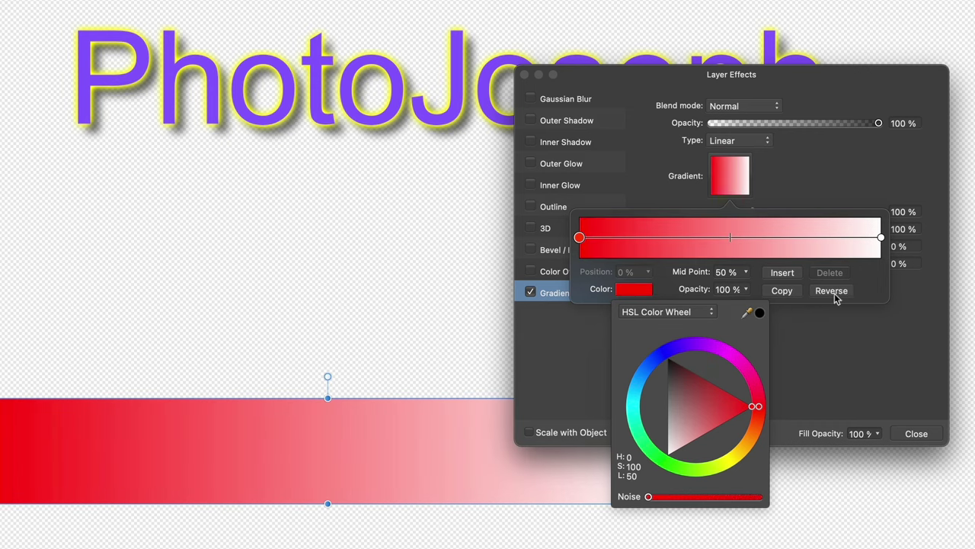
{"action": "left_click", "coordinate": [880, 239]}
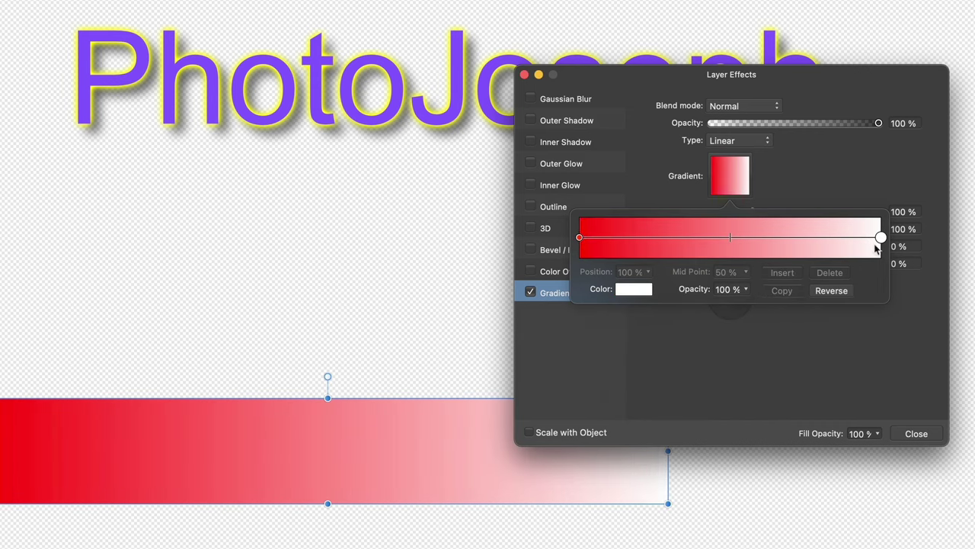
{"action": "left_click", "coordinate": [637, 291]}
{"action": "left_click", "coordinate": [663, 351]}
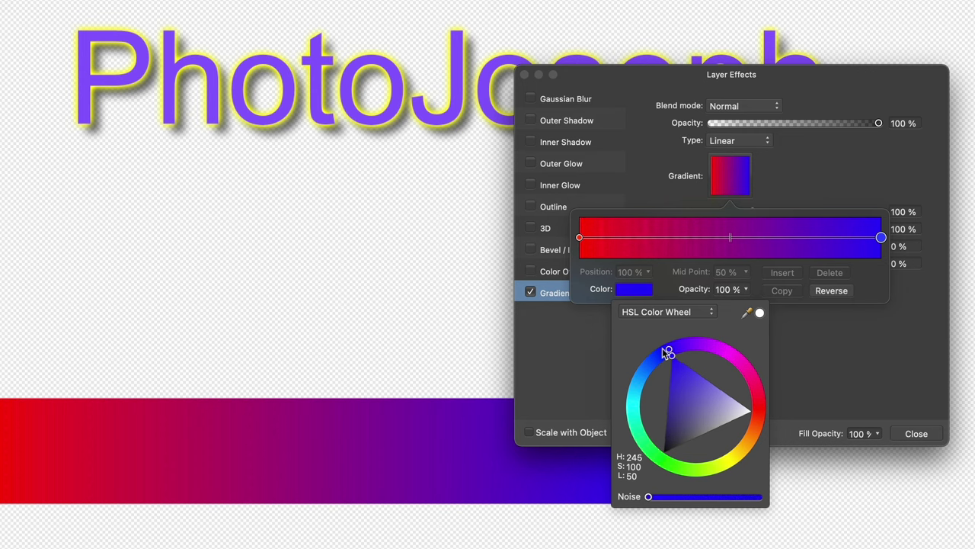
{"action": "left_click", "coordinate": [917, 434]}
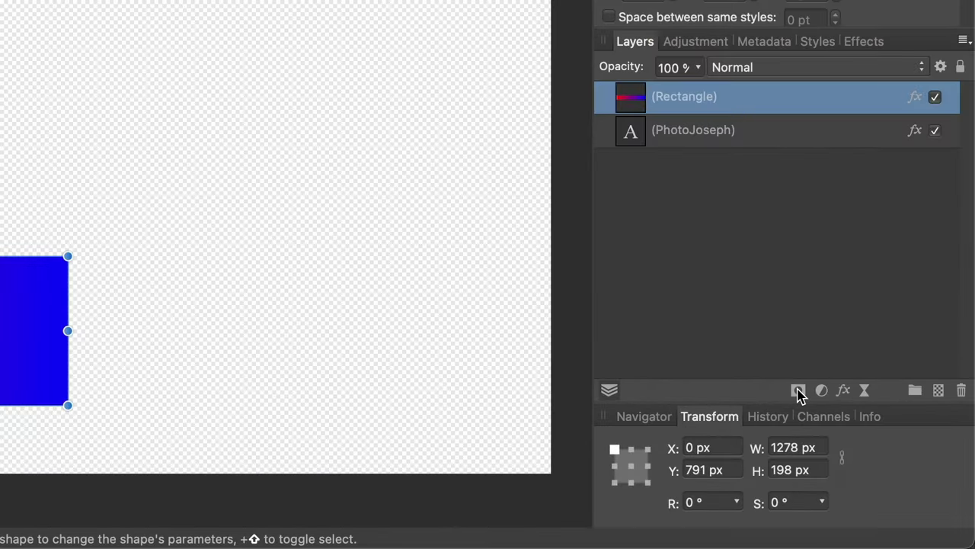
Add a mask to the rectangle and draw a horizontal gradient on it so the bar fades out toward its blue end
{"action": "left_click", "coordinate": [798, 390]}
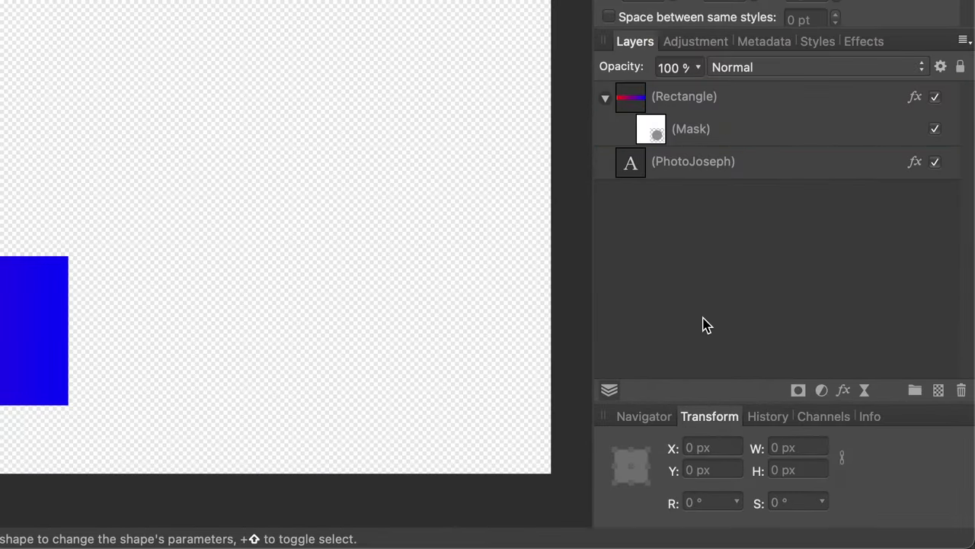
{"action": "key", "text": "g"}
{"action": "left_click_drag", "start_coordinate": [236, 405], "coordinate": [655, 417]}
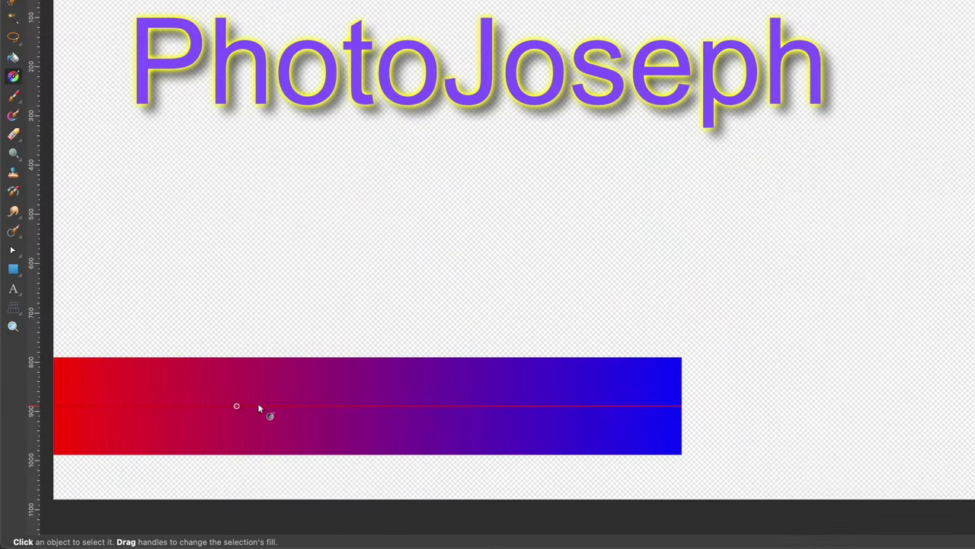
Place the title text in front of the gradient bar in the lower third and enlarge it to about 1624 × 261 px
{"action": "key", "text": "v"}
{"action": "left_click_drag", "start_coordinate": [219, 59], "coordinate": [187, 339]}
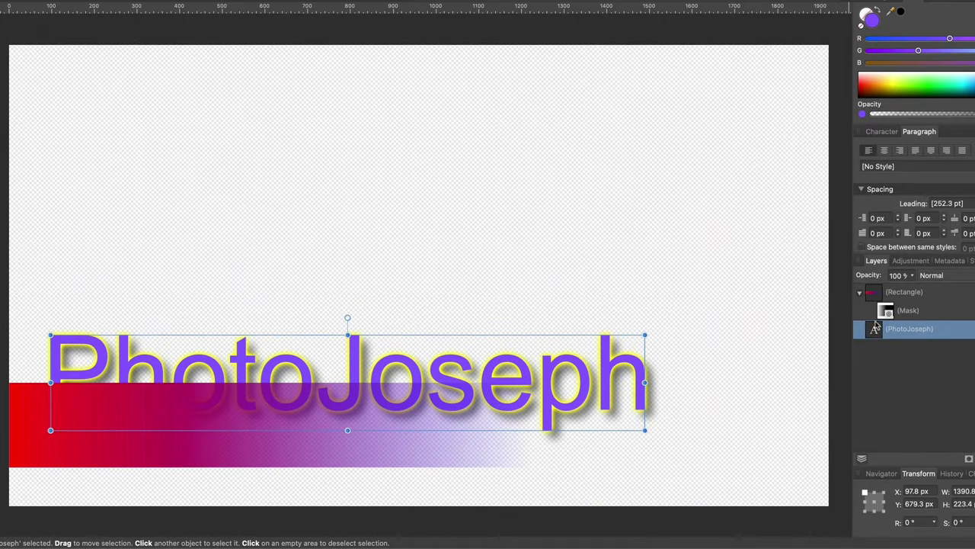
{"action": "left_click_drag", "start_coordinate": [875, 325], "coordinate": [876, 288]}
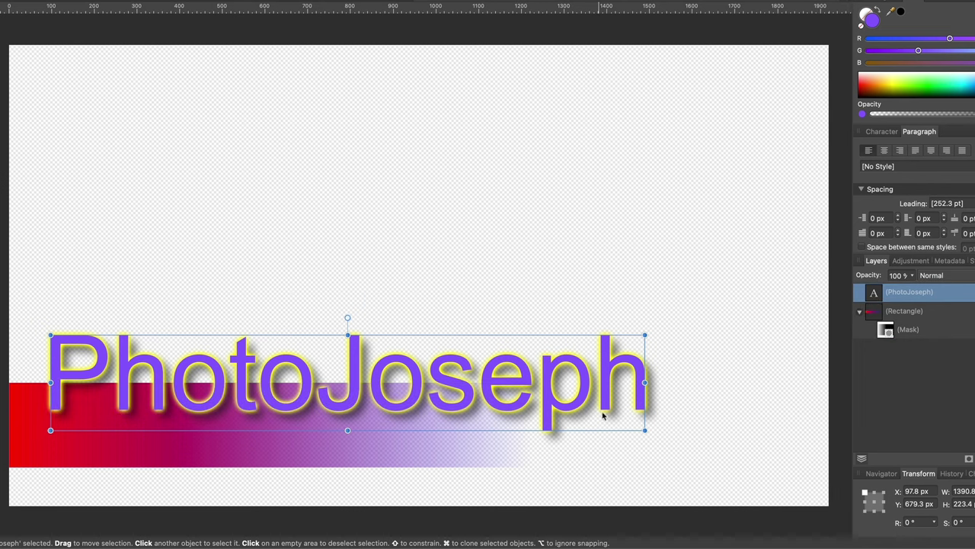
{"action": "left_click_drag", "start_coordinate": [645, 430], "coordinate": [745, 447]}
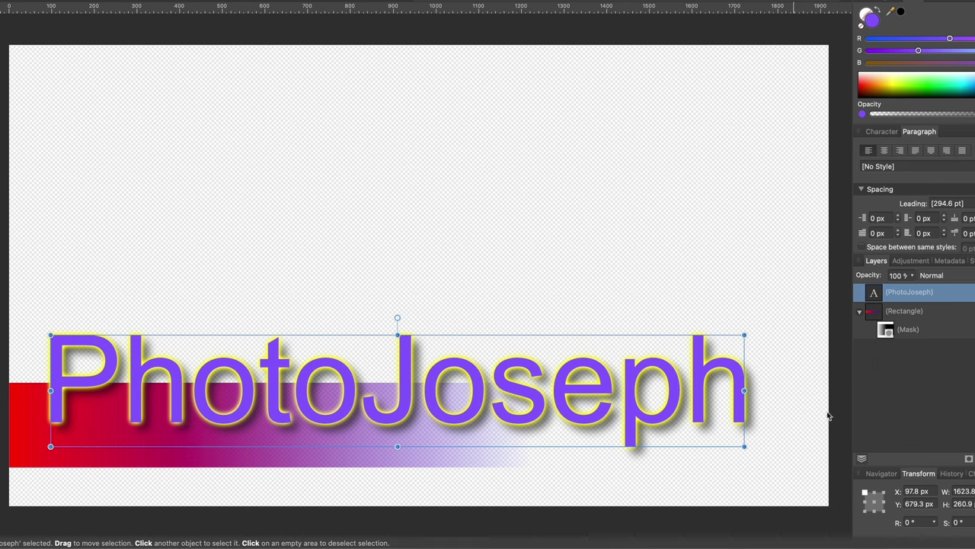
Group the title text and masked rectangle layers, and make a hidden duplicate of the group above it
{"action": "left_click", "coordinate": [860, 314]}
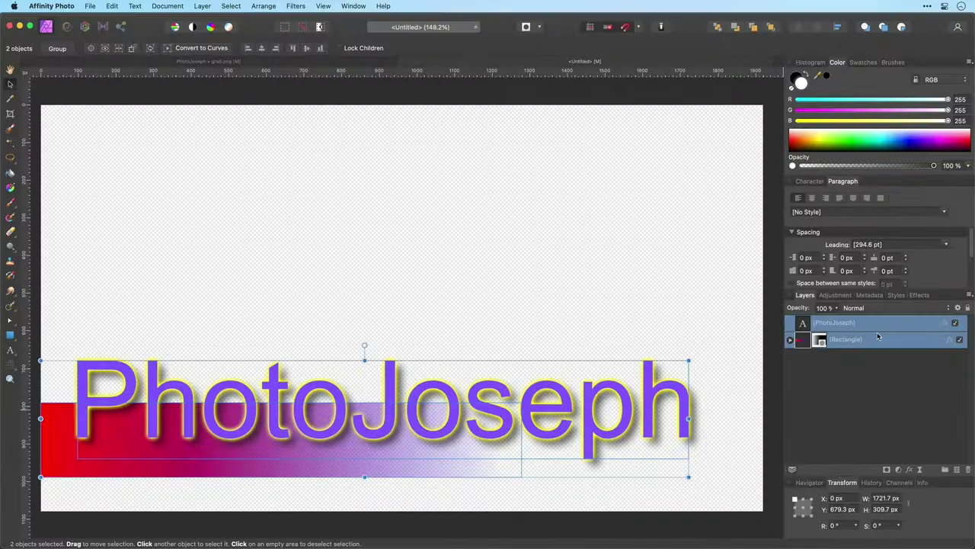
{"action": "right_click", "coordinate": [877, 335]}
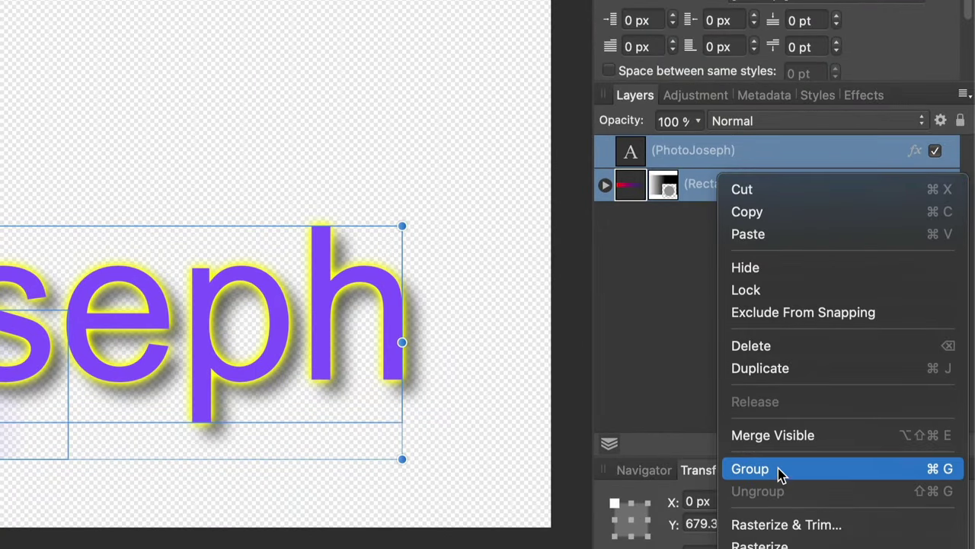
{"action": "left_click", "coordinate": [779, 471]}
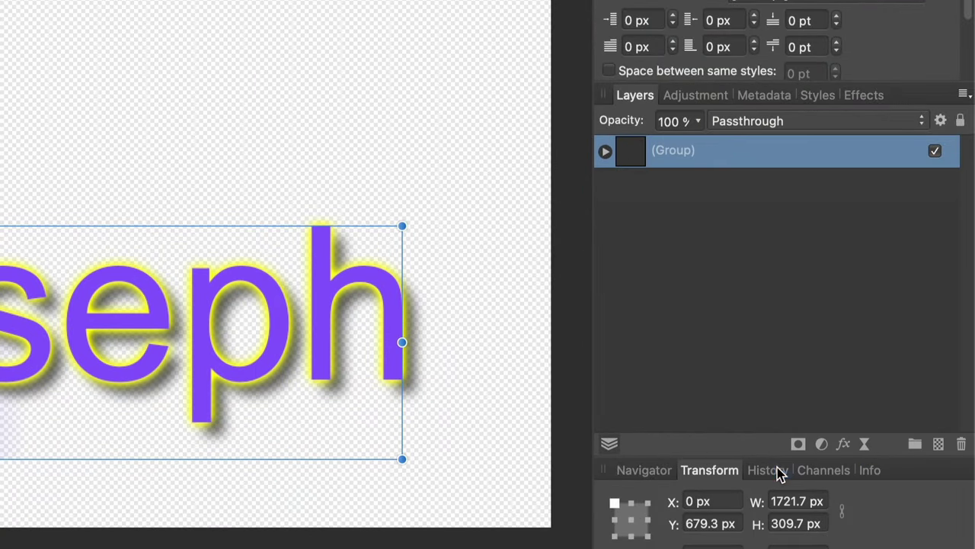
{"action": "right_click", "coordinate": [747, 157]}
{"action": "left_click", "coordinate": [785, 348]}
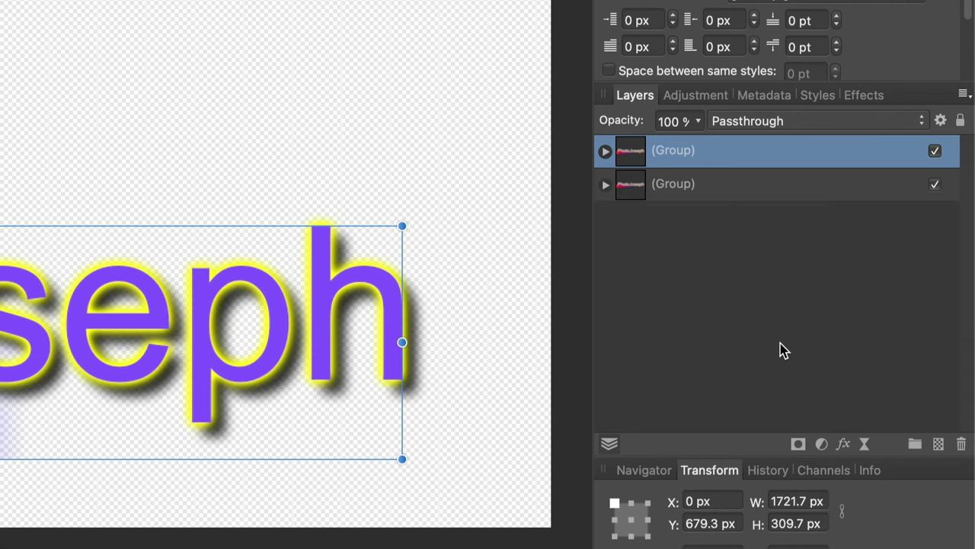
{"action": "left_click", "coordinate": [935, 150]}
Add a new pixel layer below both groups and fill it with custom black
{"action": "left_click", "coordinate": [940, 443]}
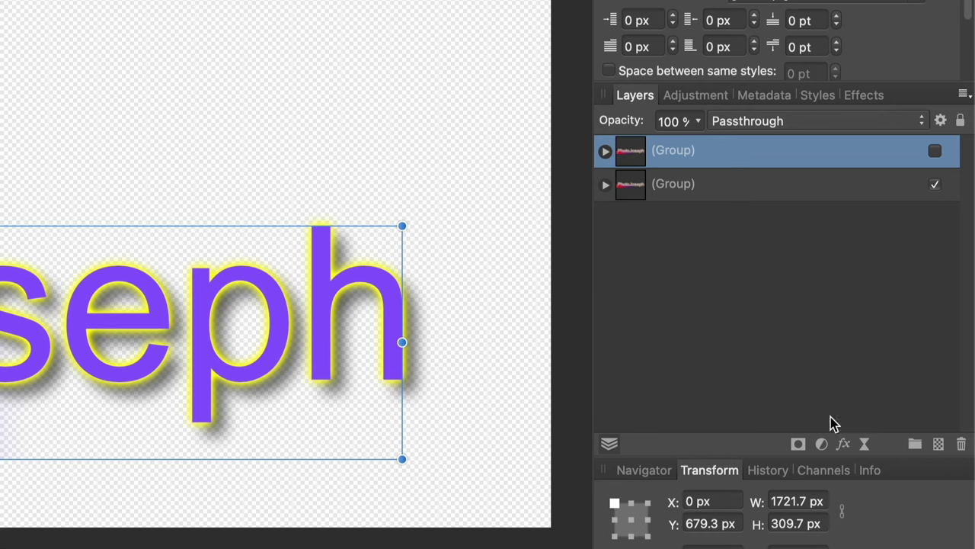
{"action": "left_click_drag", "start_coordinate": [675, 153], "coordinate": [640, 236]}
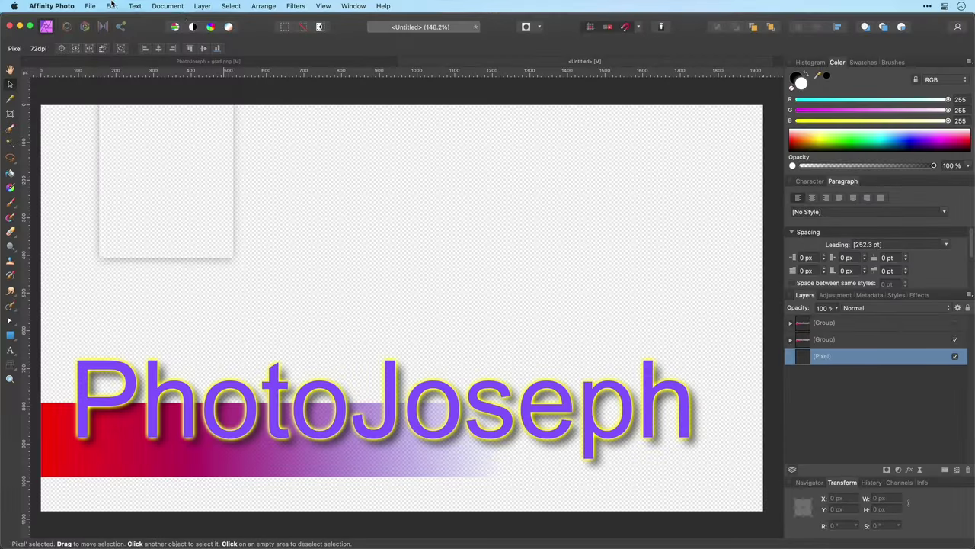
{"action": "left_click", "coordinate": [112, 5]}
{"action": "left_click", "coordinate": [124, 143]}
{"action": "left_click", "coordinate": [714, 458]}
{"action": "left_click", "coordinate": [752, 370]}
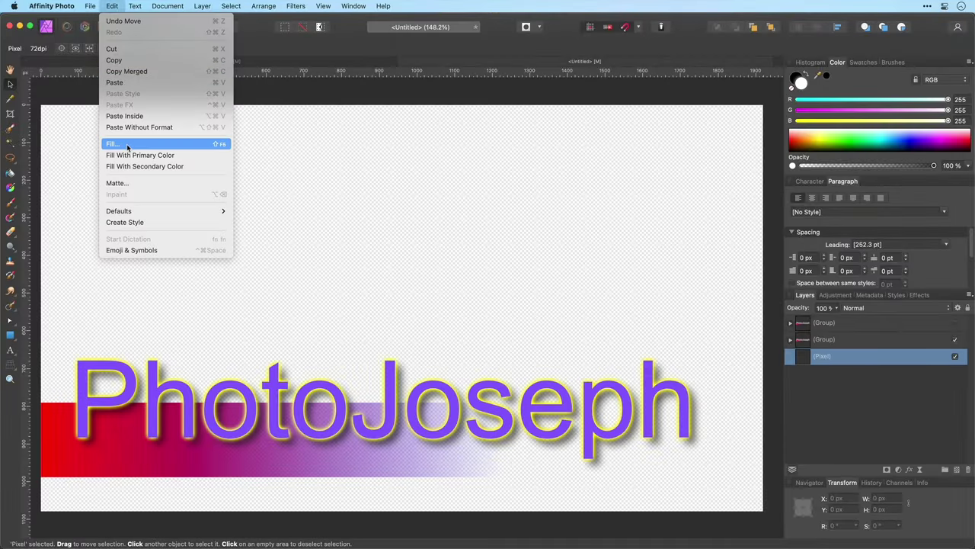
{"action": "left_click_drag", "start_coordinate": [516, 179], "coordinate": [496, 145]}
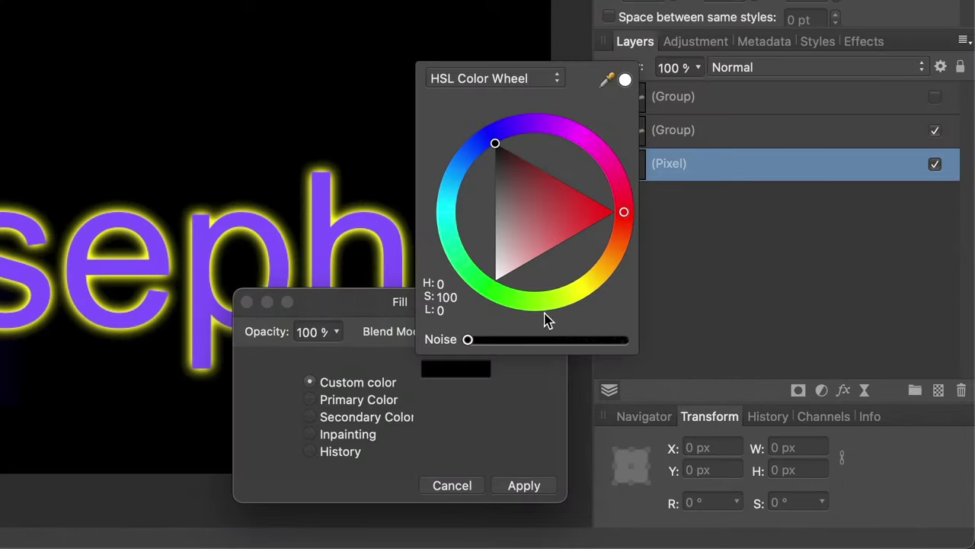
{"action": "left_click", "coordinate": [525, 488]}
Merge the visible lower group down into the black pixel layer
{"action": "left_click", "coordinate": [834, 146]}
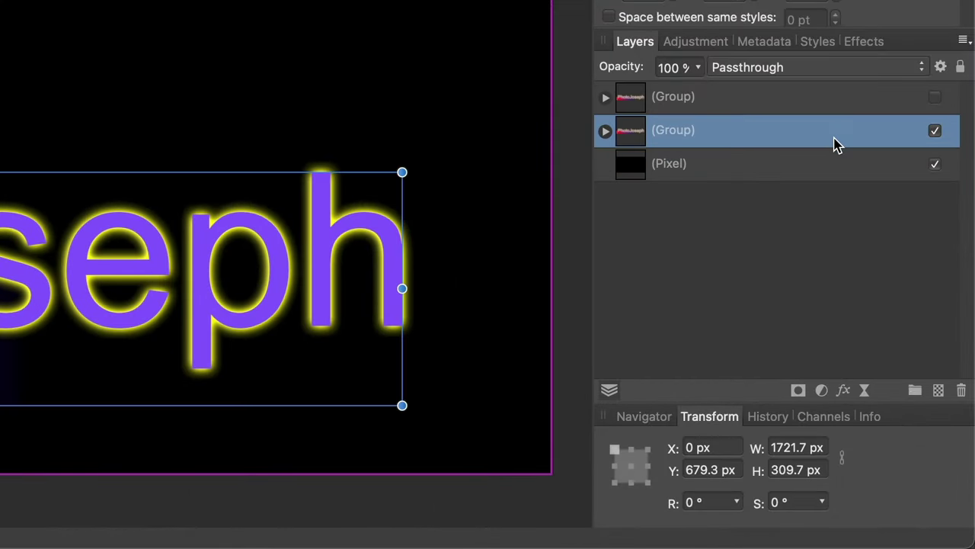
{"action": "right_click", "coordinate": [831, 144]}
{"action": "left_click", "coordinate": [826, 409]}
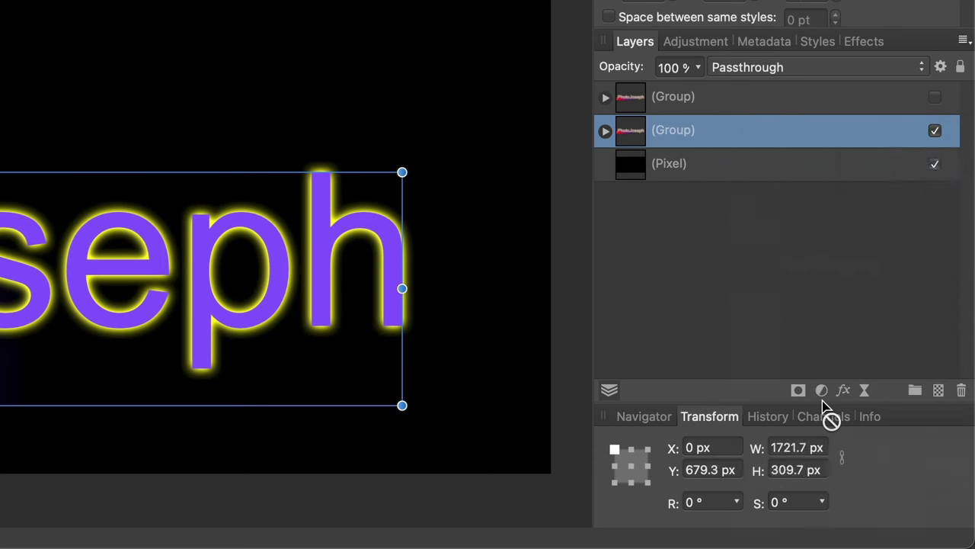
Make the upper title group visible and create a pixel selection from that group layer
{"action": "left_click", "coordinate": [739, 104]}
{"action": "left_click", "coordinate": [935, 97]}
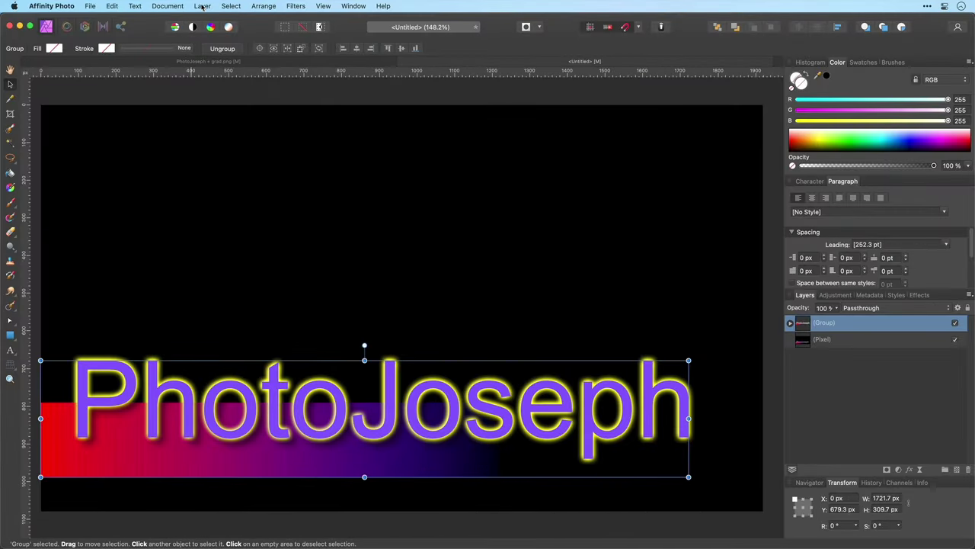
{"action": "left_click", "coordinate": [230, 5]}
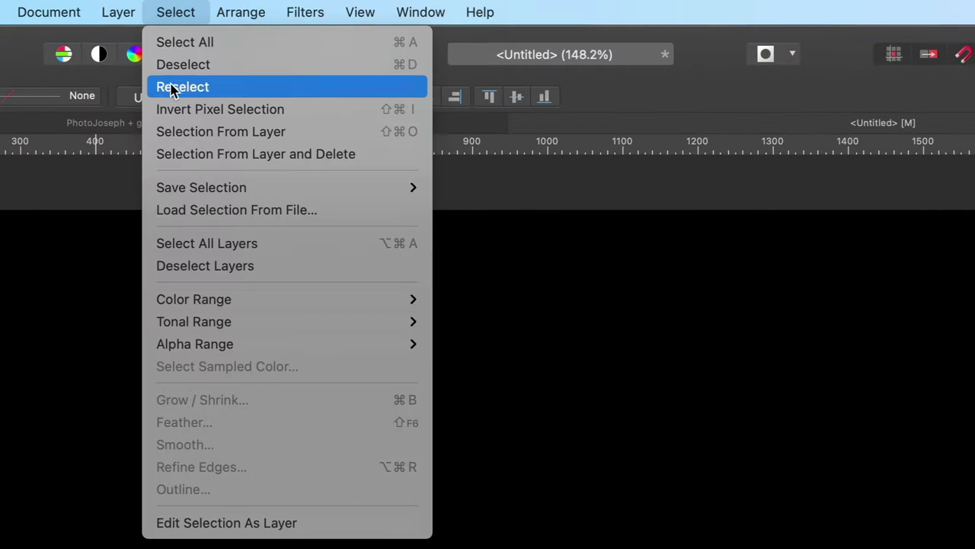
{"action": "left_click", "coordinate": [176, 131]}
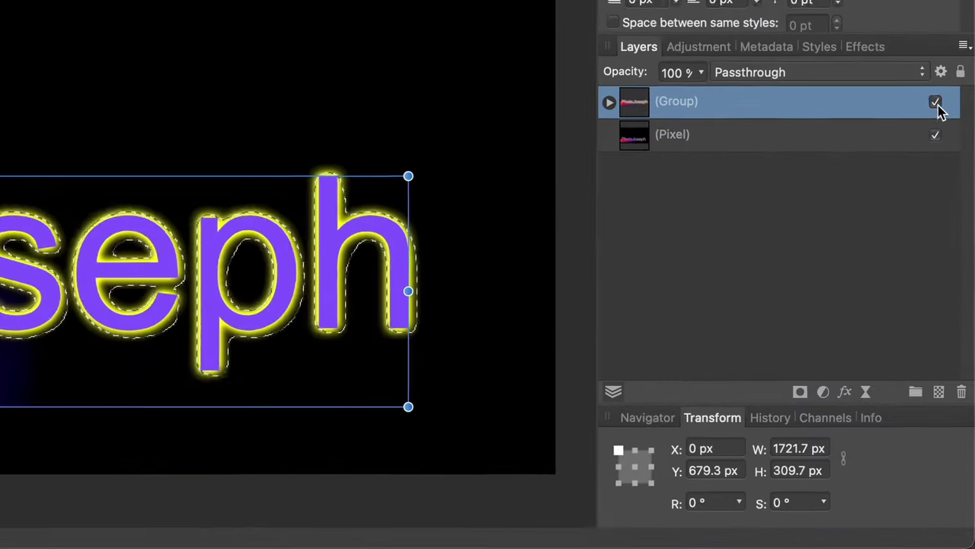
Hide the upper group, then mask the merged pixel layer with the selection and deselect
{"action": "left_click", "coordinate": [955, 322]}
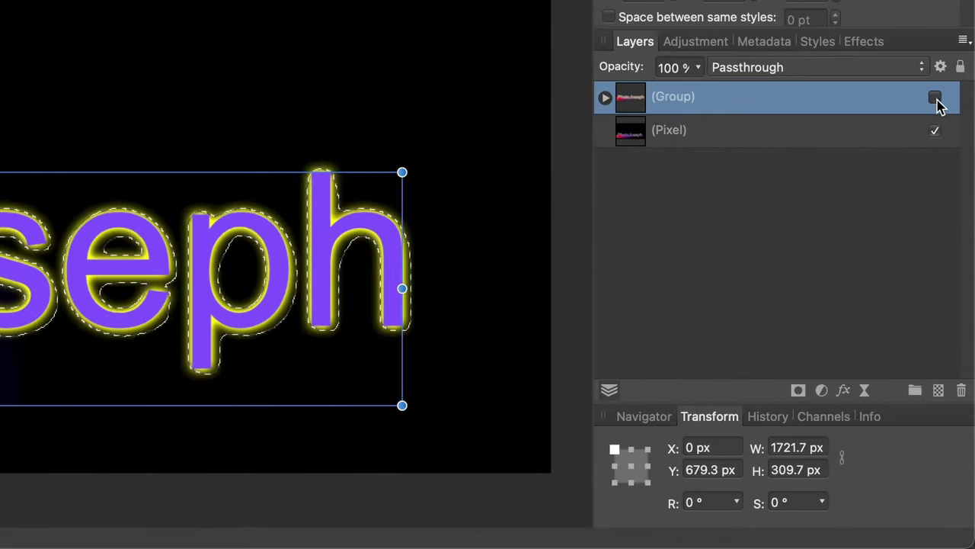
{"action": "left_click", "coordinate": [837, 133]}
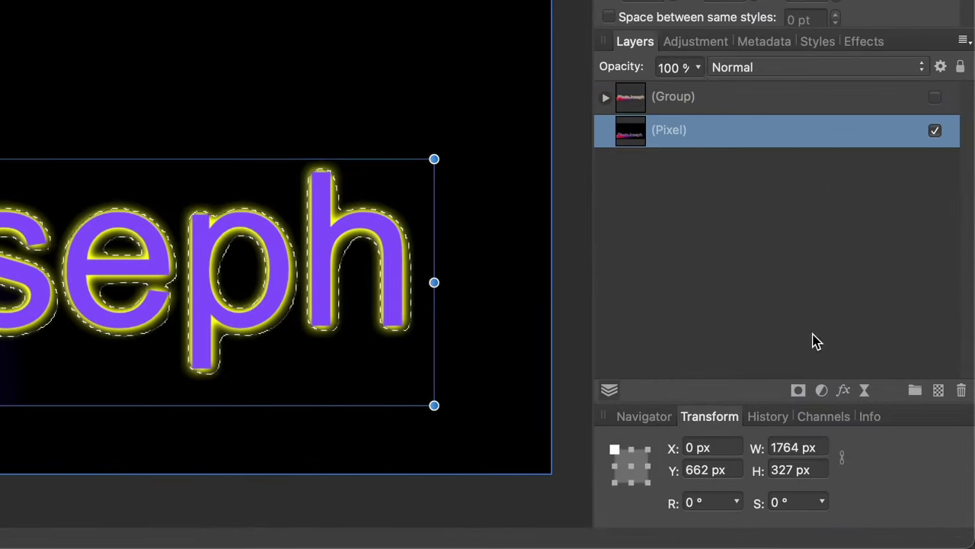
{"action": "left_click", "coordinate": [798, 392]}
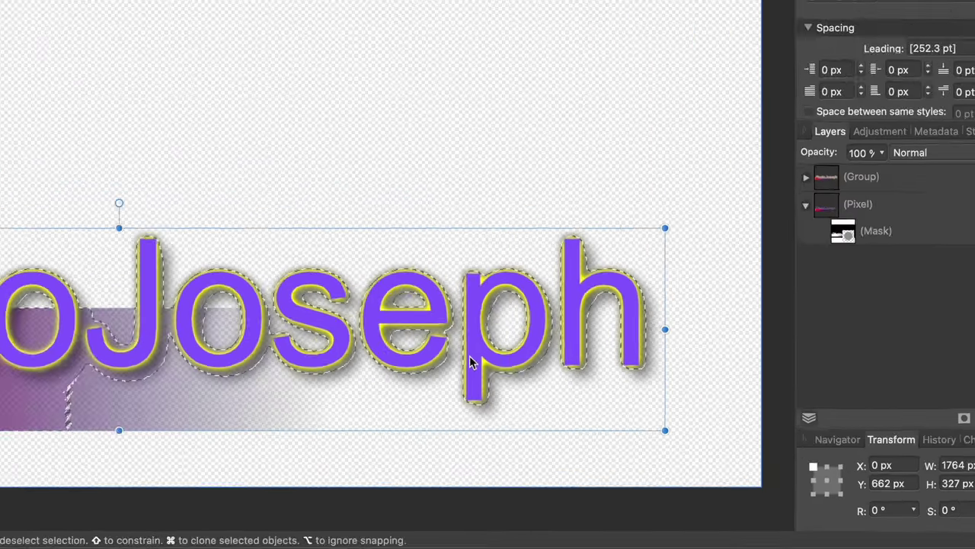
{"action": "key", "text": "super+d"}
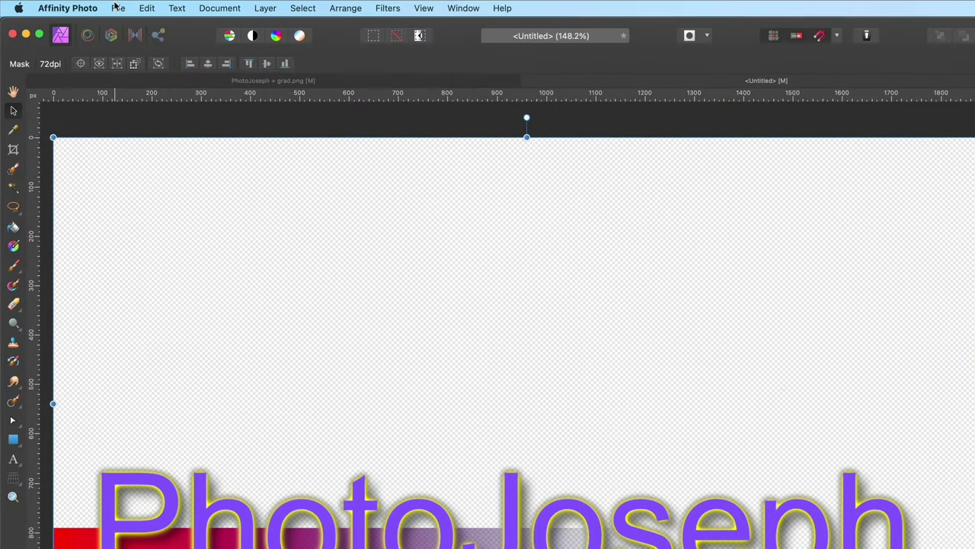
Export the whole document as a 1920 × 1080 px PNG named fancy.png in the ATEM Files folder
{"action": "left_click", "coordinate": [118, 8]}
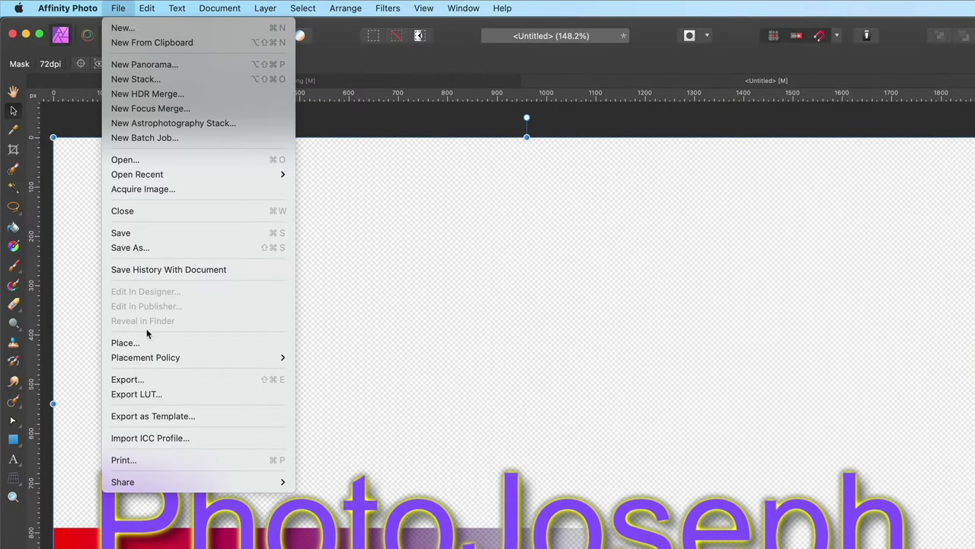
{"action": "left_click", "coordinate": [146, 380]}
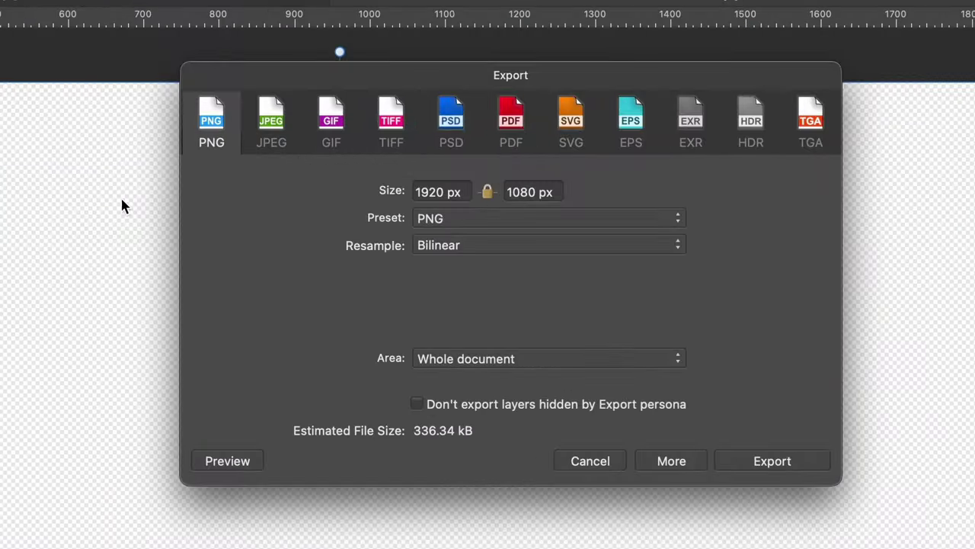
{"action": "left_click", "coordinate": [785, 466]}
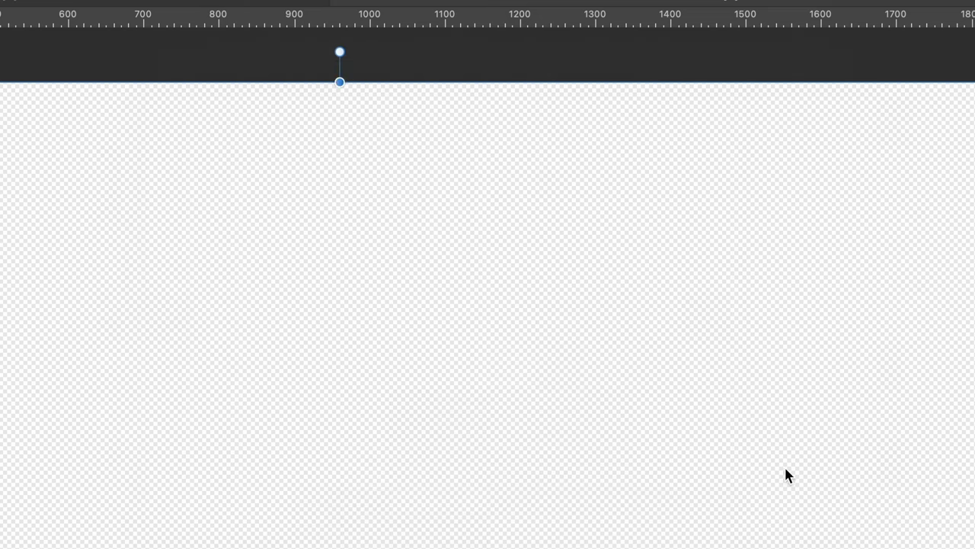
{"action": "type", "text": "fancy"}
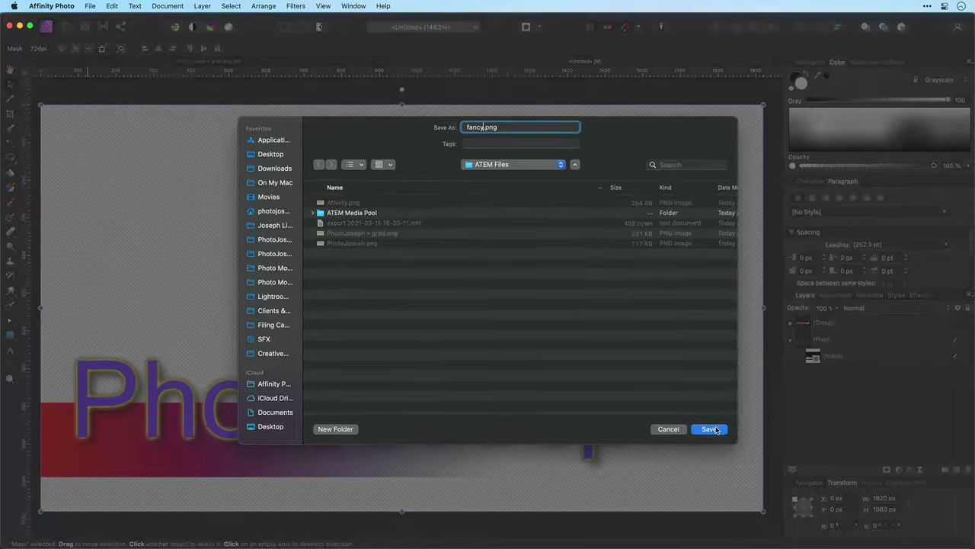
{"action": "left_click", "coordinate": [712, 427]}
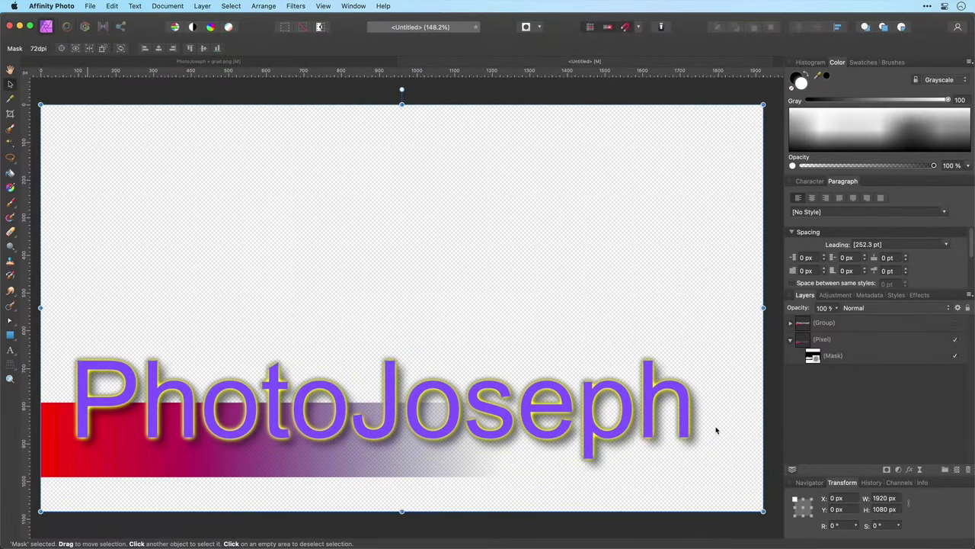
Switch to ATEM Software Control, load fancy.png into still slot 5 and assign it to Media Player 1
{"action": "key", "text": "super+Tab"}
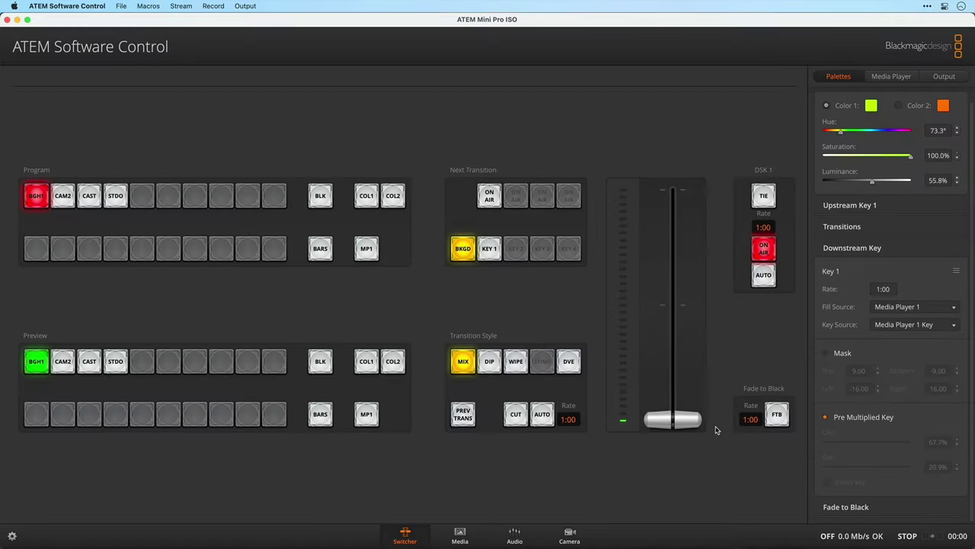
{"action": "left_click", "coordinate": [459, 533]}
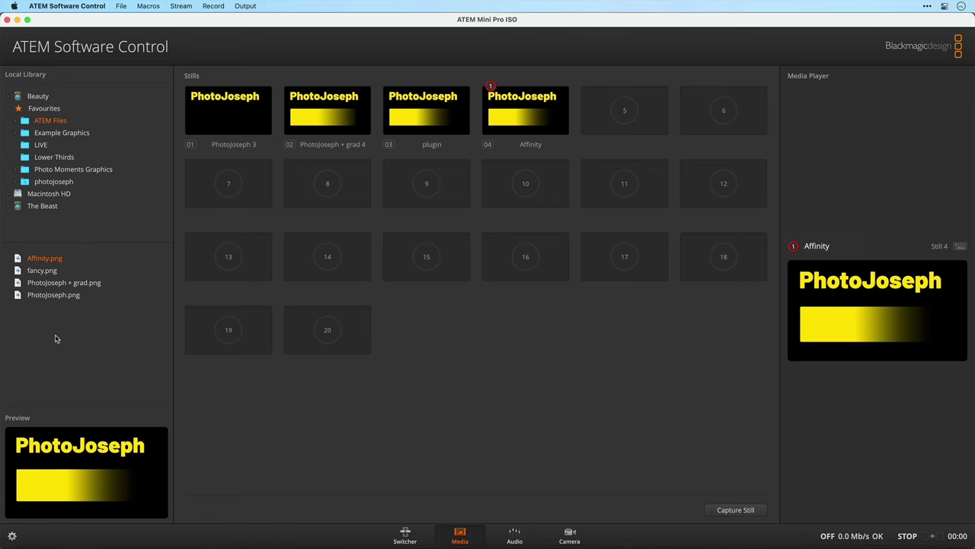
{"action": "left_click_drag", "start_coordinate": [35, 272], "coordinate": [789, 312]}
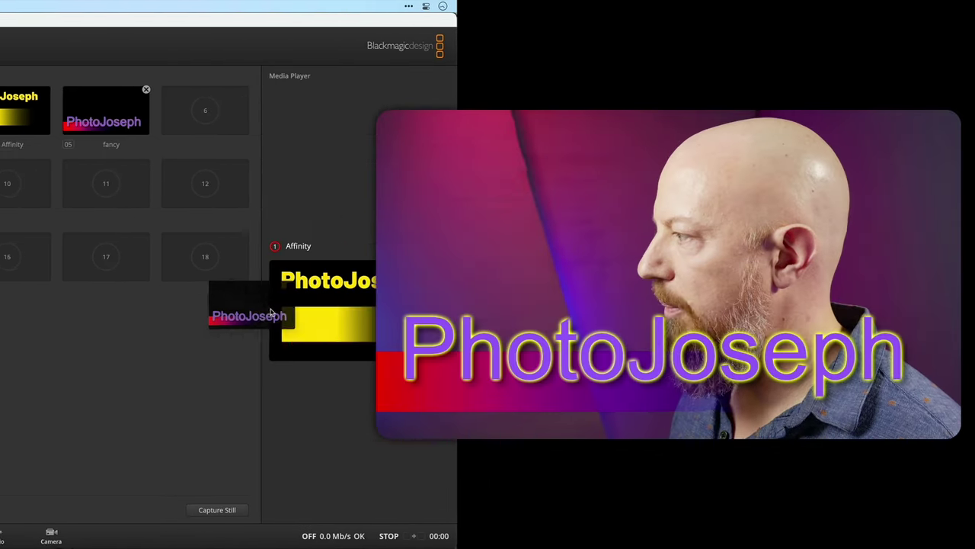
{"action": "left_click_drag", "start_coordinate": [271, 312], "coordinate": [272, 318]}
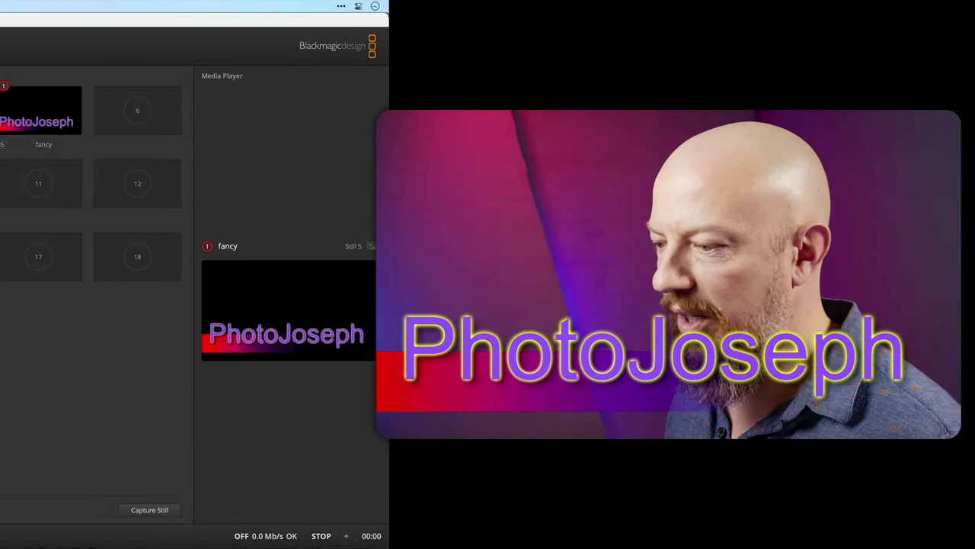
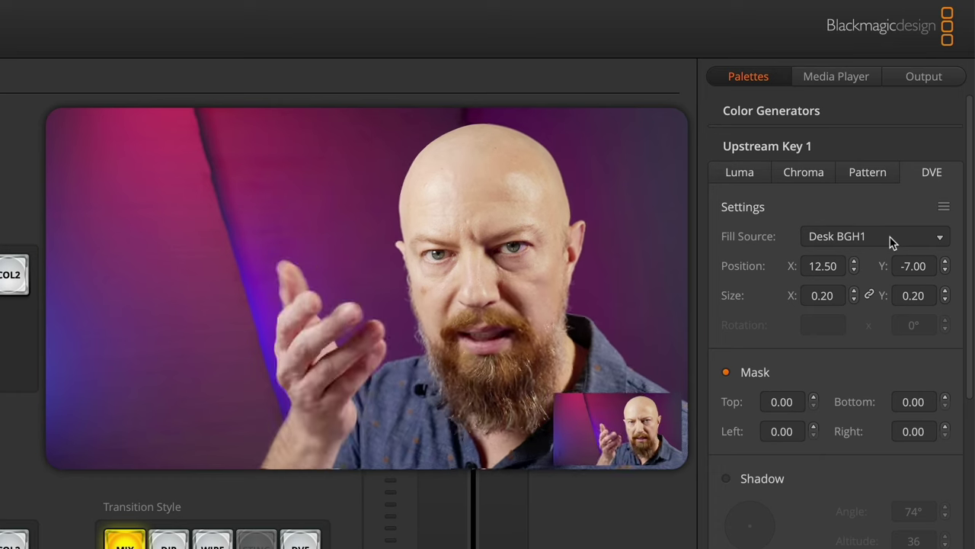
Try Cast as the fill source of Upstream Key 1's DVE, then return it to Desk BGH1
{"action": "left_click", "coordinate": [892, 242]}
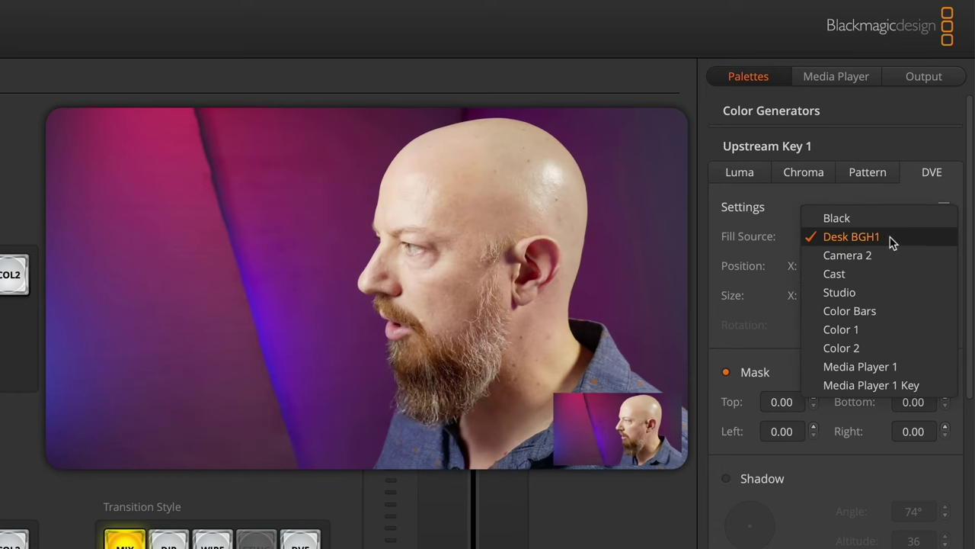
{"action": "left_click", "coordinate": [877, 276]}
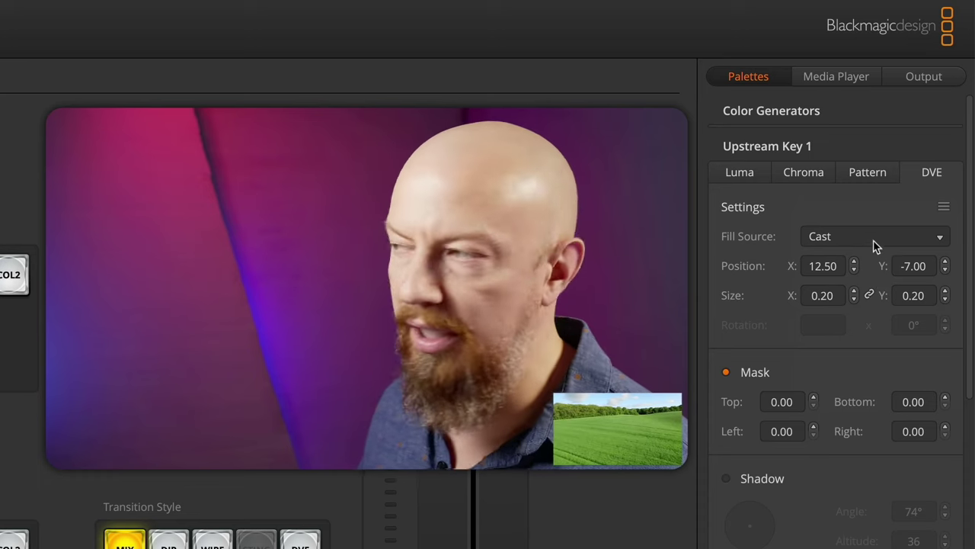
{"action": "left_click", "coordinate": [876, 245]}
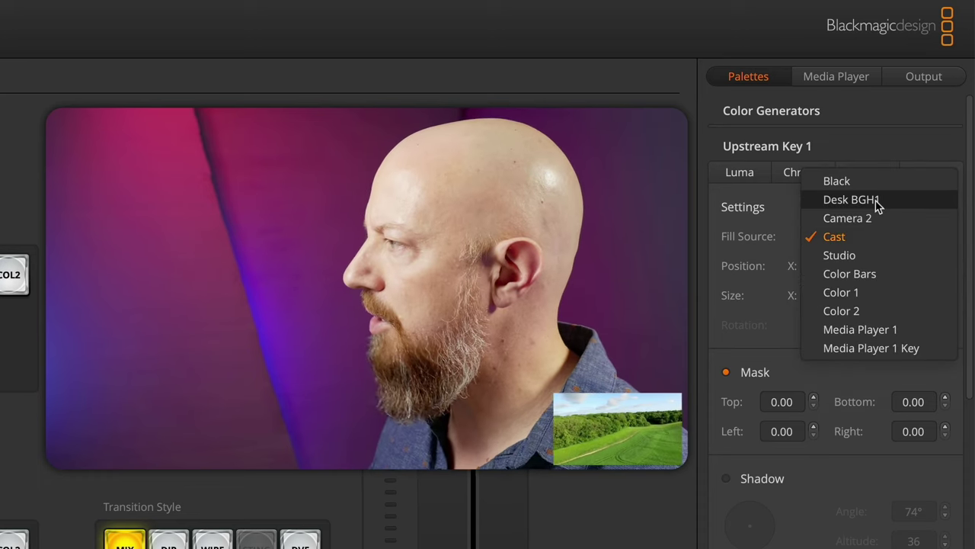
{"action": "left_click", "coordinate": [876, 200]}
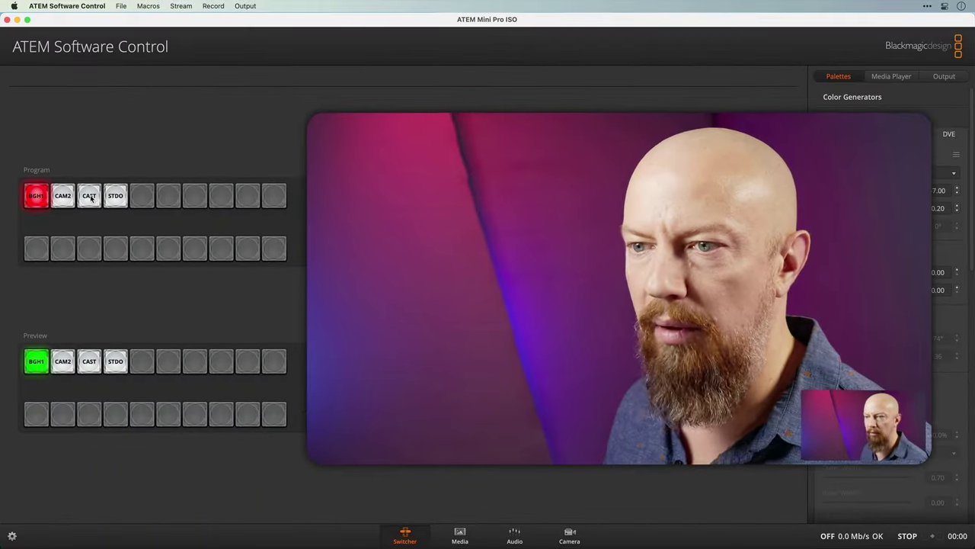
Put the Cast source on program and reset all DVE settings of Upstream Key 1
{"action": "left_click", "coordinate": [89, 196]}
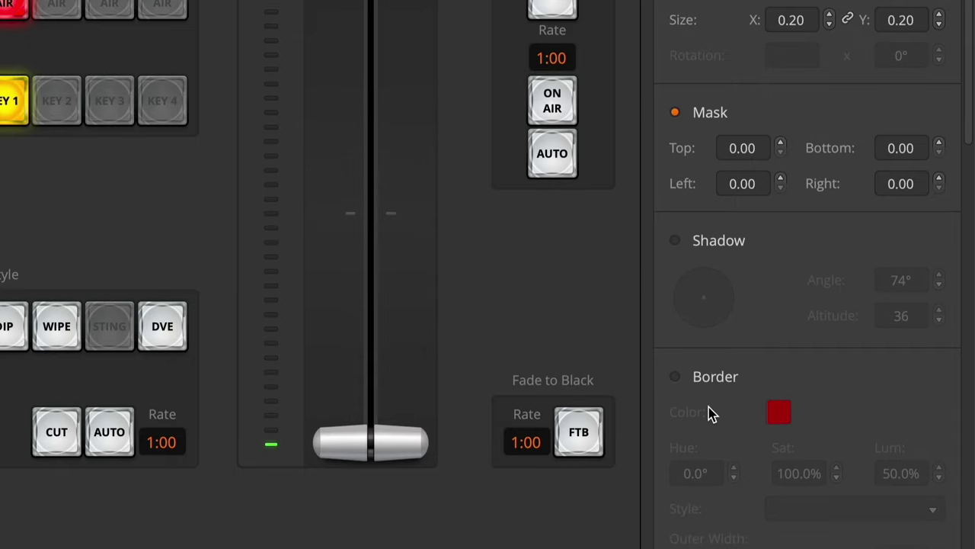
{"action": "scroll", "coordinate": [708, 414], "scroll_direction": "down", "scroll_amount": 10}
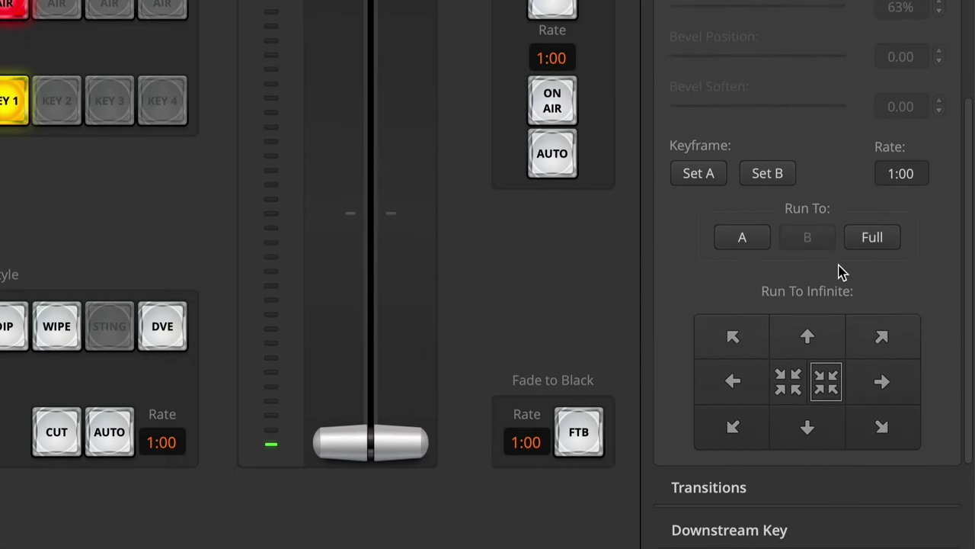
{"action": "scroll", "coordinate": [764, 261], "scroll_direction": "up", "scroll_amount": 10}
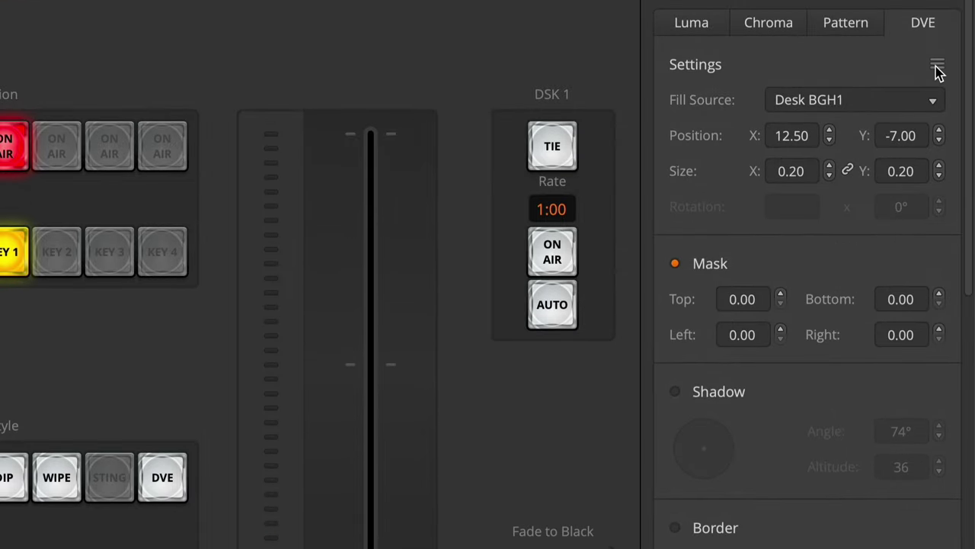
{"action": "left_click", "coordinate": [937, 67]}
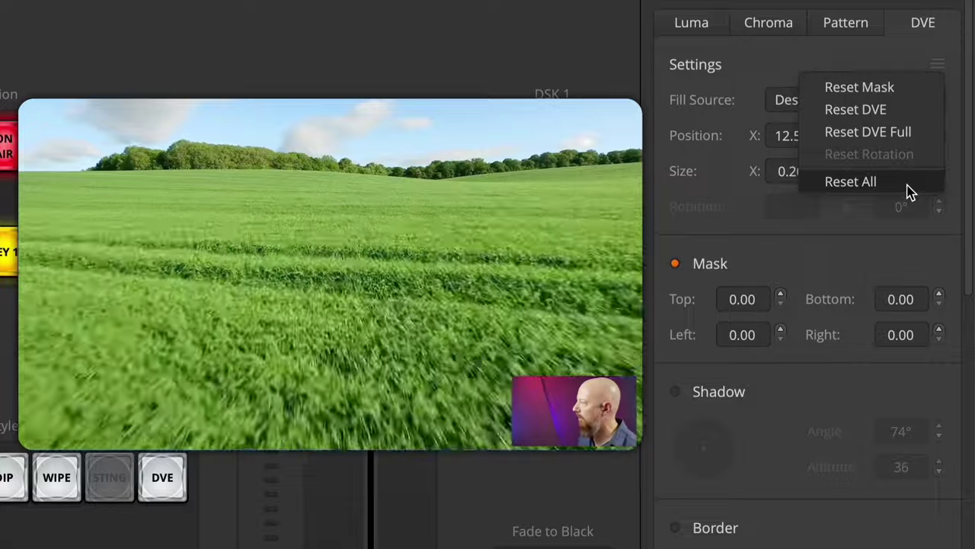
{"action": "left_click", "coordinate": [851, 181]}
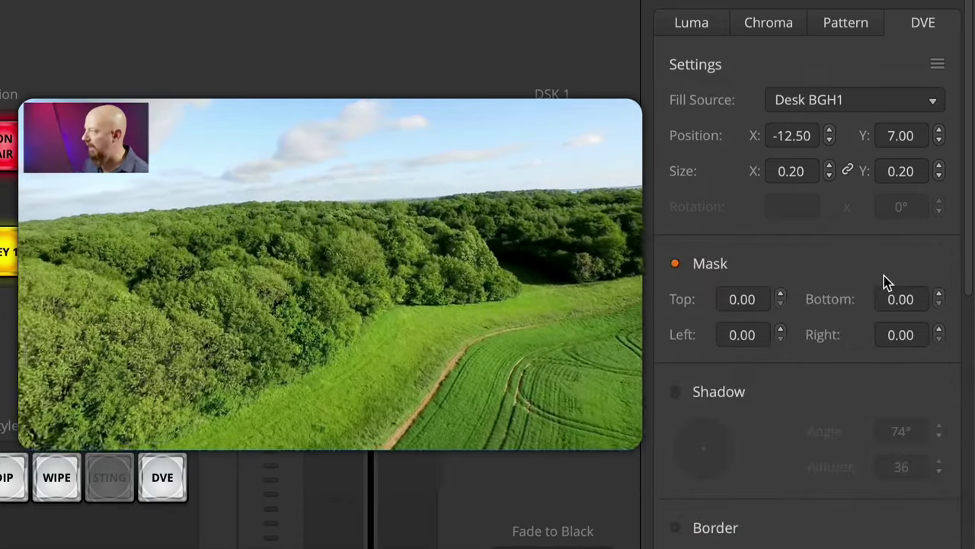
{"action": "left_click", "coordinate": [938, 65]}
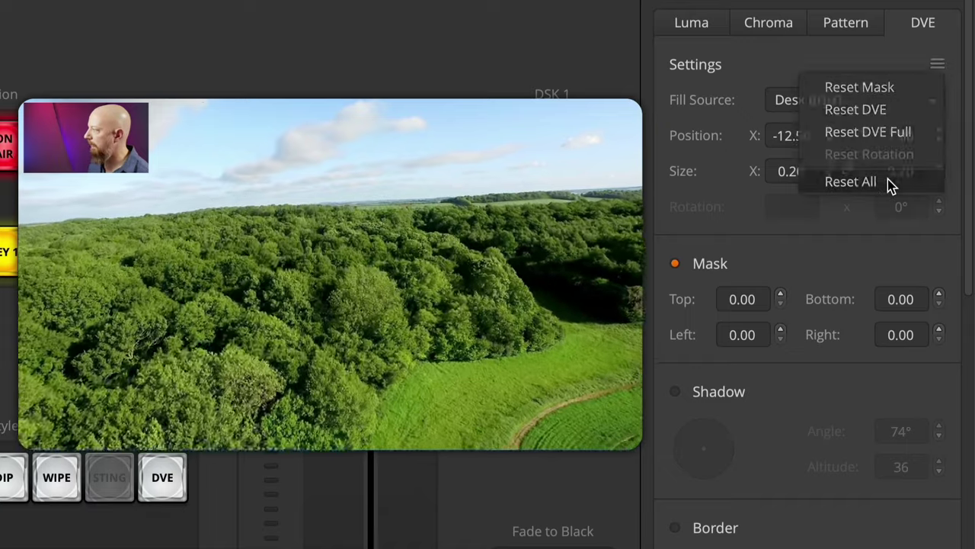
{"action": "left_click", "coordinate": [888, 181]}
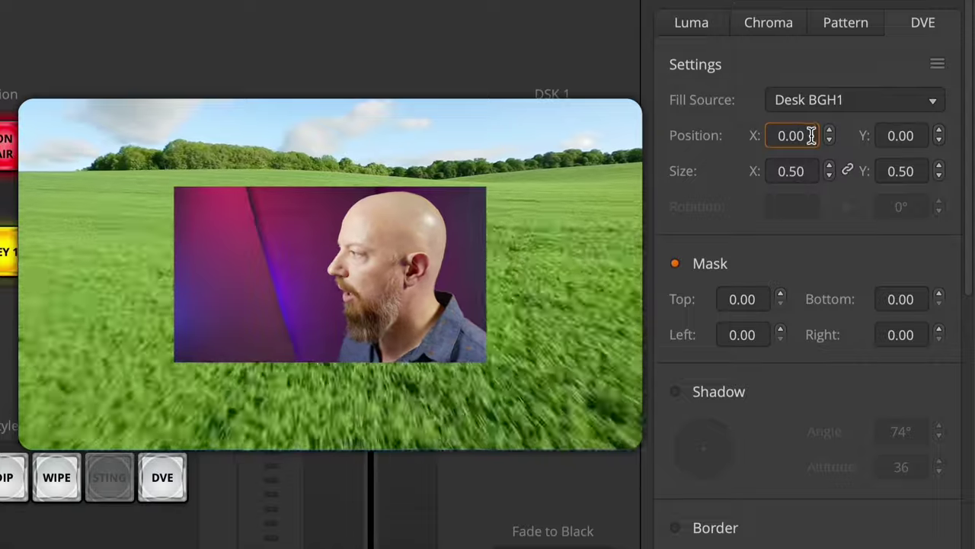
Set the DVE key's X position to 3.00 and its linked X and Y size to 0.47
{"action": "left_click", "coordinate": [830, 143]}
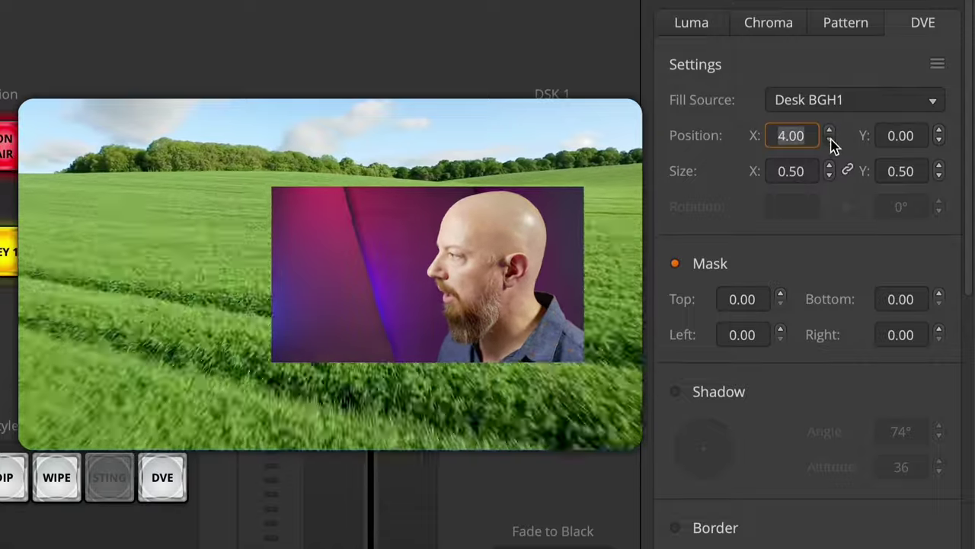
{"action": "left_click", "coordinate": [830, 144]}
{"action": "left_click", "coordinate": [830, 144]}
{"action": "left_click", "coordinate": [830, 145]}
{"action": "left_click", "coordinate": [830, 145]}
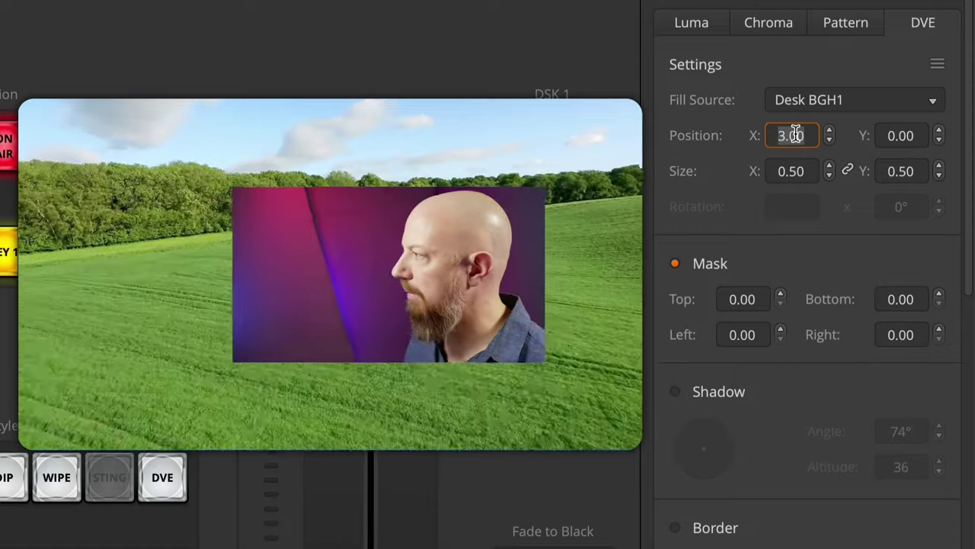
{"action": "left_click", "coordinate": [794, 172]}
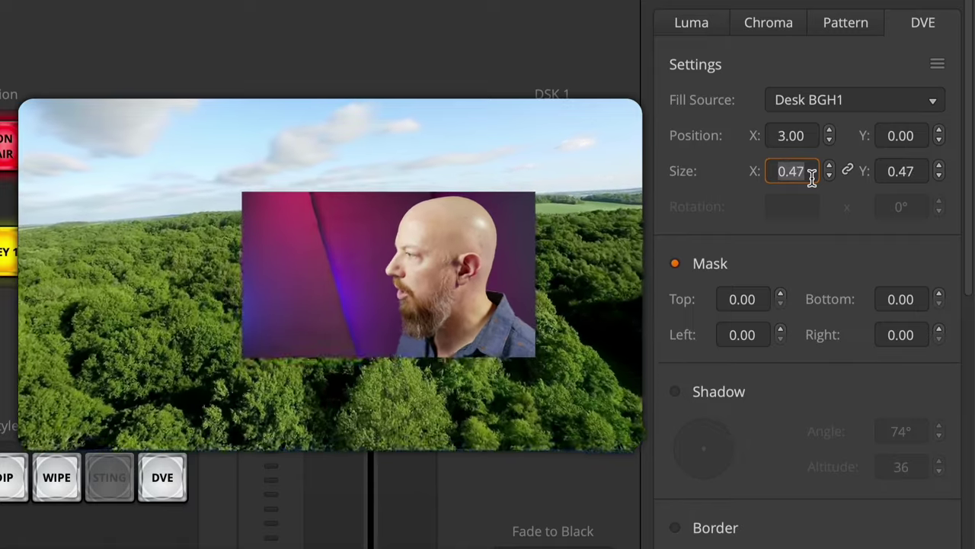
Unlink the DVE key's X and Y sizes and stretch its Y size to 1.03
{"action": "left_click", "coordinate": [849, 172]}
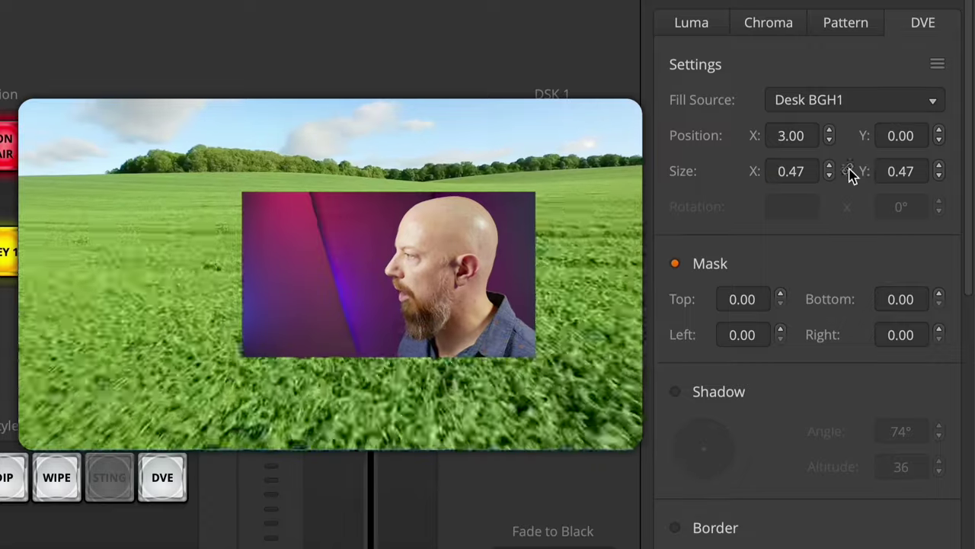
{"action": "left_click", "coordinate": [903, 176]}
{"action": "key", "text": "Up"}
{"action": "key", "text": "Up"}
{"action": "key", "text": "Up"}
{"action": "key", "text": "Up"}
{"action": "key", "text": "Up"}
{"action": "key", "text": "Up"}
{"action": "key", "text": "Up"}
{"action": "key", "text": "Up"}
{"action": "key", "text": "Up"}
{"action": "key", "text": "Up"}
{"action": "key", "text": "Up"}
{"action": "key", "text": "Up"}
{"action": "key", "text": "Up"}
{"action": "key", "text": "Up"}
{"action": "key", "text": "Up"}
{"action": "key", "text": "Up"}
{"action": "key", "text": "Up"}
{"action": "key", "text": "Up"}
{"action": "key", "text": "Up"}
{"action": "key", "text": "Up"}
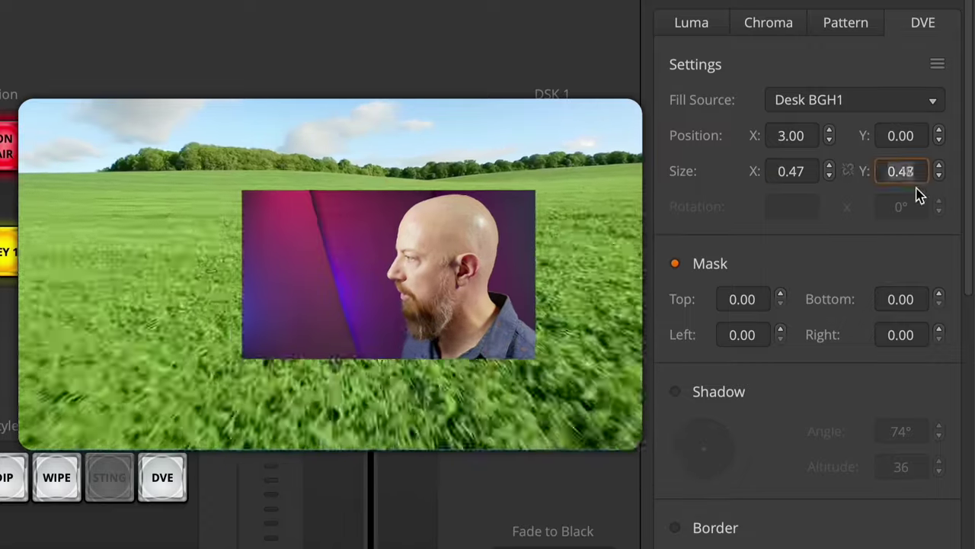
{"action": "key", "text": "Up"}
{"action": "key", "text": "Up"}
{"action": "key", "text": "Up"}
{"action": "key", "text": "Up"}
{"action": "key", "text": "Up"}
{"action": "key", "text": "Up"}
{"action": "key", "text": "Up"}
{"action": "key", "text": "Up"}
{"action": "key", "text": "Up"}
{"action": "key", "text": "Up"}
{"action": "key", "text": "Up"}
{"action": "key", "text": "Up"}
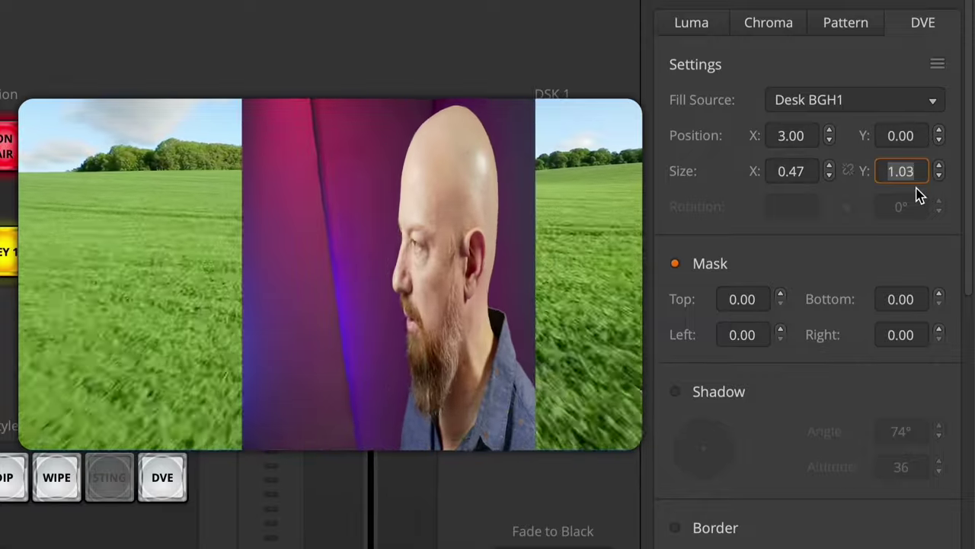
Reset all of Upstream Key 1's DVE settings to restore the default picture-in-picture size and position
{"action": "left_click", "coordinate": [938, 64]}
{"action": "left_click", "coordinate": [850, 181]}
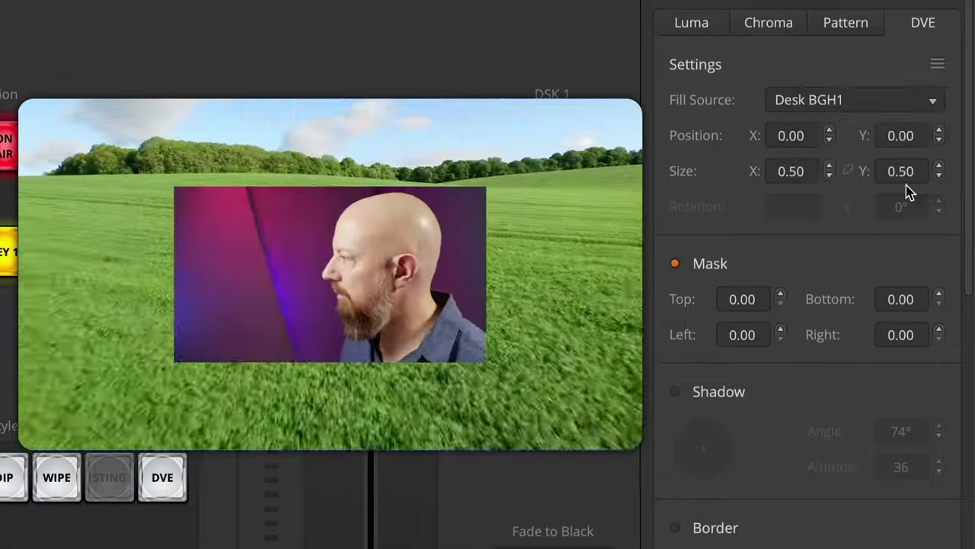
Set the DVE key's linked X and Y size to 1.00 to fill the frame
{"action": "double_click", "coordinate": [775, 171]}
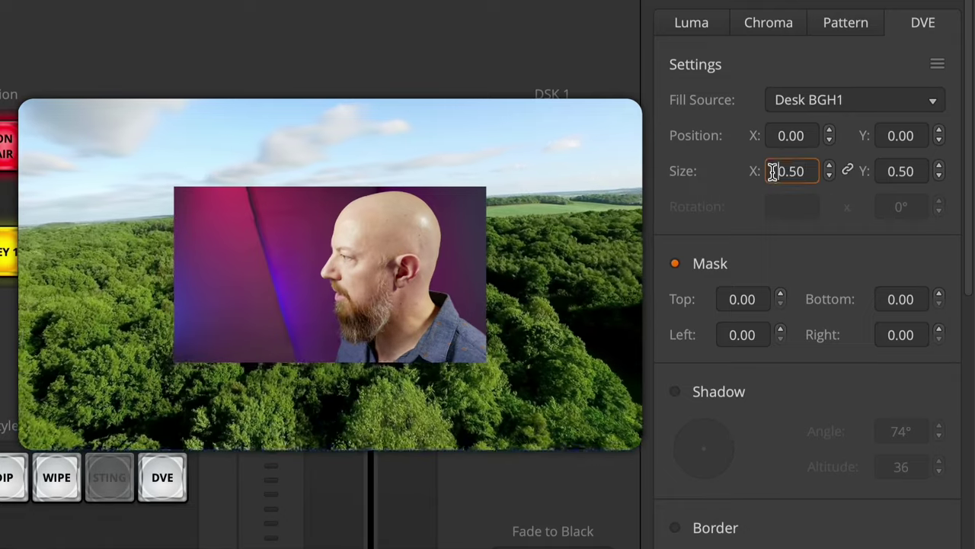
{"action": "type", "text": "1"}
{"action": "key", "text": "Return"}
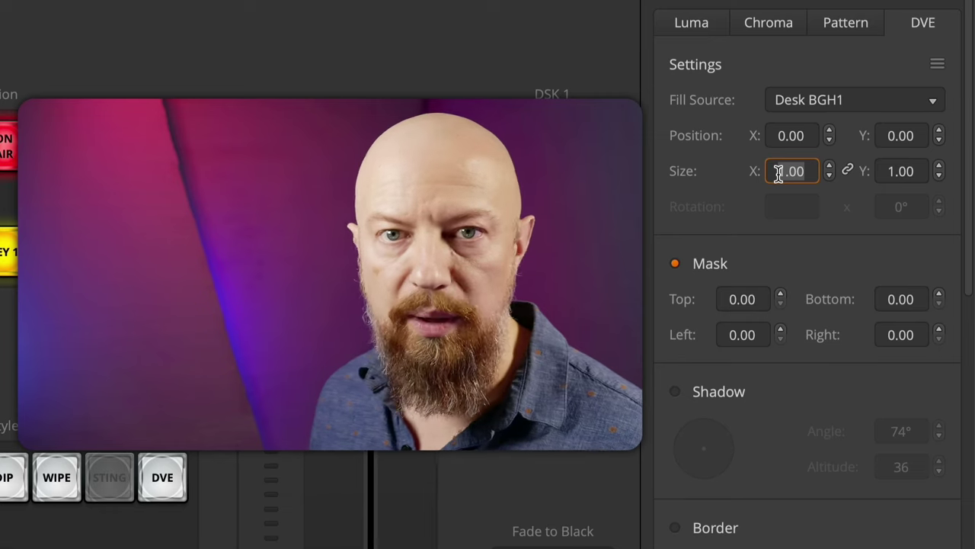
Enlarge the DVE key's linked X and Y size step by step to 4.08 to zoom into the fill source
{"action": "key", "text": "Up"}
{"action": "key", "text": "Up"}
{"action": "key", "text": "Up"}
{"action": "key", "text": "Up"}
{"action": "key", "text": "Up"}
{"action": "key", "text": "Up"}
{"action": "key", "text": "Up"}
{"action": "key", "text": "Up"}
{"action": "key", "text": "Up"}
{"action": "key", "text": "Up"}
{"action": "key", "text": "Up"}
{"action": "key", "text": "Up"}
{"action": "key", "text": "Up"}
{"action": "key", "text": "Up"}
{"action": "key", "text": "Up"}
{"action": "key", "text": "Up"}
{"action": "key", "text": "Up"}
{"action": "key", "text": "Up"}
{"action": "key", "text": "Up"}
{"action": "key", "text": "Up"}
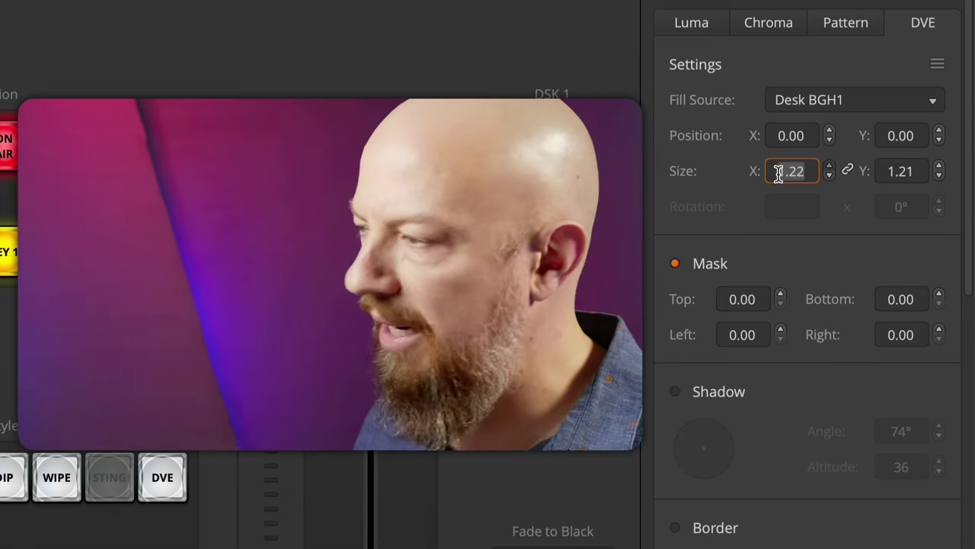
{"action": "key", "text": "Up"}
{"action": "key", "text": "Up"}
{"action": "key", "text": "Up"}
{"action": "key", "text": "Up"}
{"action": "key", "text": "Up"}
{"action": "key", "text": "Up"}
{"action": "key", "text": "Up"}
{"action": "key", "text": "Up"}
{"action": "key", "text": "Up"}
{"action": "key", "text": "Up"}
{"action": "key", "text": "Up"}
{"action": "key", "text": "Up"}
{"action": "key", "text": "Up"}
{"action": "key", "text": "Up"}
{"action": "key", "text": "Up"}
{"action": "key", "text": "Up"}
{"action": "key", "text": "Up"}
{"action": "key", "text": "Up"}
{"action": "key", "text": "Up"}
{"action": "key", "text": "Up"}
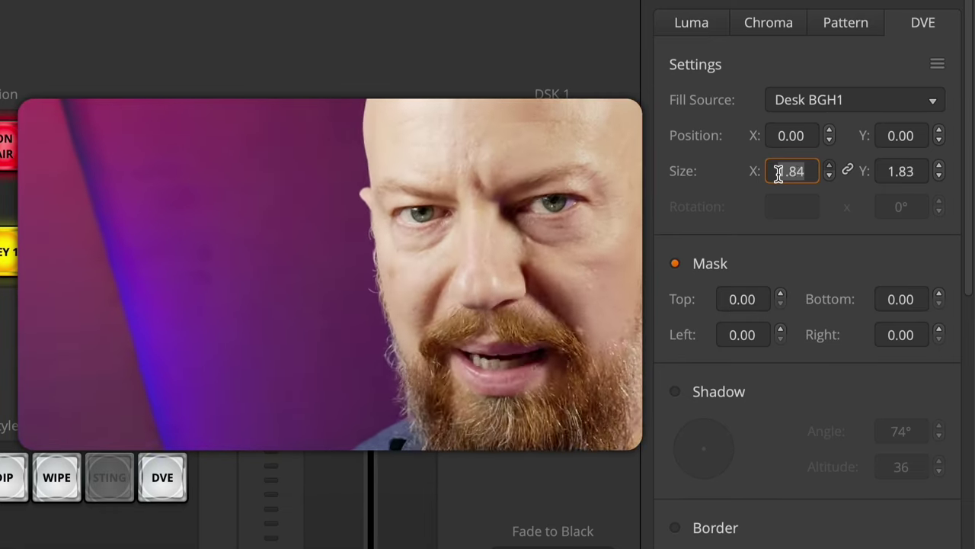
{"action": "key", "text": "Up"}
{"action": "key", "text": "Up"}
{"action": "key", "text": "Up"}
{"action": "key", "text": "Up"}
{"action": "key", "text": "Up"}
{"action": "key", "text": "Up"}
{"action": "key", "text": "Up"}
{"action": "key", "text": "Up"}
{"action": "key", "text": "Up"}
{"action": "key", "text": "Up"}
{"action": "key", "text": "Up"}
{"action": "key", "text": "Up"}
{"action": "key", "text": "Up"}
{"action": "key", "text": "Up"}
{"action": "key", "text": "Up"}
{"action": "key", "text": "Up"}
{"action": "key", "text": "Up"}
{"action": "key", "text": "Up"}
{"action": "key", "text": "Up"}
{"action": "key", "text": "Up"}
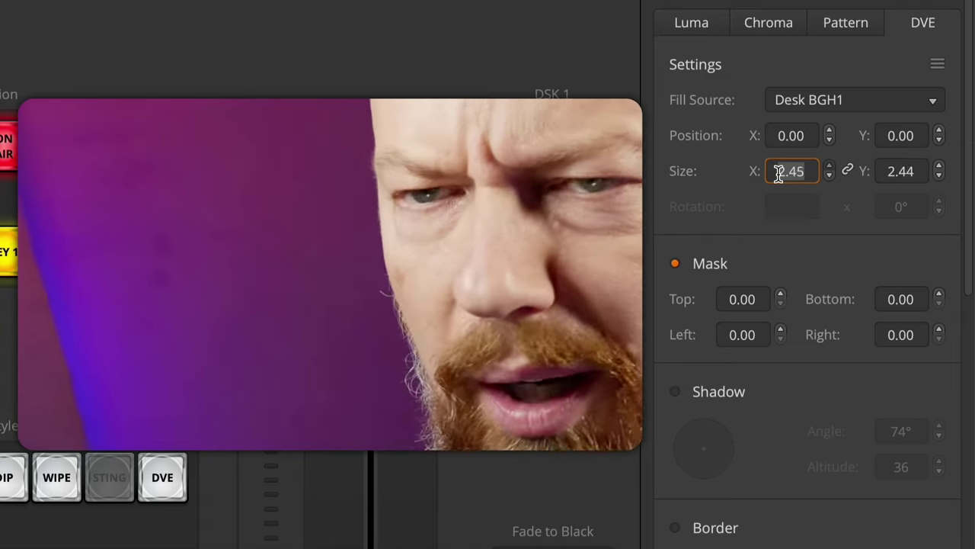
{"action": "key", "text": "Up"}
{"action": "key", "text": "Up"}
{"action": "key", "text": "Up"}
{"action": "key", "text": "Up"}
{"action": "key", "text": "Up"}
{"action": "key", "text": "Up"}
{"action": "key", "text": "Up"}
{"action": "key", "text": "Up"}
{"action": "key", "text": "Up"}
{"action": "key", "text": "Up"}
{"action": "key", "text": "Up"}
{"action": "key", "text": "Up"}
{"action": "key", "text": "Up"}
{"action": "key", "text": "Up"}
{"action": "key", "text": "Up"}
{"action": "key", "text": "Up"}
{"action": "key", "text": "Up"}
{"action": "key", "text": "Up"}
{"action": "key", "text": "Up"}
{"action": "key", "text": "Up"}
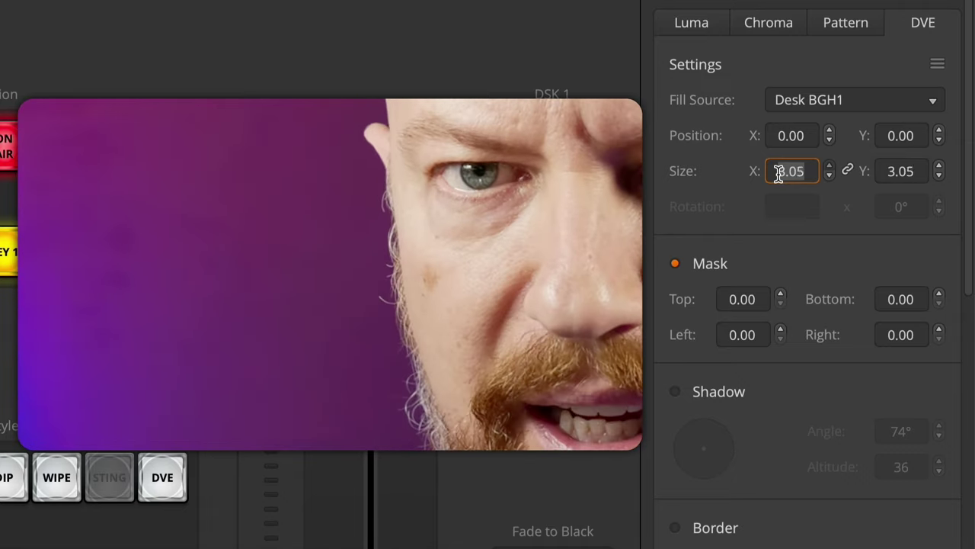
{"action": "key", "text": "Up"}
{"action": "key", "text": "Up"}
{"action": "key", "text": "Up"}
{"action": "key", "text": "Up"}
{"action": "key", "text": "Up"}
{"action": "key", "text": "Up"}
{"action": "key", "text": "Up"}
{"action": "key", "text": "Up"}
{"action": "key", "text": "Up"}
{"action": "key", "text": "Up"}
{"action": "key", "text": "Up"}
{"action": "key", "text": "Up"}
{"action": "key", "text": "Up"}
{"action": "key", "text": "Up"}
{"action": "key", "text": "Up"}
{"action": "key", "text": "Up"}
{"action": "key", "text": "Up"}
{"action": "key", "text": "Up"}
{"action": "key", "text": "Up"}
{"action": "key", "text": "Up"}
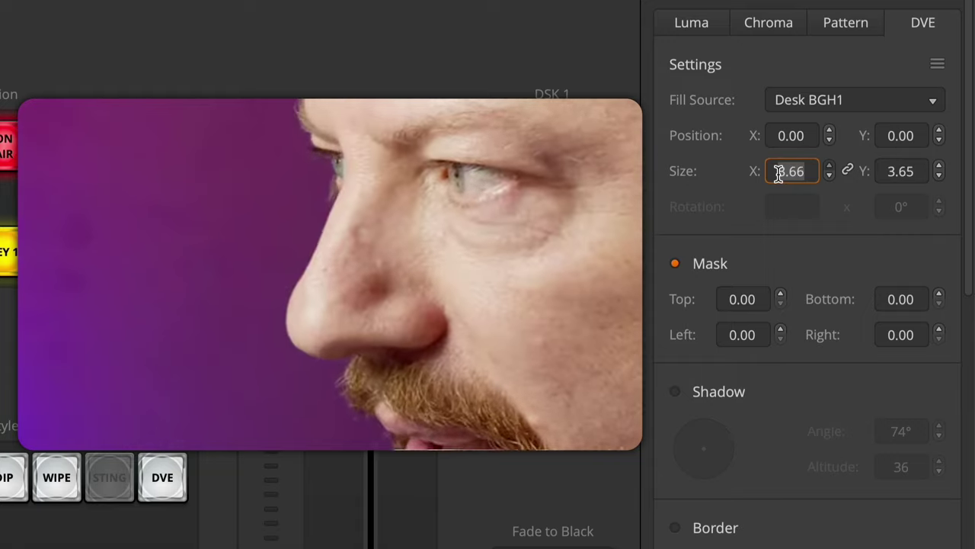
{"action": "key", "text": "Up"}
{"action": "key", "text": "Up"}
{"action": "key", "text": "Up"}
{"action": "key", "text": "Up"}
{"action": "key", "text": "Up"}
{"action": "key", "text": "Up"}
{"action": "key", "text": "Up"}
{"action": "key", "text": "Up"}
{"action": "key", "text": "Up"}
{"action": "key", "text": "Up"}
{"action": "key", "text": "Up"}
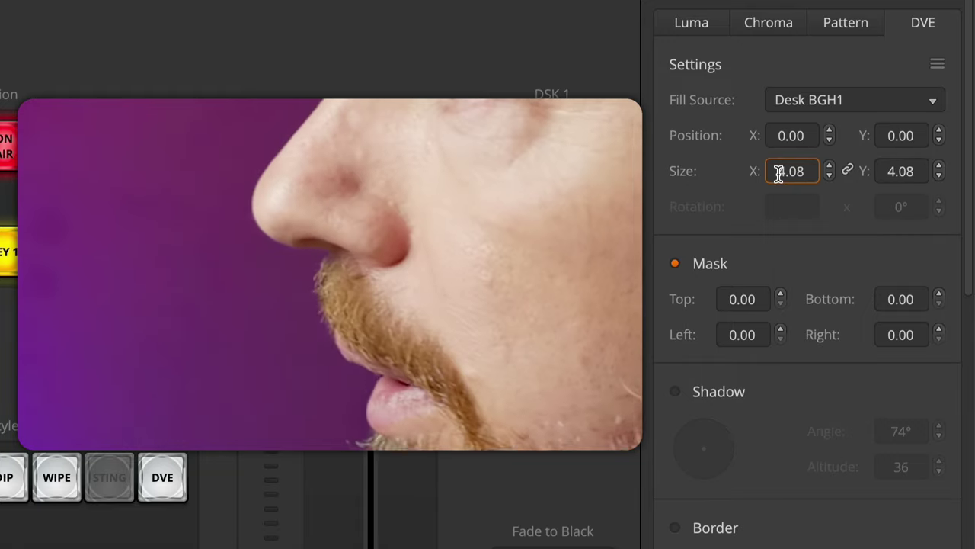
Reset the DVE settings to return the enlarged key to its default picture-in-picture size
{"action": "left_click", "coordinate": [937, 65]}
{"action": "left_click", "coordinate": [915, 183]}
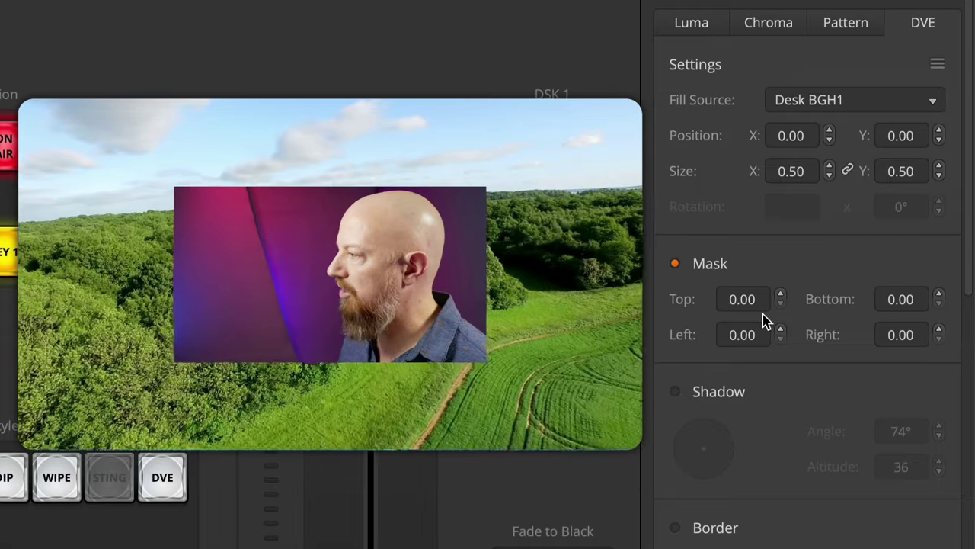
Crop the picture-in-picture with the DVE mask, setting Top to 1.42 and Left to 5.00
{"action": "left_click", "coordinate": [754, 300]}
{"action": "key", "text": "Up"}
{"action": "key", "text": "Up"}
{"action": "key", "text": "Up"}
{"action": "key", "text": "Up"}
{"action": "key", "text": "Up"}
{"action": "key", "text": "Up"}
{"action": "key", "text": "Up"}
{"action": "key", "text": "Up"}
{"action": "key", "text": "Up"}
{"action": "key", "text": "Up"}
{"action": "key", "text": "Up"}
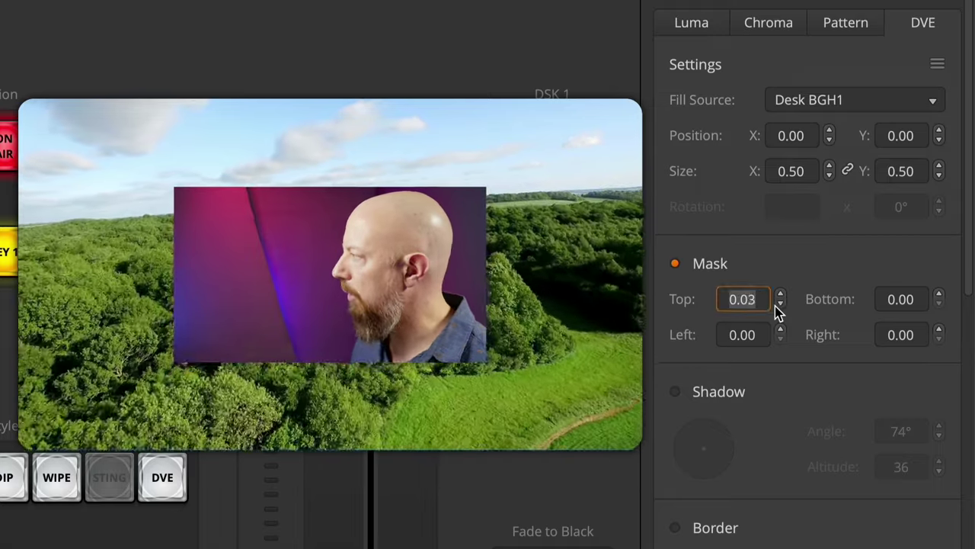
{"action": "key", "text": "Up"}
{"action": "key", "text": "Up"}
{"action": "key", "text": "Up"}
{"action": "key", "text": "Up"}
{"action": "key", "text": "Up"}
{"action": "key", "text": "Up"}
{"action": "key", "text": "Up"}
{"action": "key", "text": "Up"}
{"action": "key", "text": "Up"}
{"action": "key", "text": "Up"}
{"action": "key", "text": "Up"}
{"action": "key", "text": "Up"}
{"action": "key", "text": "Up"}
{"action": "key", "text": "Up"}
{"action": "key", "text": "Up"}
{"action": "key", "text": "Up"}
{"action": "key", "text": "Up"}
{"action": "key", "text": "Up"}
{"action": "key", "text": "Up"}
{"action": "key", "text": "Up"}
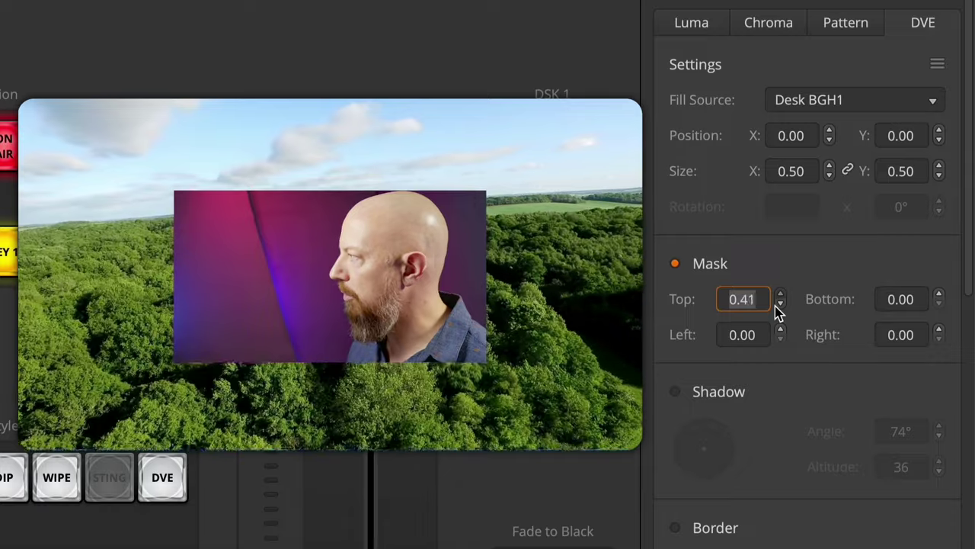
{"action": "scroll", "coordinate": [777, 306], "scroll_direction": "up", "scroll_amount": 3}
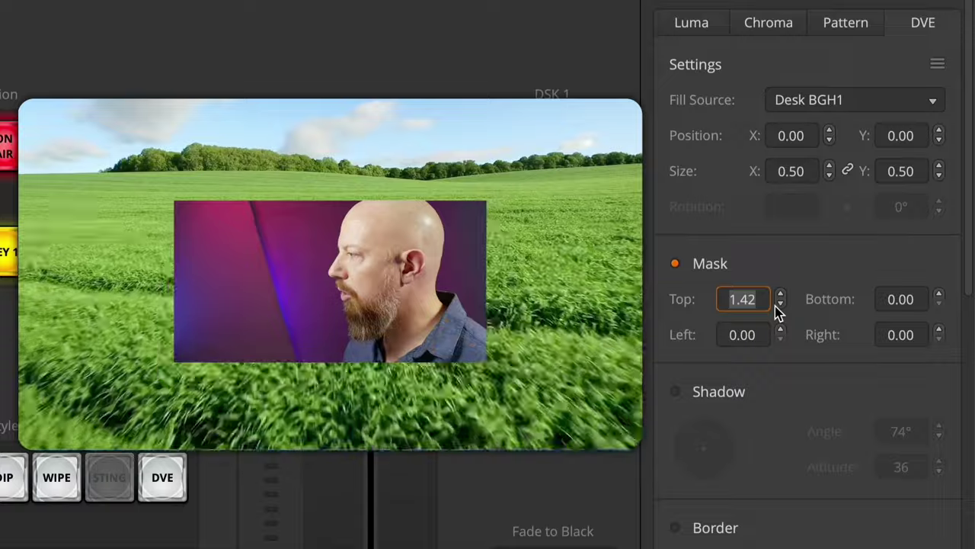
{"action": "left_click", "coordinate": [726, 336]}
{"action": "double_click", "coordinate": [741, 339]}
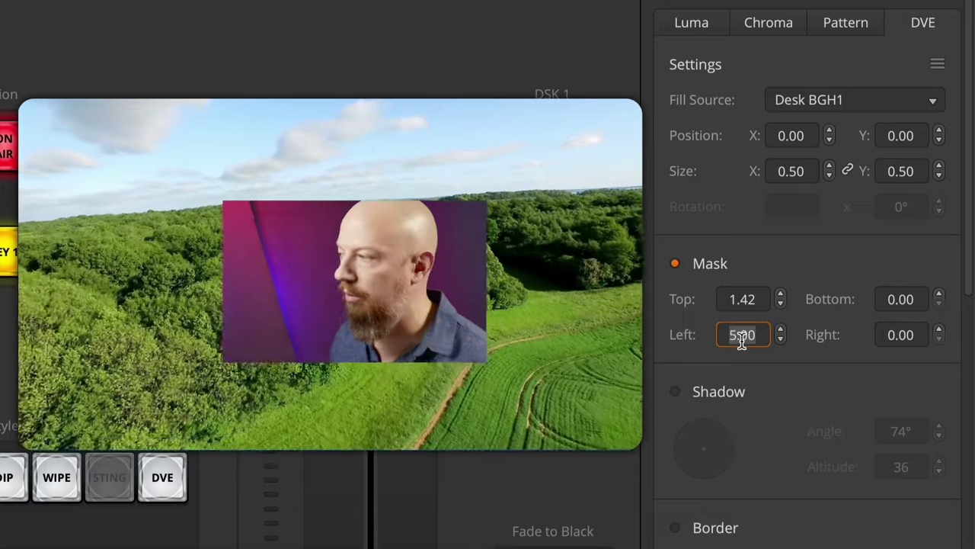
Enable the picture-in-picture's shadow, try a light angle of 86°, and settle on 73°
{"action": "left_click", "coordinate": [705, 401]}
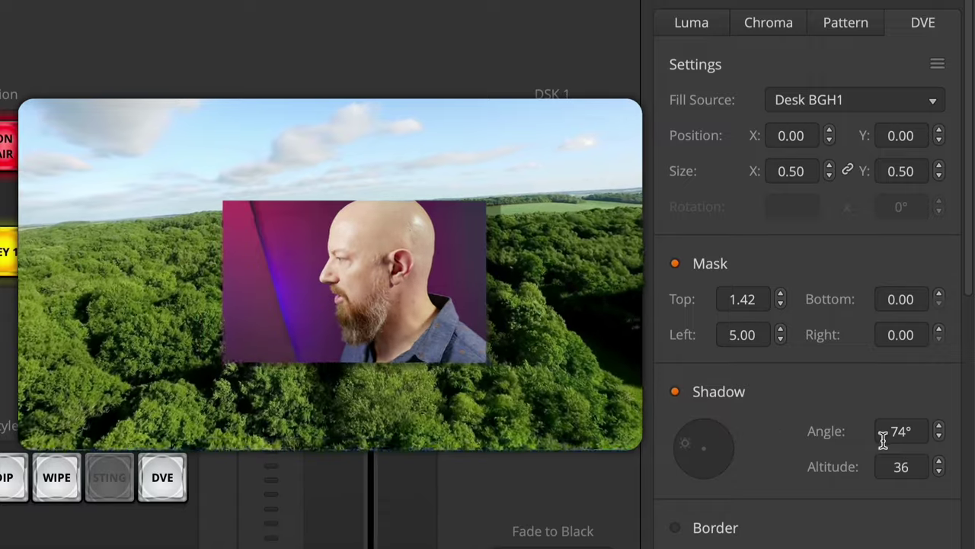
{"action": "left_click", "coordinate": [900, 432]}
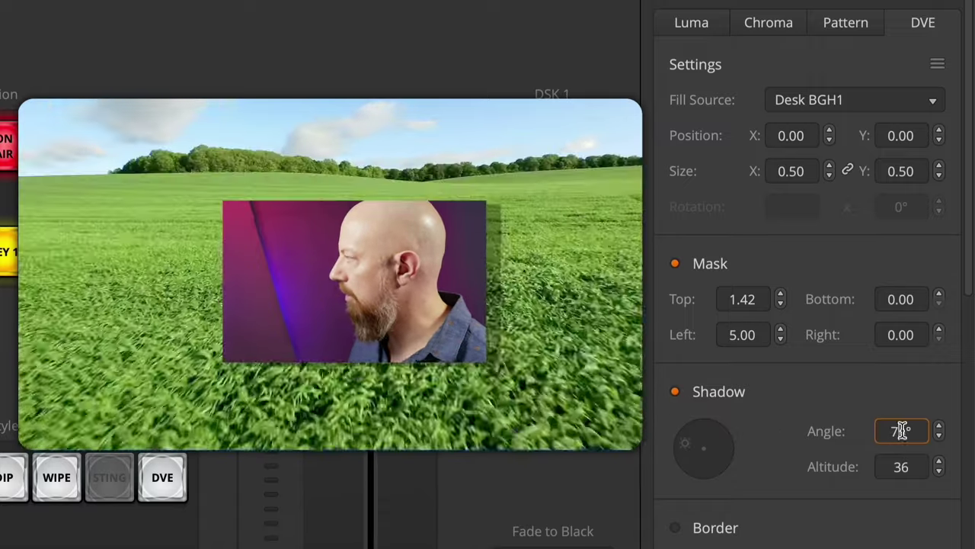
{"action": "scroll", "coordinate": [882, 440], "scroll_direction": "up", "scroll_amount": 1}
{"action": "scroll", "coordinate": [881, 440], "scroll_direction": "up", "scroll_amount": 4}
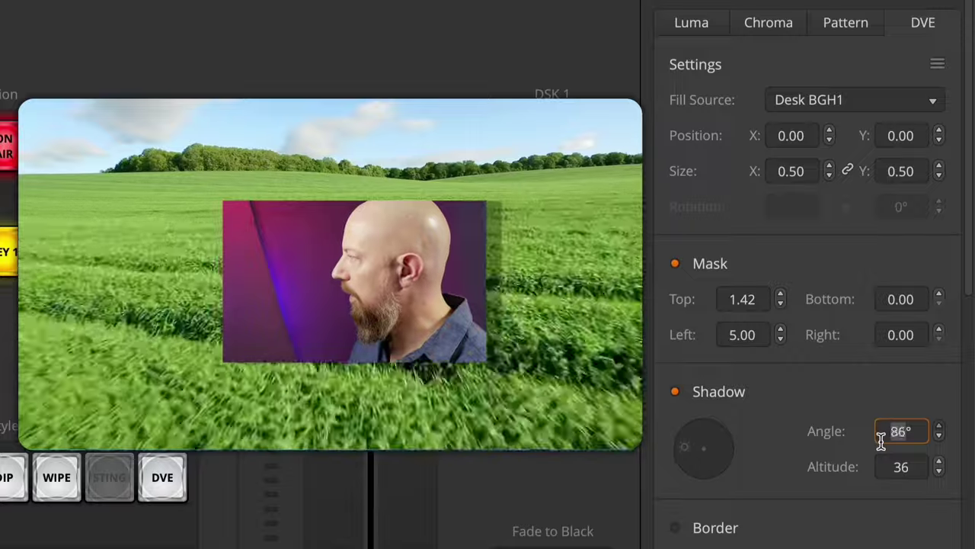
{"action": "scroll", "coordinate": [884, 450], "scroll_direction": "down", "scroll_amount": 5}
Adjust the shadow's light altitude up and down, setting it to 42
{"action": "left_click", "coordinate": [897, 466]}
{"action": "scroll", "coordinate": [888, 477], "scroll_direction": "up", "scroll_amount": 20}
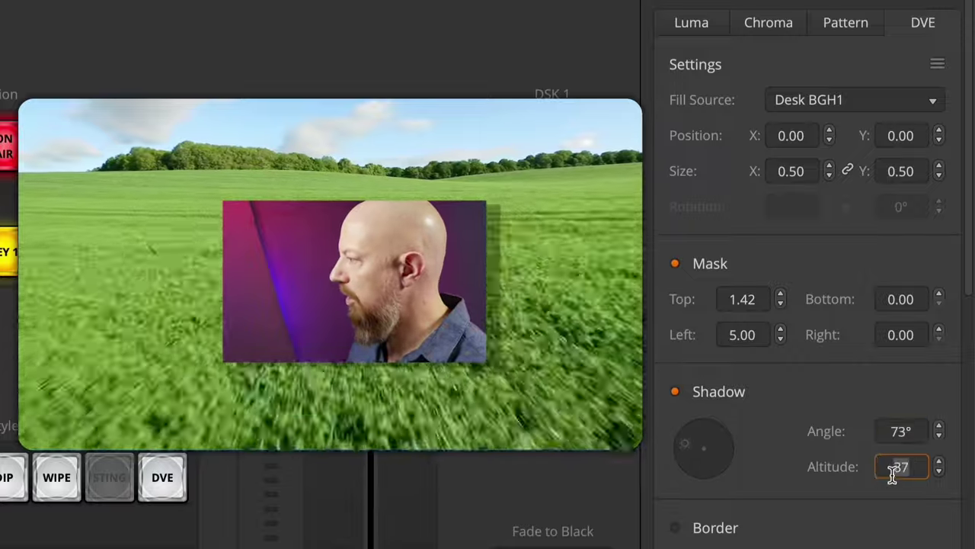
{"action": "scroll", "coordinate": [886, 492], "scroll_direction": "down", "scroll_amount": 4}
{"action": "scroll", "coordinate": [886, 491], "scroll_direction": "down", "scroll_amount": 20}
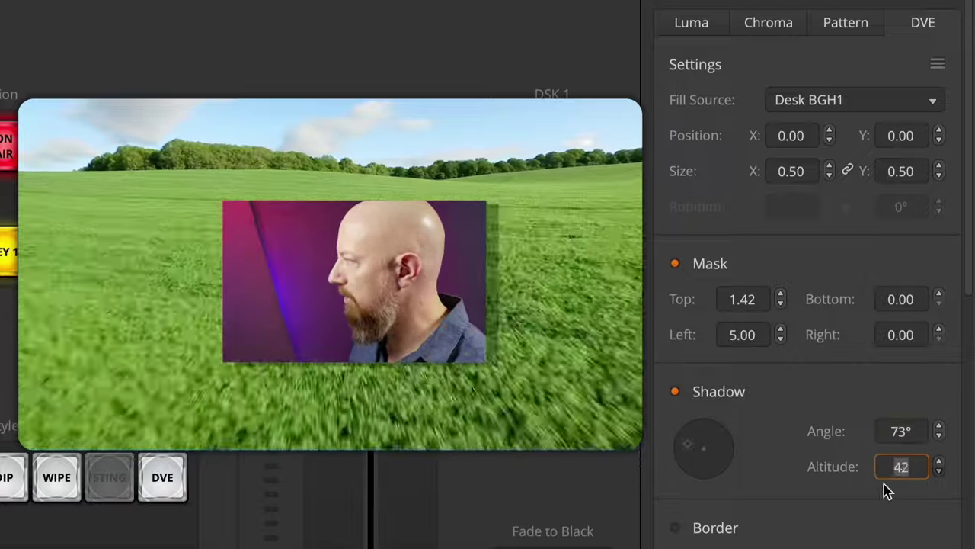
Set the picture-in-picture's shadow light to an angle of 63° and altitude of 33, and enable its border
{"action": "mouse_move", "coordinate": [697, 450]}
{"action": "left_mouse_down"}
{"action": "mouse_move", "coordinate": [708, 444]}
{"action": "mouse_move", "coordinate": [714, 473]}
{"action": "mouse_move", "coordinate": [716, 449]}
{"action": "mouse_move", "coordinate": [672, 449]}
{"action": "mouse_move", "coordinate": [684, 446]}
{"action": "left_mouse_up"}
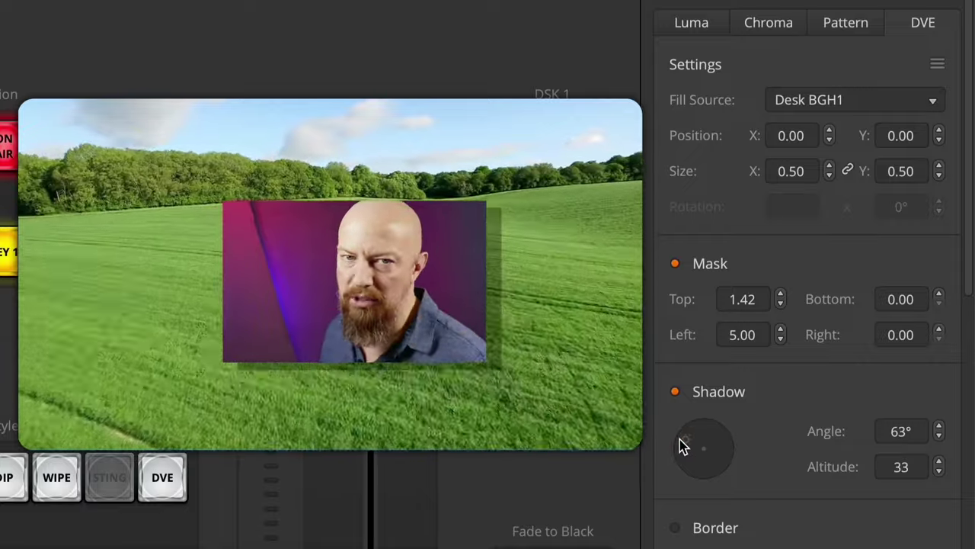
{"action": "left_click", "coordinate": [714, 533]}
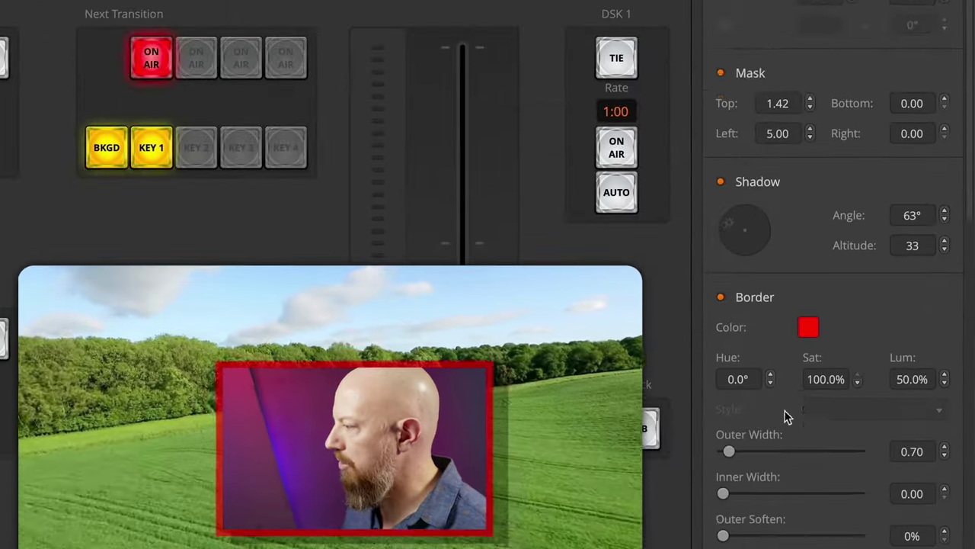
Change the border color to purple, with hue 286.5°, saturation 100% and luminance 47.6%
{"action": "scroll", "coordinate": [784, 413], "scroll_direction": "down", "scroll_amount": 2}
{"action": "left_click", "coordinate": [779, 316]}
{"action": "left_click_drag", "start_coordinate": [281, 144], "coordinate": [258, 196]}
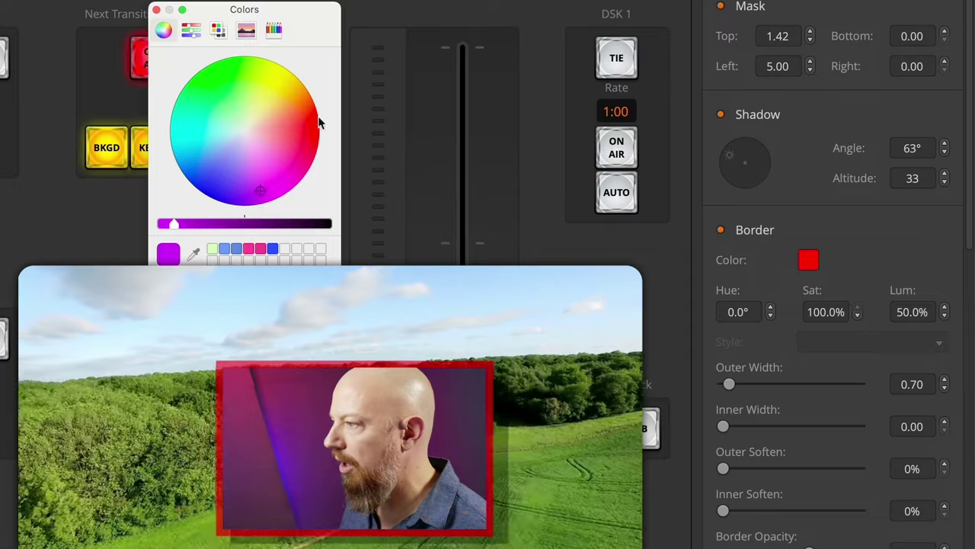
{"action": "key", "text": "Escape"}
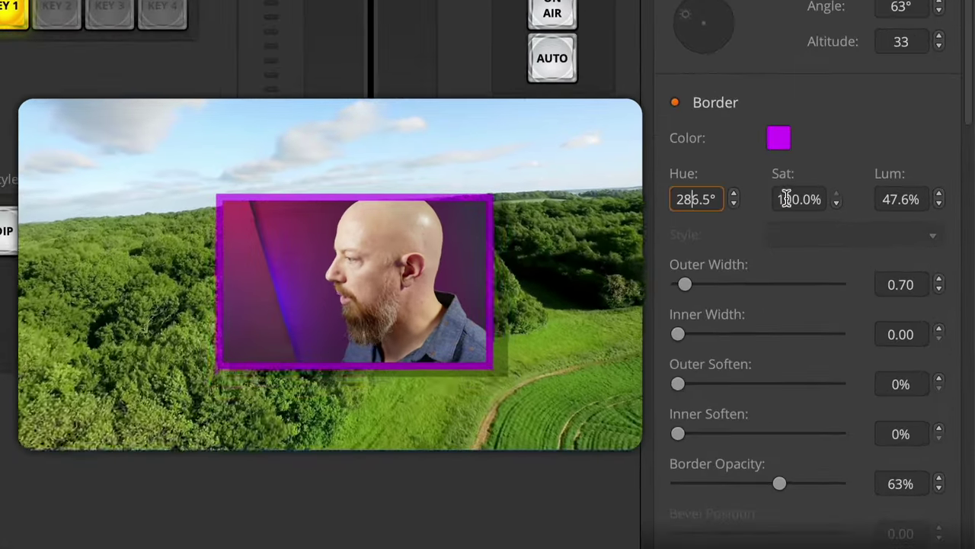
{"action": "left_click", "coordinate": [817, 312]}
{"action": "left_click", "coordinate": [893, 195]}
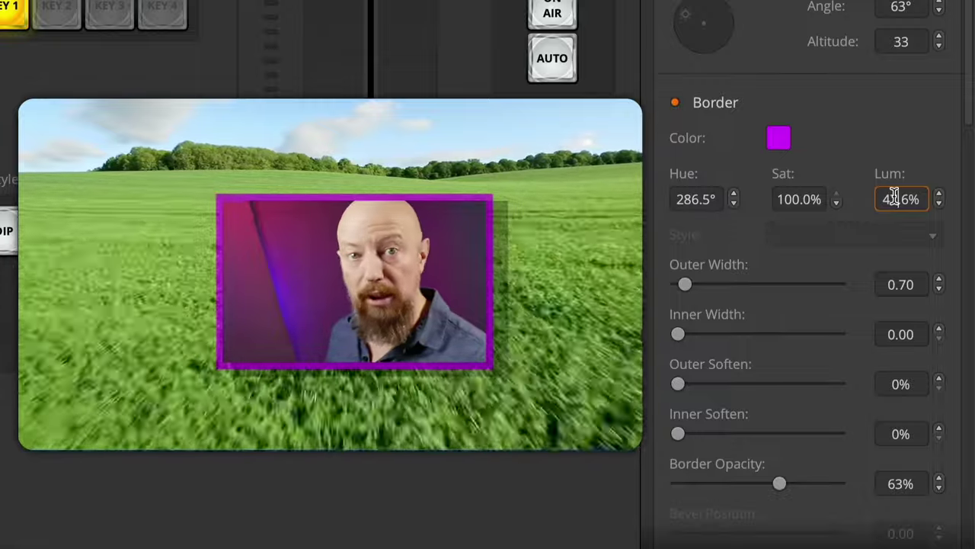
Try a border outer width of 1.01, inner width of 1.01 and outer soften of 19%, returning the last two to zero
{"action": "mouse_move", "coordinate": [685, 285]}
{"action": "left_mouse_down"}
{"action": "mouse_move", "coordinate": [718, 283]}
{"action": "mouse_move", "coordinate": [687, 284]}
{"action": "left_mouse_up"}
{"action": "mouse_move", "coordinate": [679, 333]}
{"action": "left_mouse_down"}
{"action": "mouse_move", "coordinate": [708, 333]}
{"action": "mouse_move", "coordinate": [688, 333]}
{"action": "left_mouse_up"}
{"action": "left_click_drag", "start_coordinate": [678, 384], "coordinate": [688, 387]}
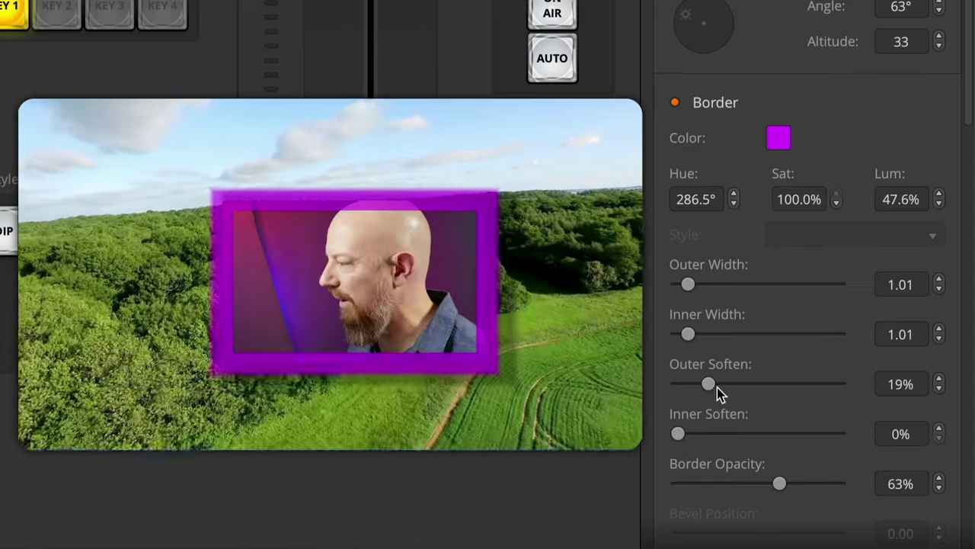
{"action": "left_click_drag", "start_coordinate": [718, 389], "coordinate": [675, 384]}
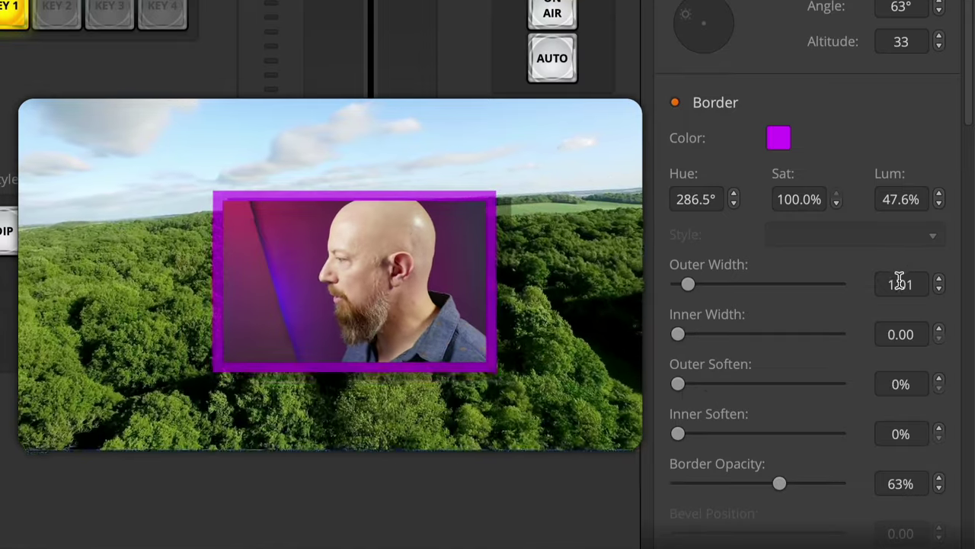
Raise the border opacity to 100% and set its outer width to 0.50
{"action": "left_click_drag", "start_coordinate": [785, 488], "coordinate": [812, 488]}
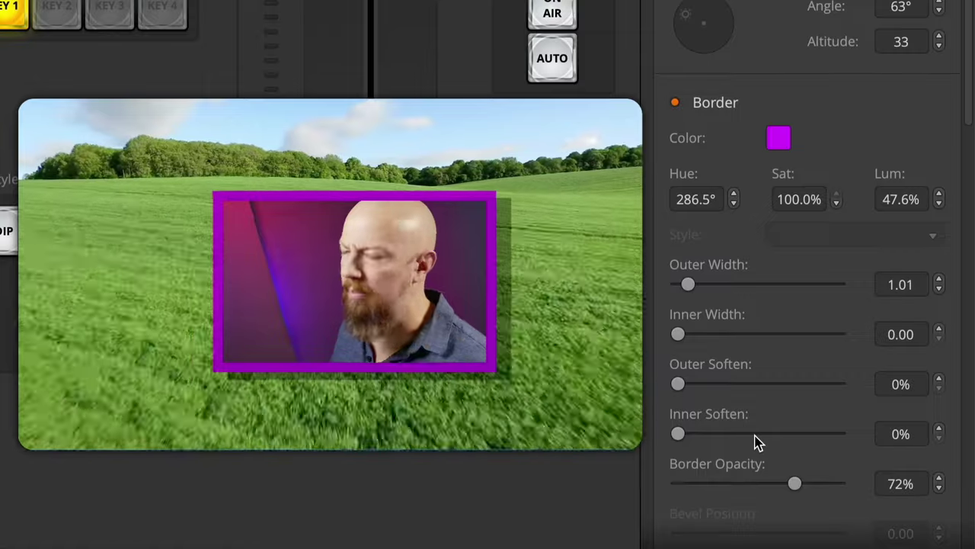
{"action": "left_click_drag", "start_coordinate": [789, 484], "coordinate": [881, 483]}
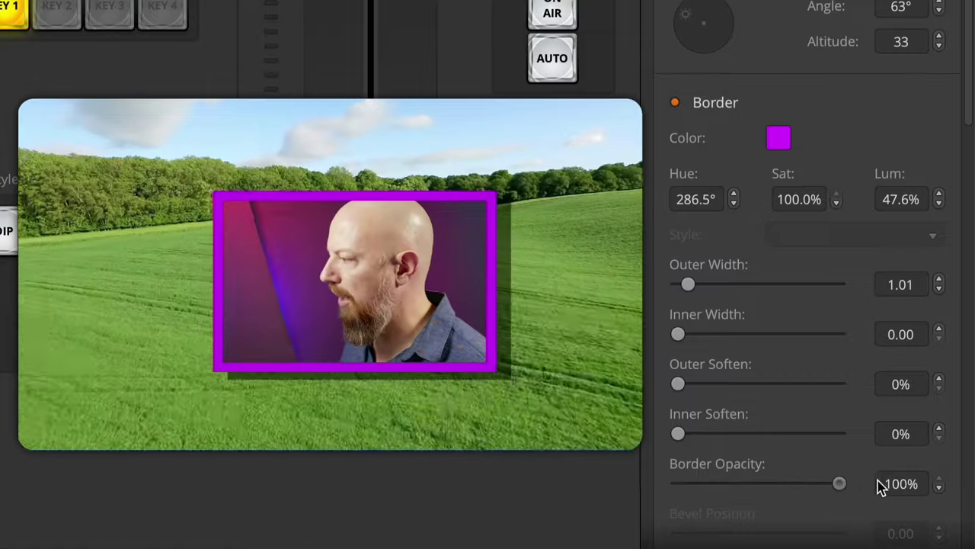
{"action": "double_click", "coordinate": [899, 284]}
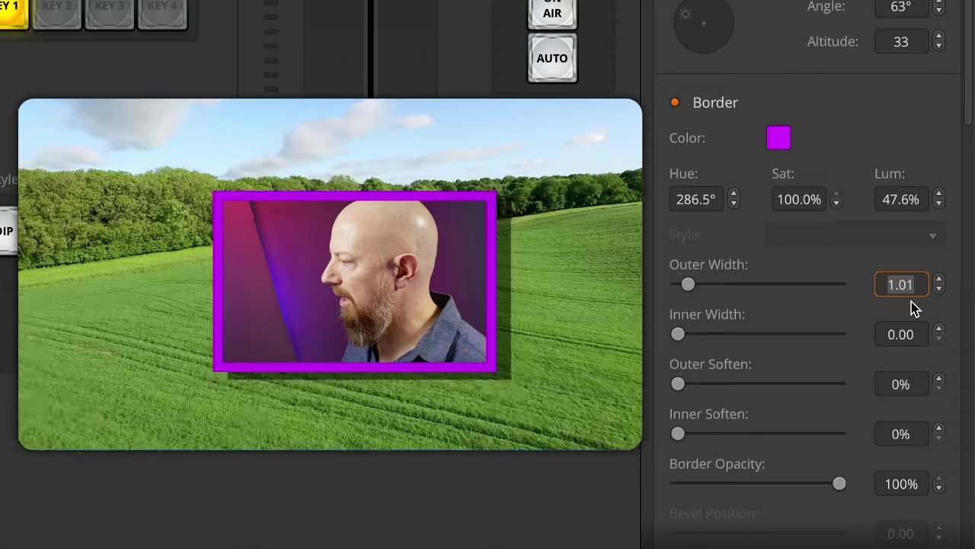
{"action": "type", "text": "1"}
{"action": "key", "text": "Return"}
{"action": "type", "text": ".5"}
{"action": "key", "text": "Return"}
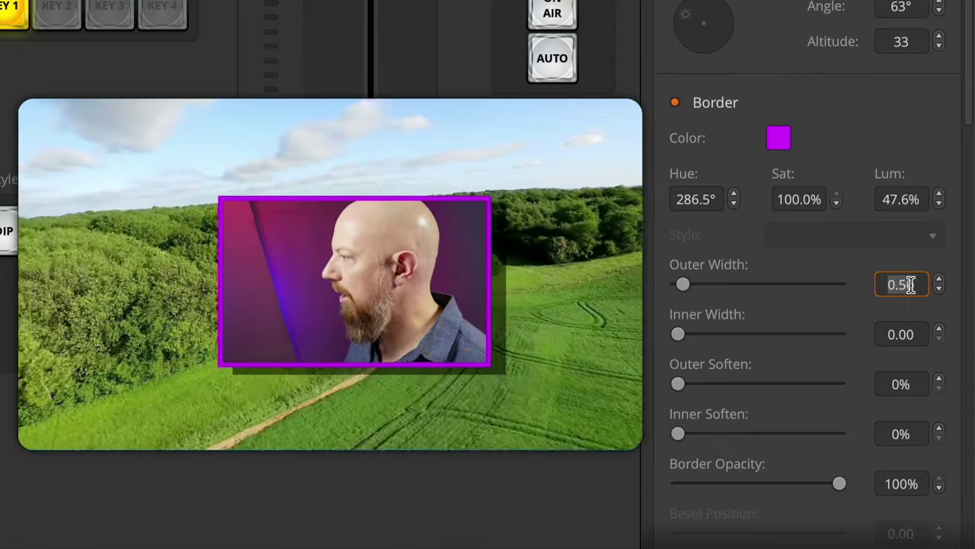
Change the border color to near-white with hue 234.4° and luminance 96.5%, and turn off the picture-in-picture's shadow
{"action": "left_click", "coordinate": [779, 140]}
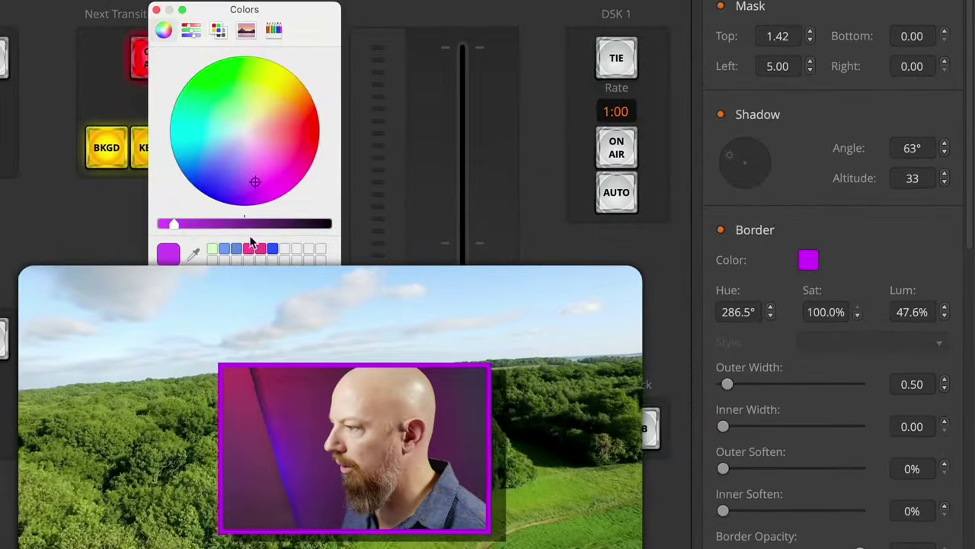
{"action": "left_click", "coordinate": [242, 129]}
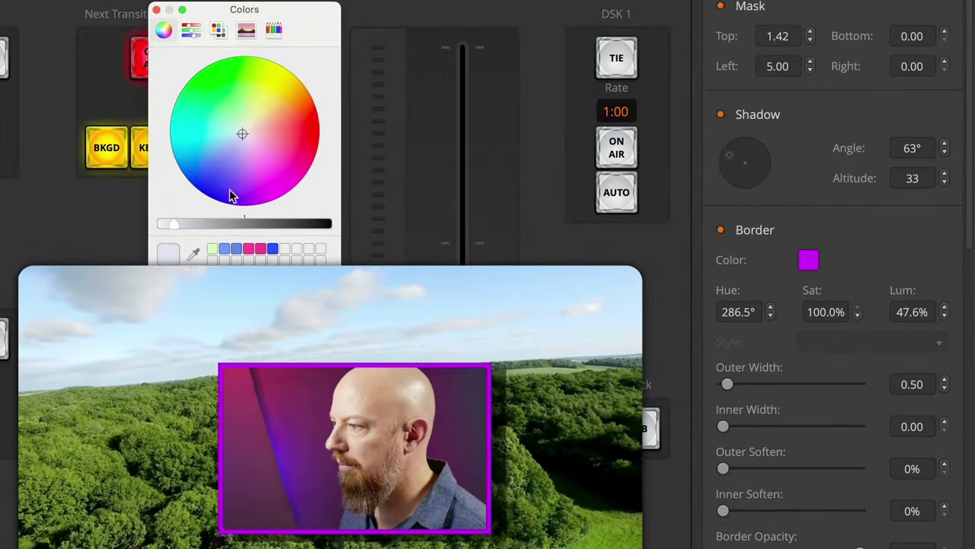
{"action": "left_click_drag", "start_coordinate": [174, 223], "coordinate": [148, 221]}
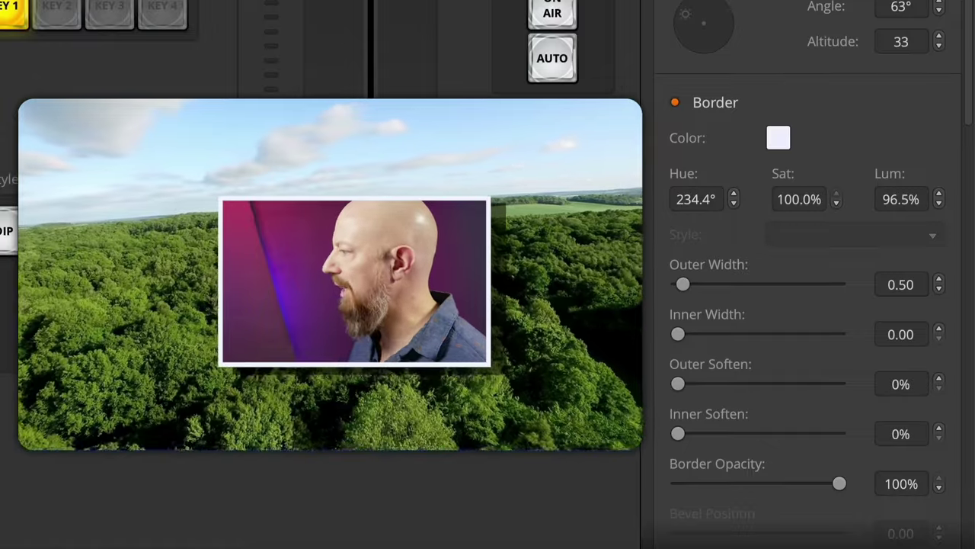
{"action": "left_click", "coordinate": [719, 80]}
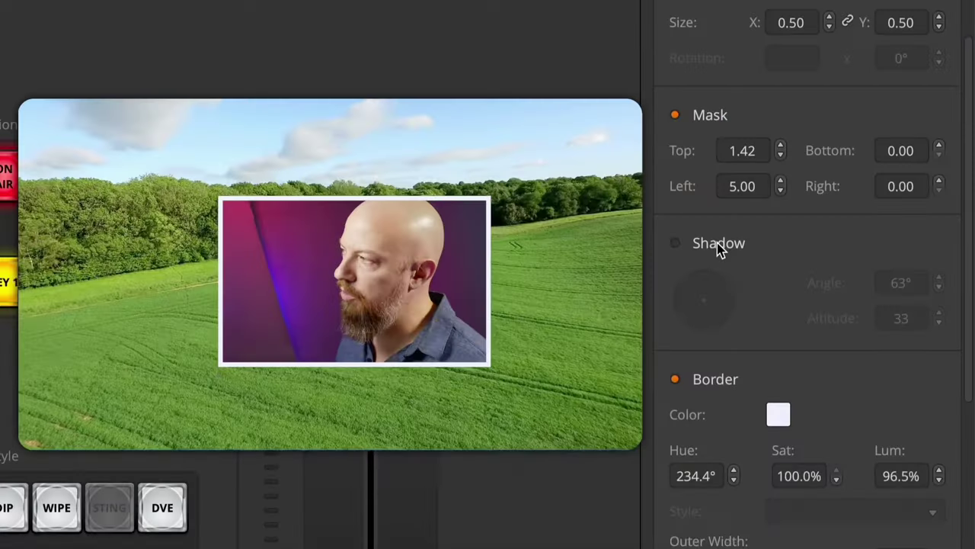
Look through the Luma, Chroma and Pattern key types of Upstream Key 1 and return to DVE
{"action": "scroll", "coordinate": [910, 159], "scroll_direction": "up", "scroll_amount": 4}
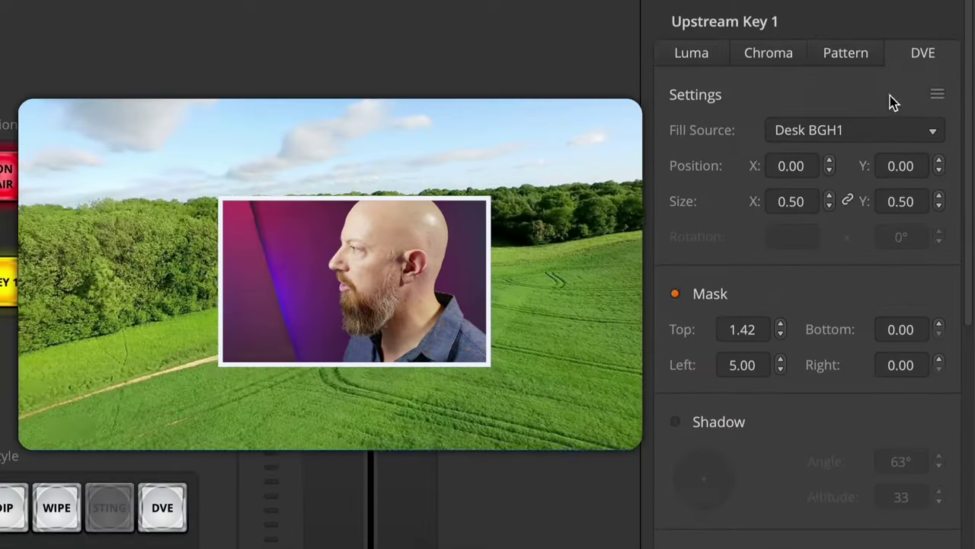
{"action": "left_click", "coordinate": [700, 53]}
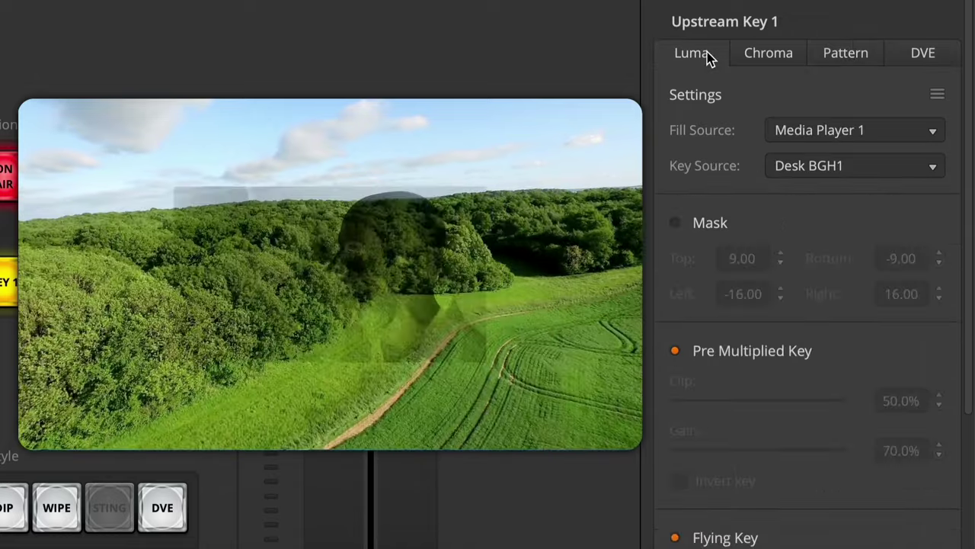
{"action": "left_click", "coordinate": [769, 54]}
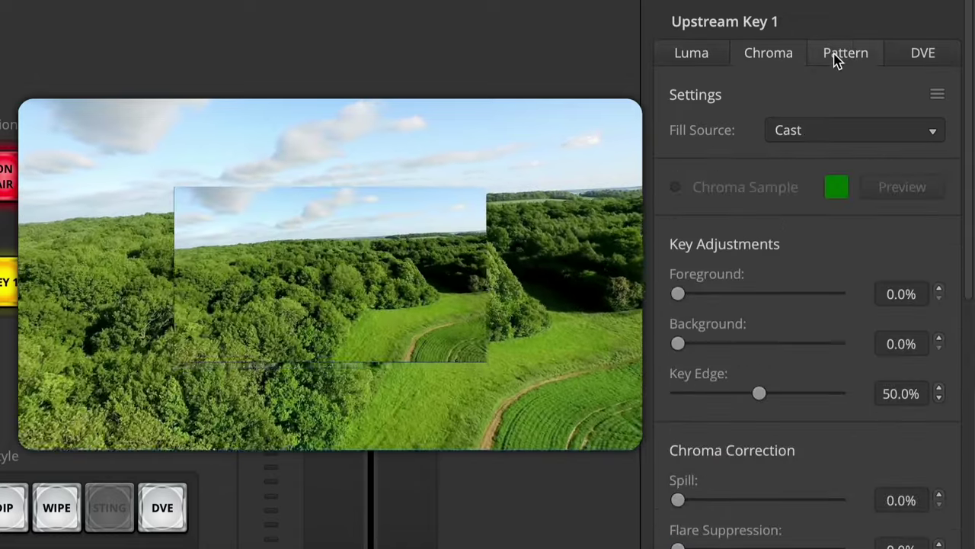
{"action": "left_click", "coordinate": [835, 58]}
{"action": "left_click", "coordinate": [922, 59]}
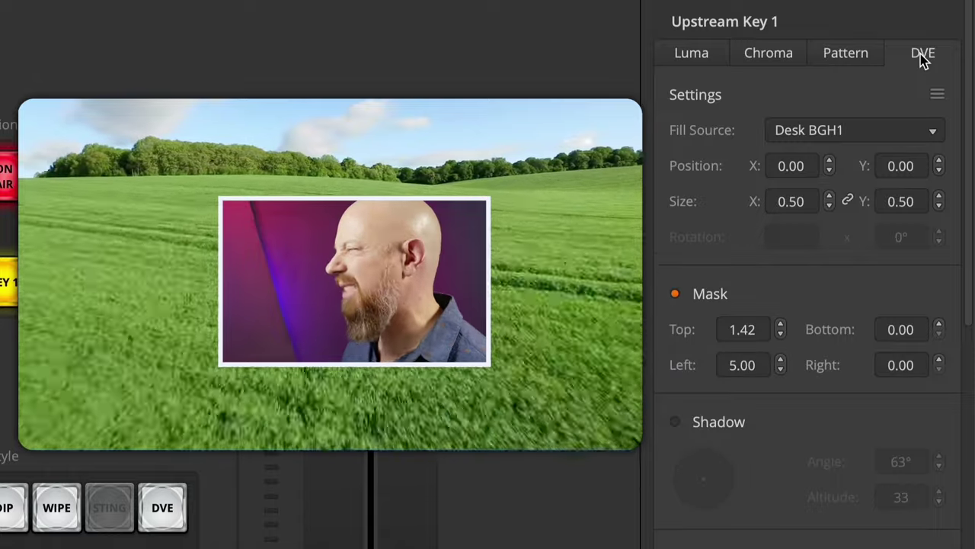
Switch Upstream Key 1 to a circle pattern key with size 47.5%, symmetry 70.9% and softness 19.6%
{"action": "left_click", "coordinate": [846, 55]}
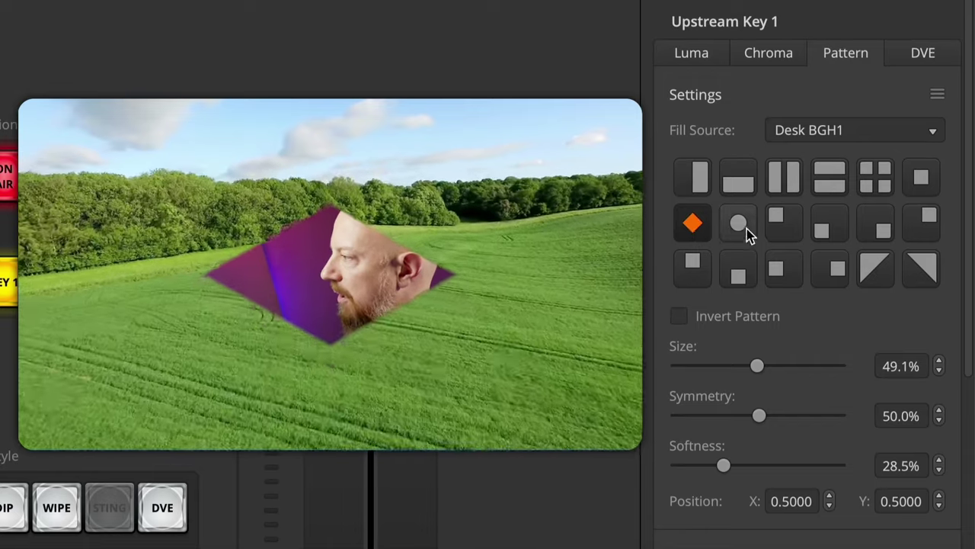
{"action": "left_click", "coordinate": [745, 226]}
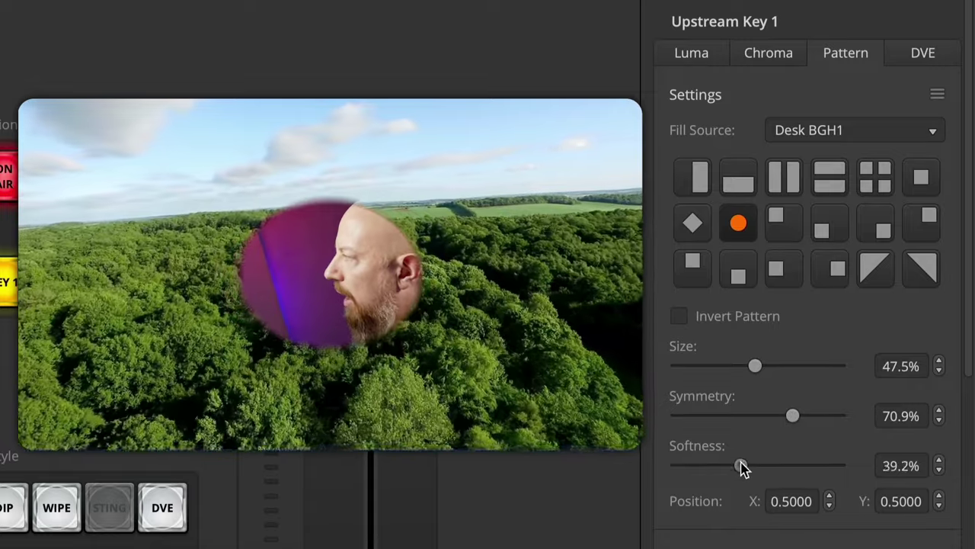
{"action": "left_click_drag", "start_coordinate": [725, 470], "coordinate": [707, 471]}
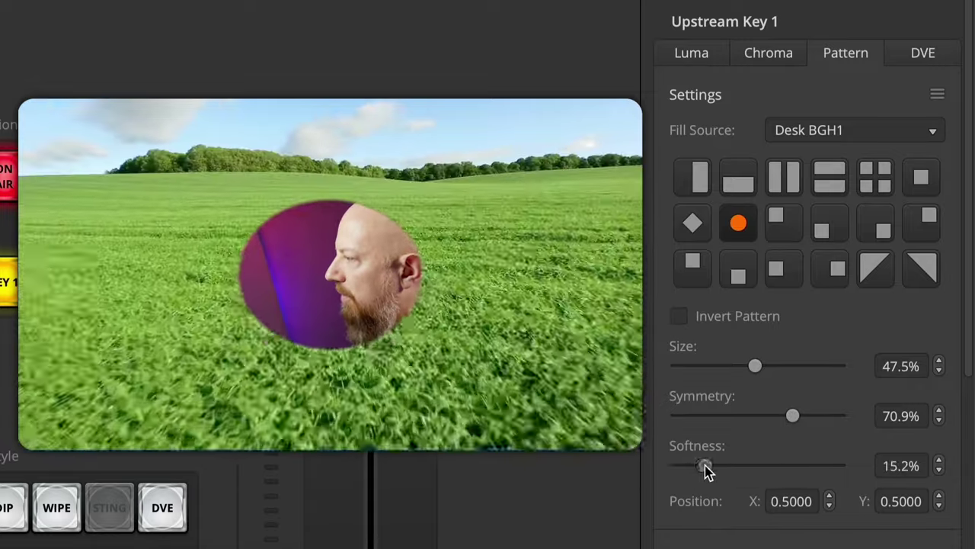
Shift the circle pattern horizontally to position X 0.6800 so it frames the presenter's head
{"action": "left_click", "coordinate": [799, 505]}
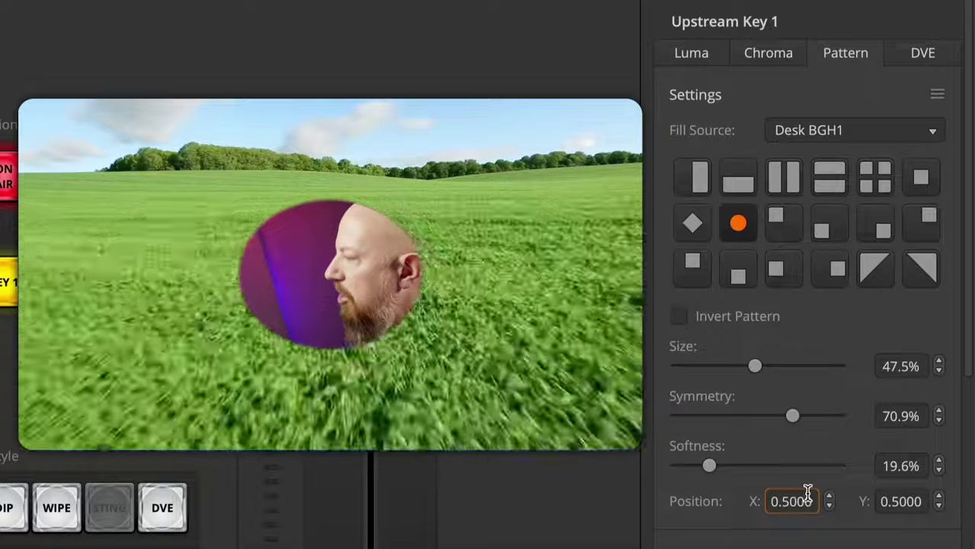
{"action": "scroll", "coordinate": [805, 495], "scroll_direction": "up", "scroll_amount": 1}
{"action": "scroll", "coordinate": [807, 493], "scroll_direction": "up", "scroll_amount": 14}
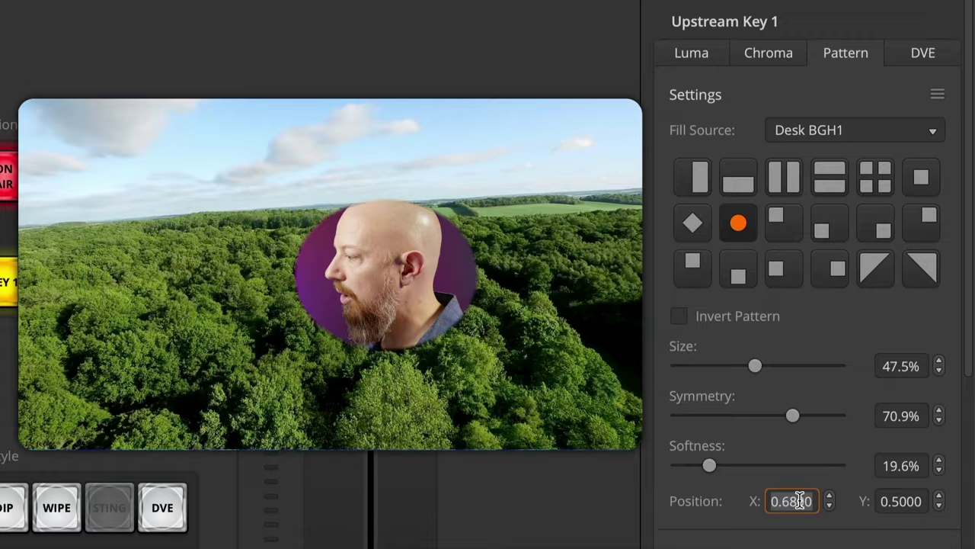
Move the flying key to position X 5.00, Y 4.00 and set the circle pattern's symmetry to 82.9%
{"action": "scroll", "coordinate": [800, 499], "scroll_direction": "down", "scroll_amount": 3}
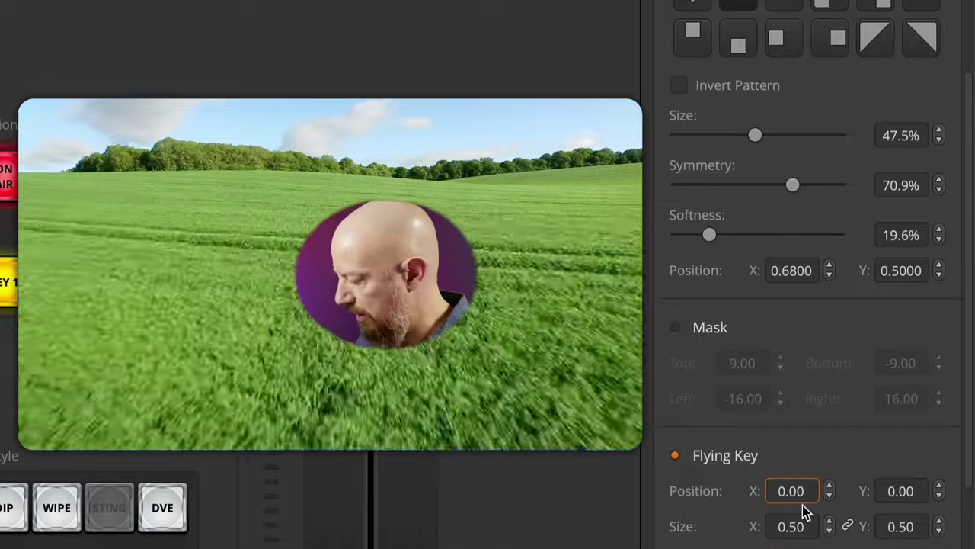
{"action": "left_click", "coordinate": [886, 492]}
{"action": "type", "text": "-3"}
{"action": "key", "text": "Return"}
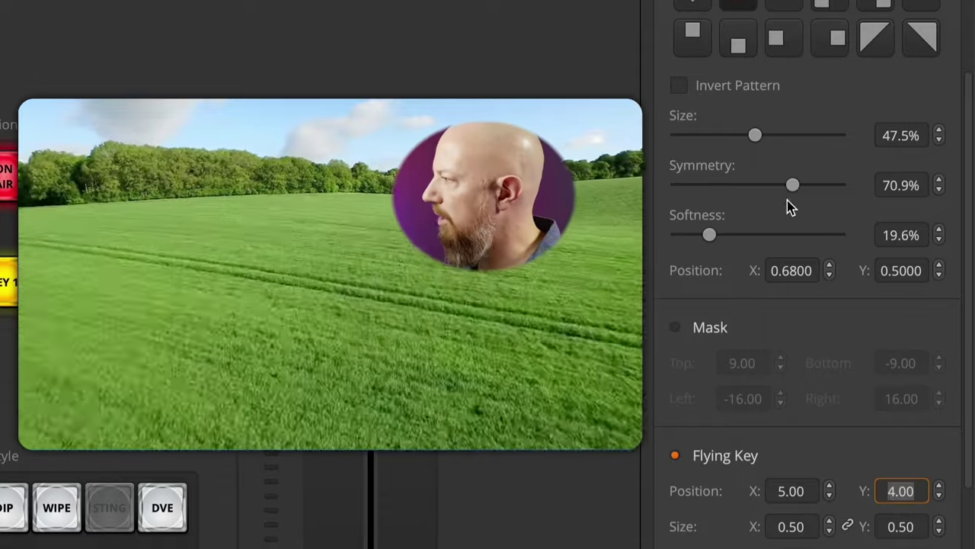
{"action": "left_click_drag", "start_coordinate": [794, 187], "coordinate": [812, 189]}
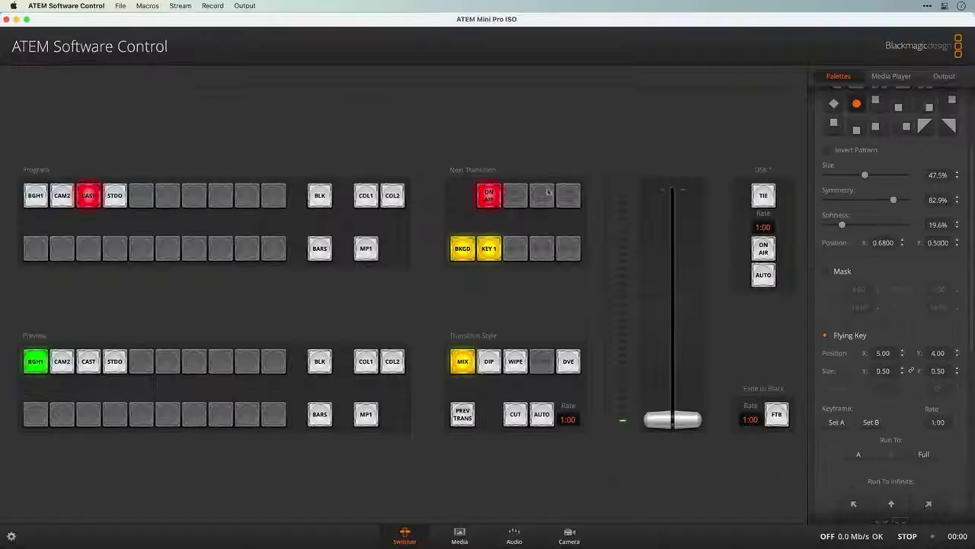
Create a macro named "Circle PiP" in the empty macro slot and start recording it
{"action": "left_click", "coordinate": [147, 5]}
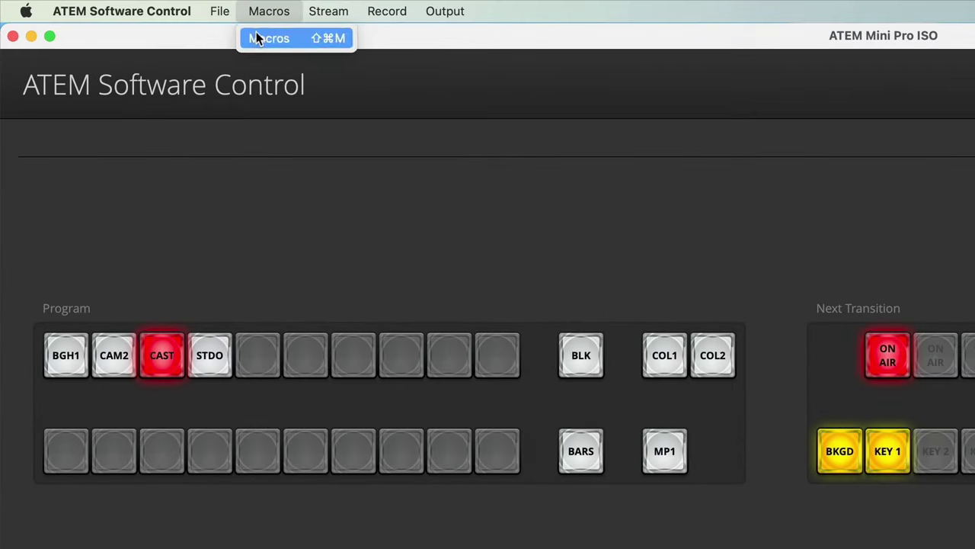
{"action": "left_click", "coordinate": [141, 19]}
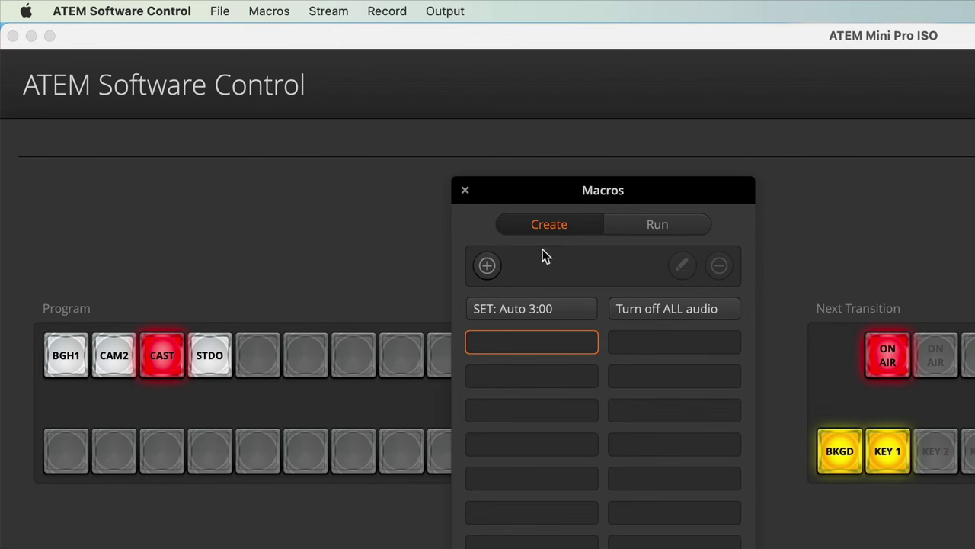
{"action": "left_click", "coordinate": [491, 266]}
{"action": "type", "text": "Circle "}
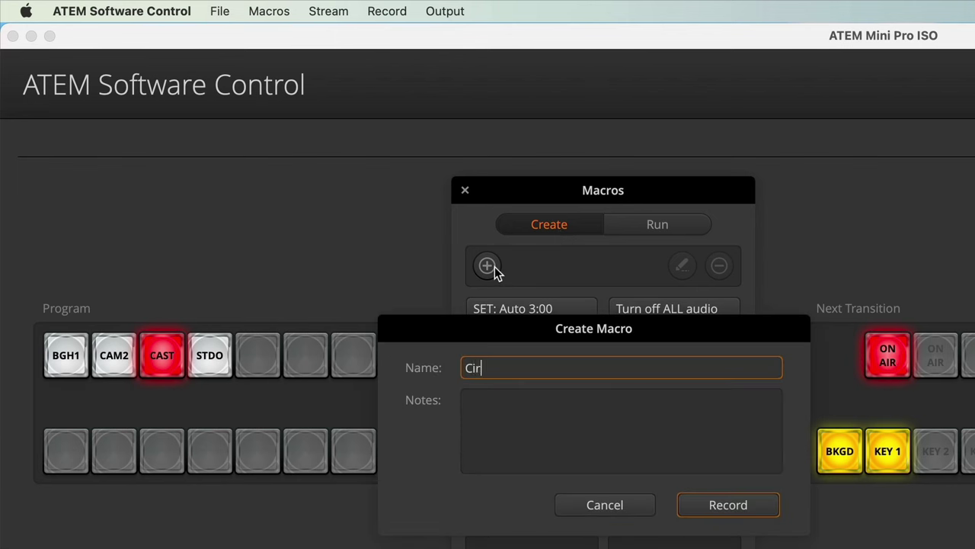
{"action": "type", "text": "PiP"}
{"action": "left_click", "coordinate": [723, 506]}
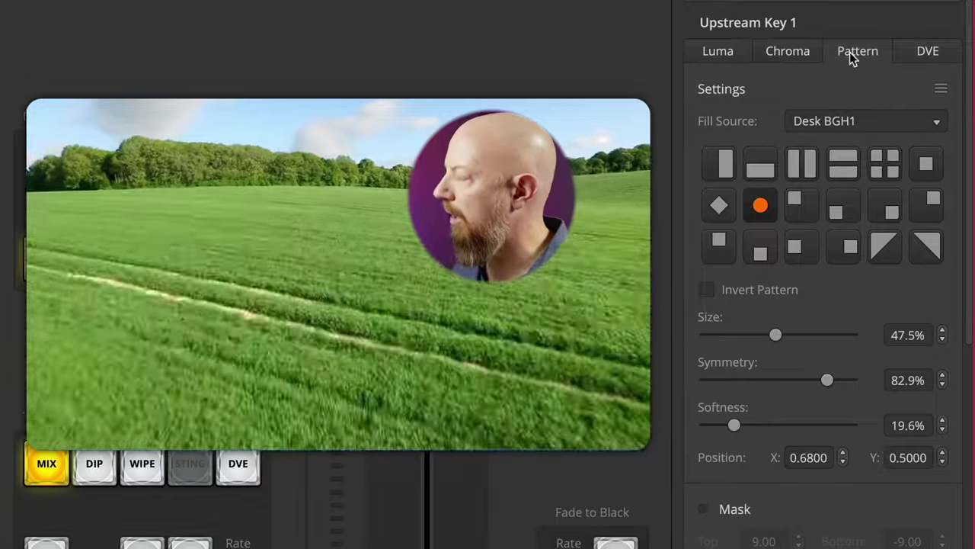
Record the key type and fill source in the macro by reselecting Pattern after DVE and Desk BGH1 after Cast
{"action": "left_click", "coordinate": [929, 53]}
{"action": "left_click", "coordinate": [865, 54]}
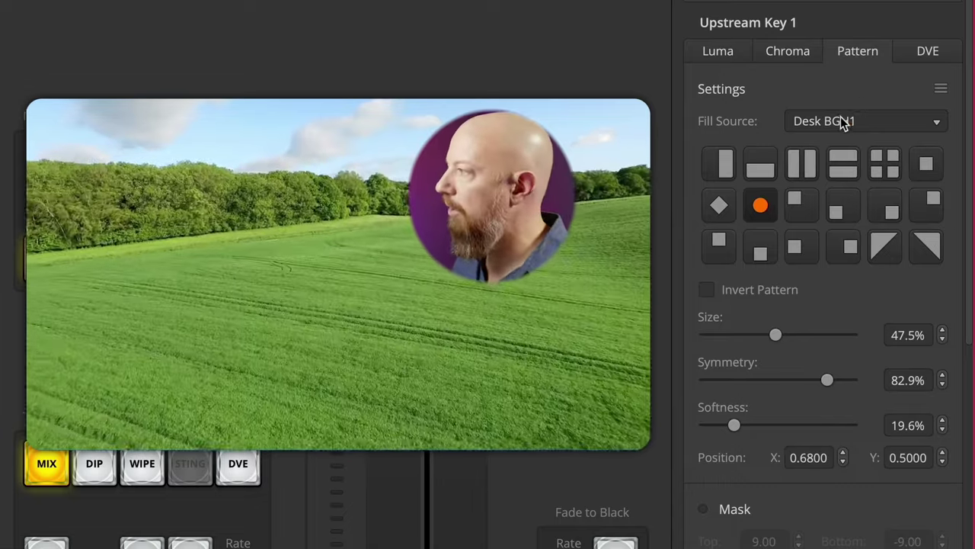
{"action": "left_click", "coordinate": [844, 124]}
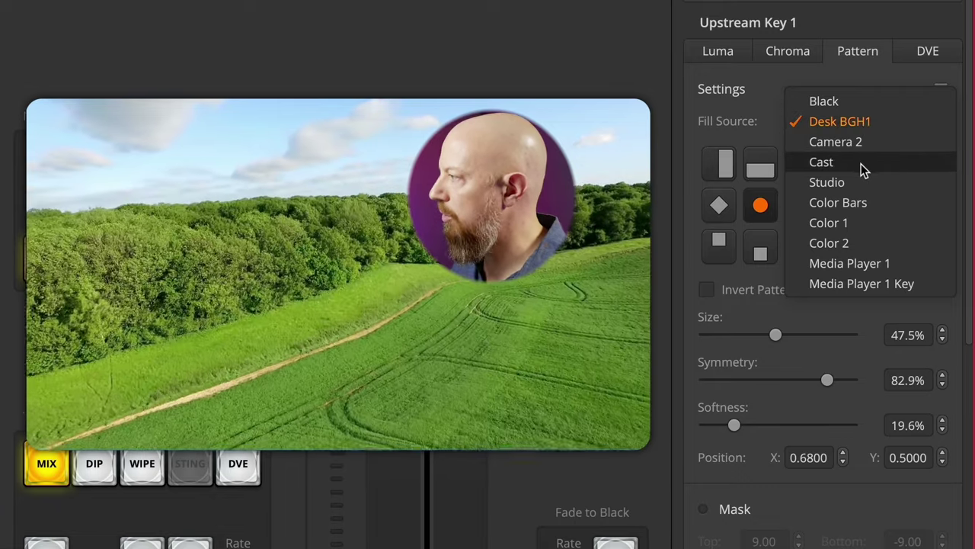
{"action": "left_click", "coordinate": [861, 162]}
{"action": "left_click", "coordinate": [861, 124]}
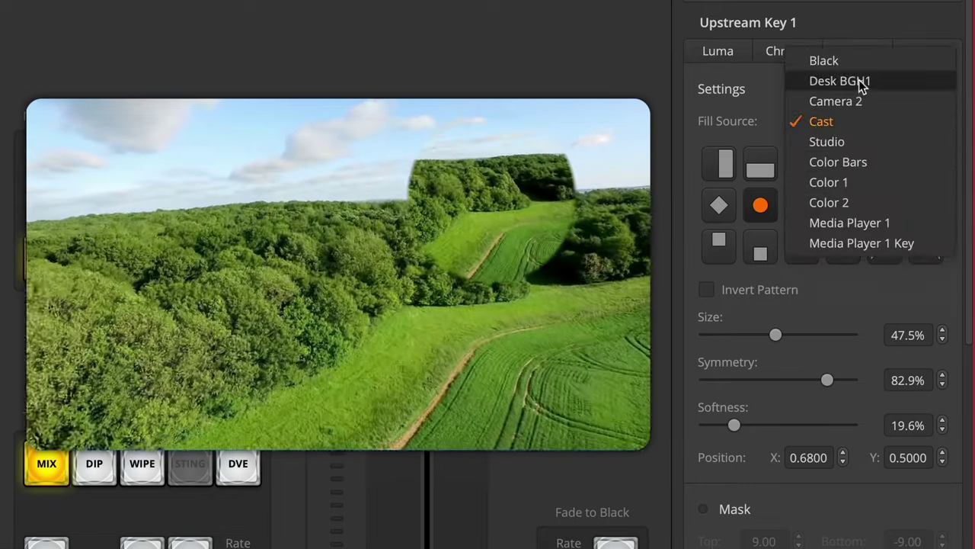
{"action": "left_click", "coordinate": [861, 81]}
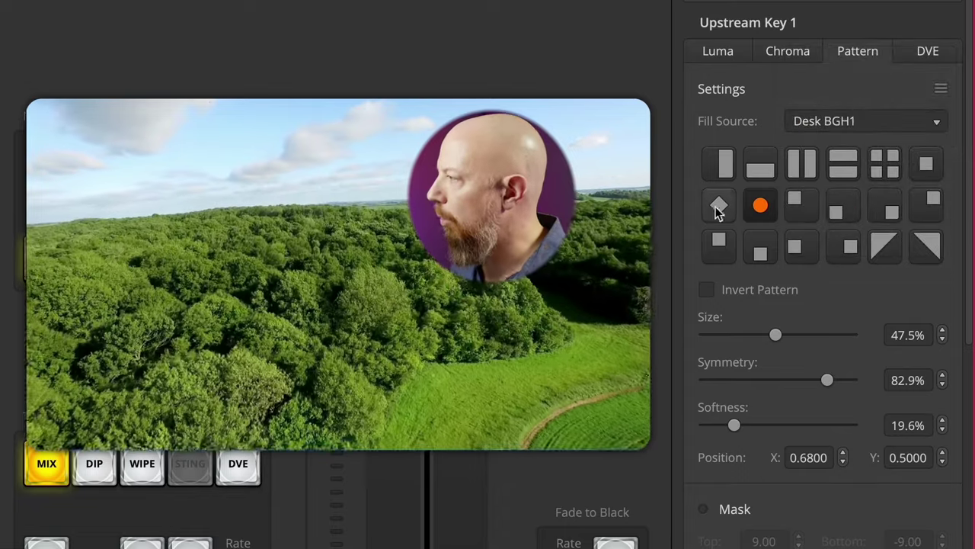
Record the pattern shape and inversion in the macro by reselecting the circle after the diamond and toggling Invert Pattern on and off
{"action": "left_click", "coordinate": [721, 206]}
{"action": "left_click", "coordinate": [760, 206]}
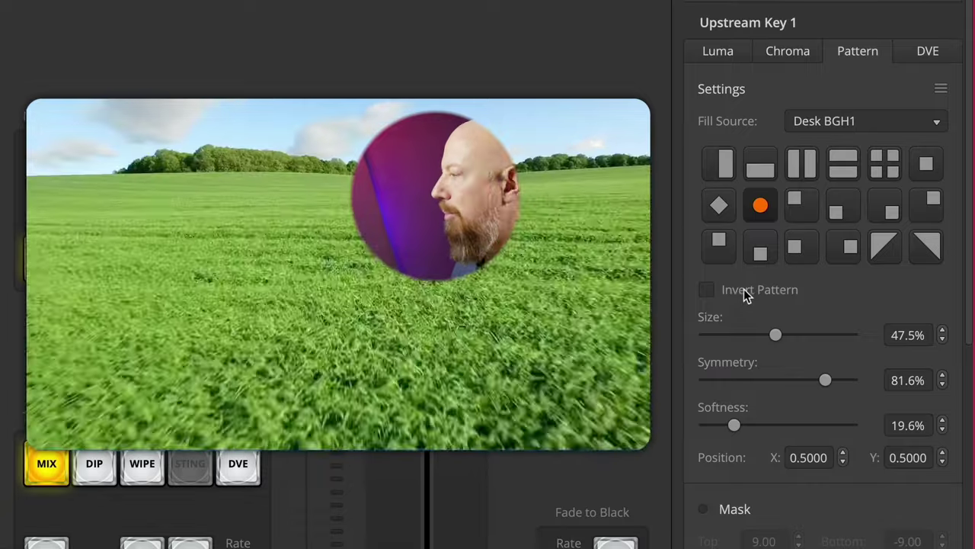
{"action": "left_click", "coordinate": [743, 290]}
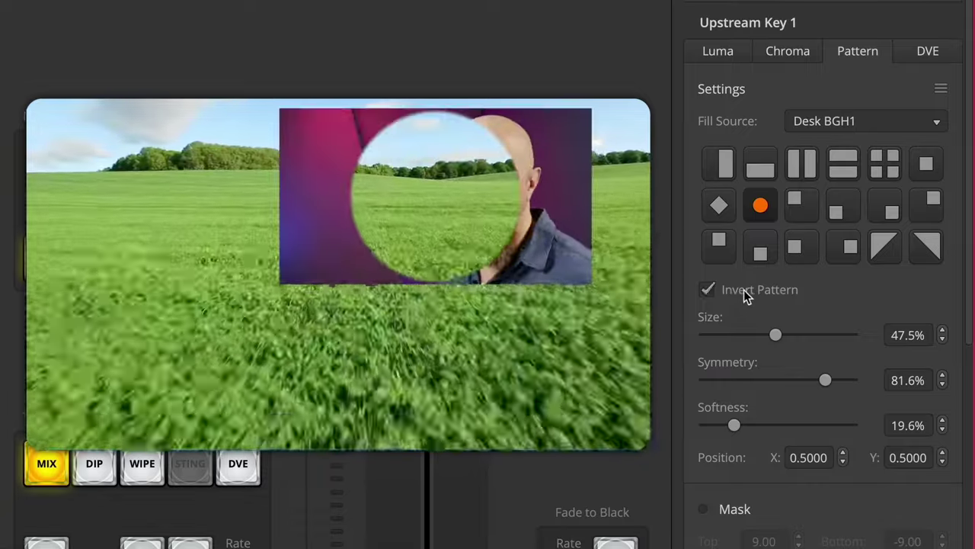
{"action": "left_click", "coordinate": [743, 289]}
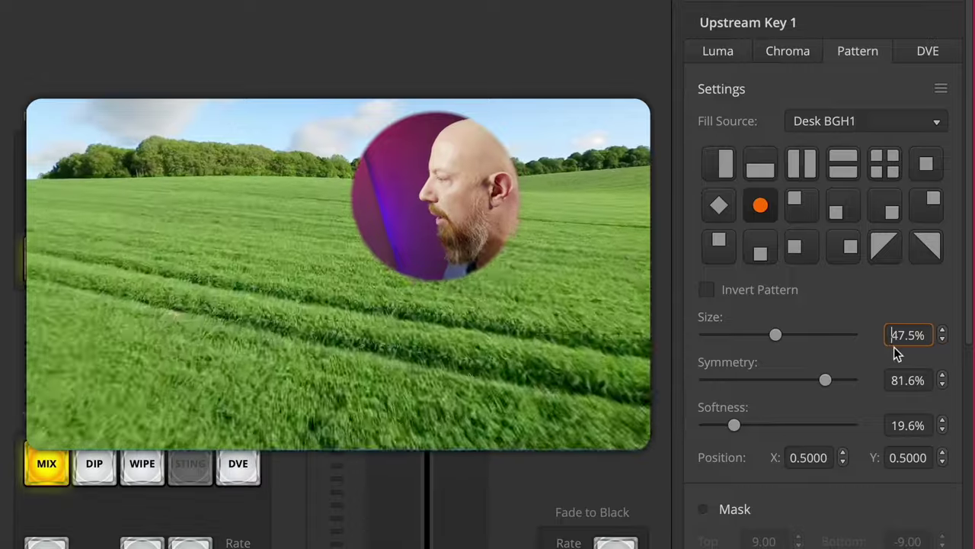
Record the circle's settings with size 46.8%, nudging the remaining values up and back to keep symmetry 81.6%, softness 19.6% and position 0.5000, 0.5000
{"action": "left_click_drag", "start_coordinate": [776, 334], "coordinate": [773, 339]}
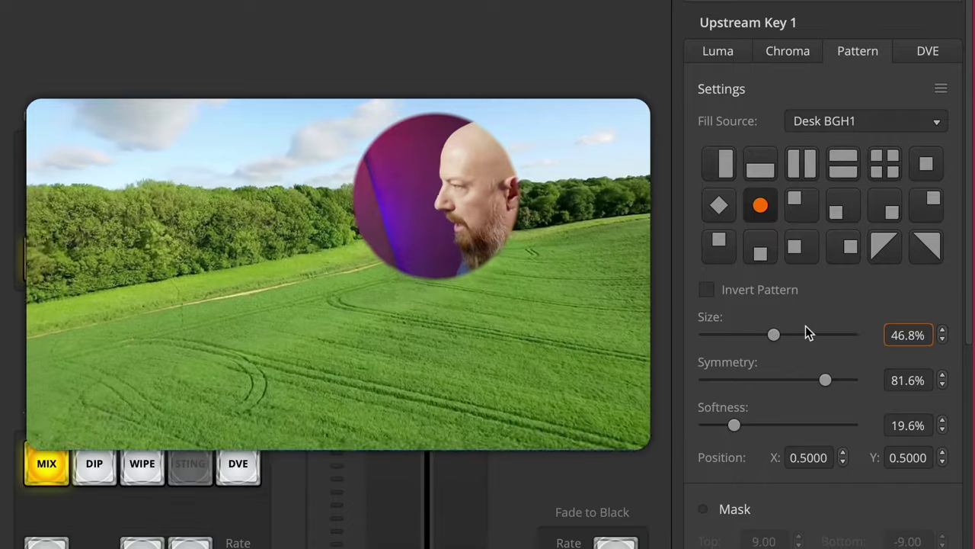
{"action": "key", "text": "Up"}
{"action": "key", "text": "Down"}
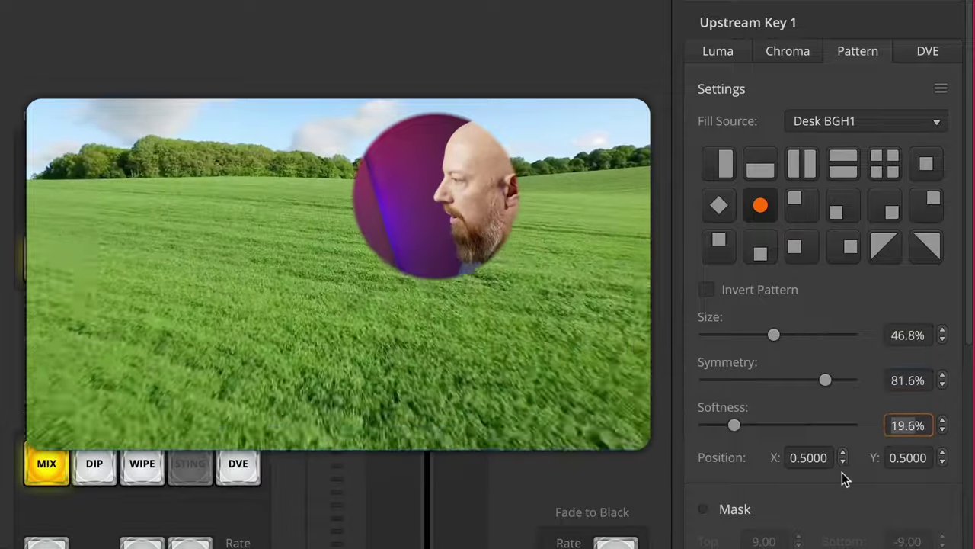
{"action": "left_click", "coordinate": [896, 459]}
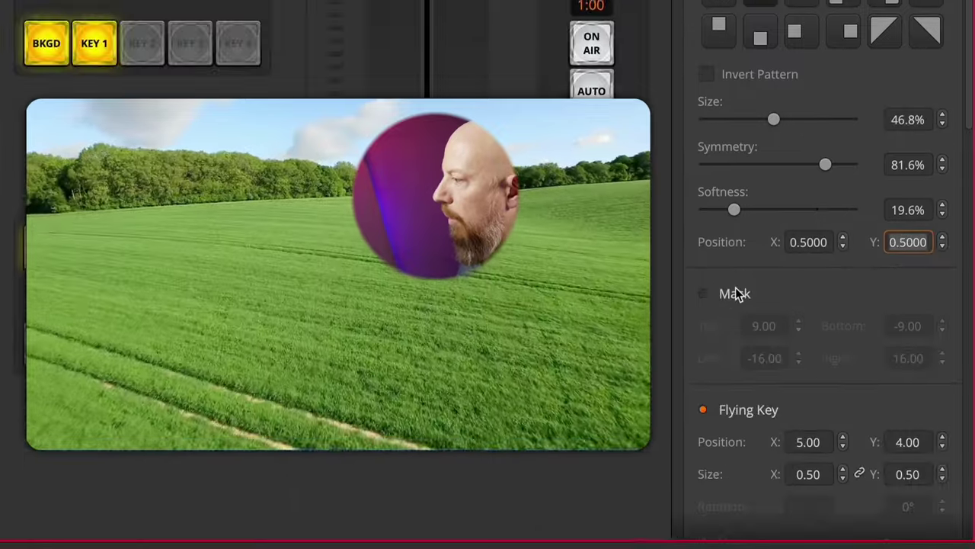
Record the mask and flying key states by toggling Mask on and off, and Flying Key off and back on
{"action": "left_click", "coordinate": [735, 293]}
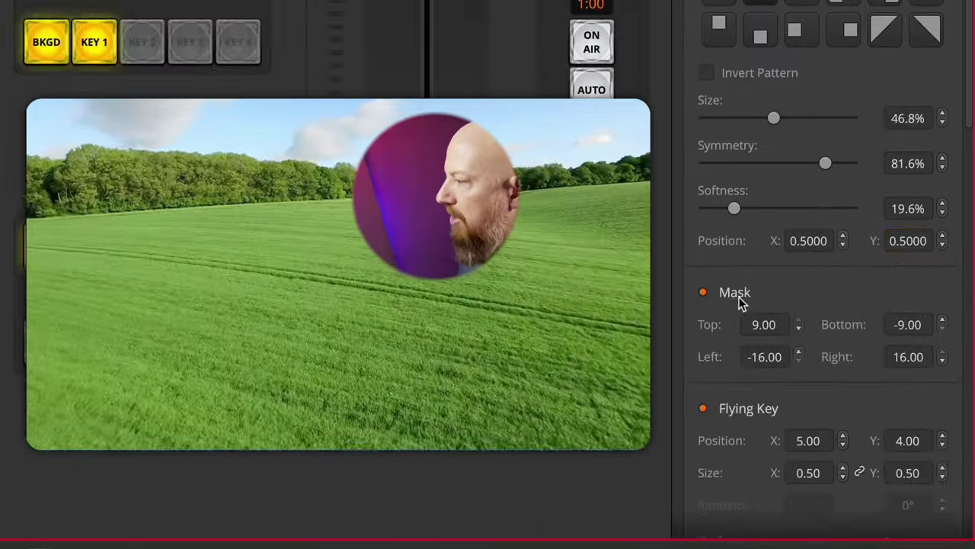
{"action": "left_click", "coordinate": [743, 296]}
{"action": "scroll", "coordinate": [786, 303], "scroll_direction": "down", "scroll_amount": 4}
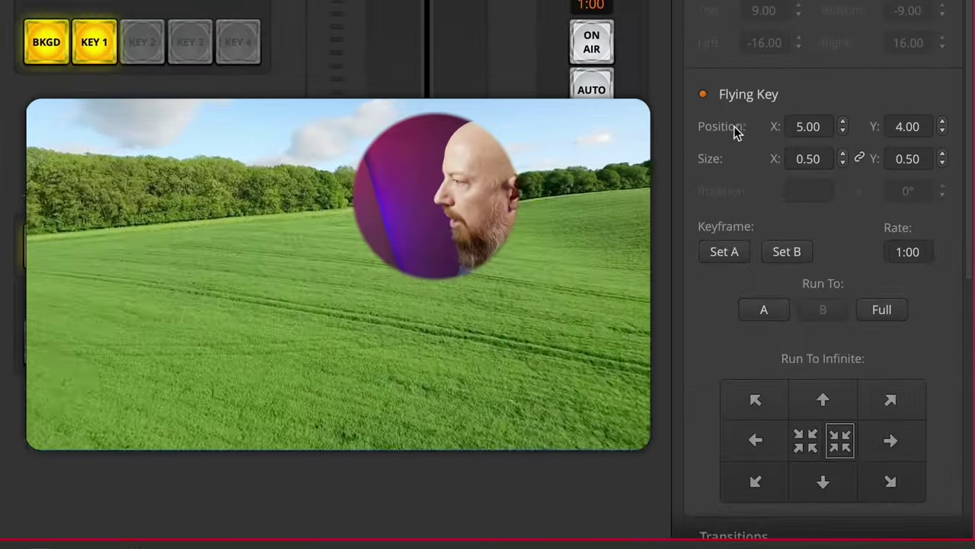
{"action": "scroll", "coordinate": [736, 99], "scroll_direction": "up", "scroll_amount": 1}
{"action": "left_click", "coordinate": [732, 107]}
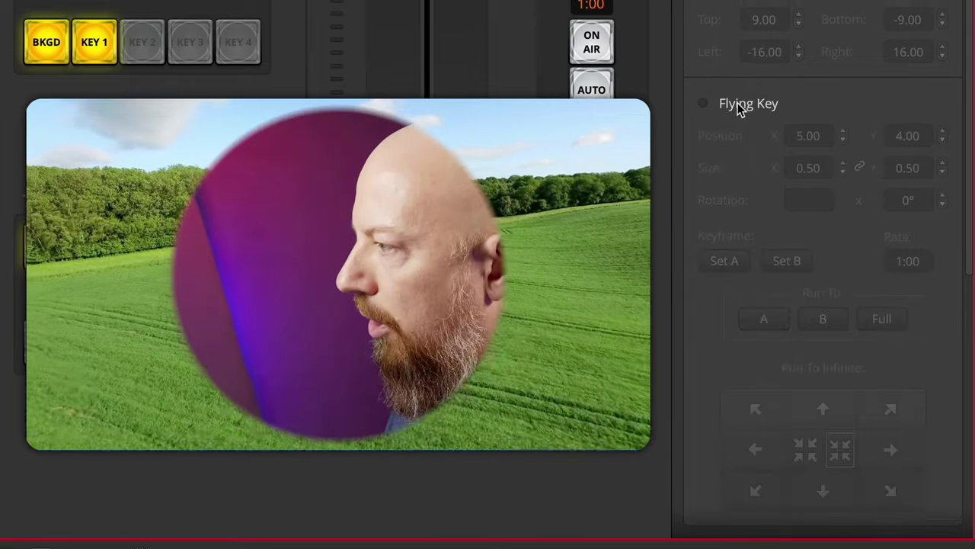
{"action": "left_click", "coordinate": [736, 104]}
Record the flying key's position X 5.00, Y 4.00 and size 0.50 by nudging each value up and back
{"action": "left_click", "coordinate": [799, 137]}
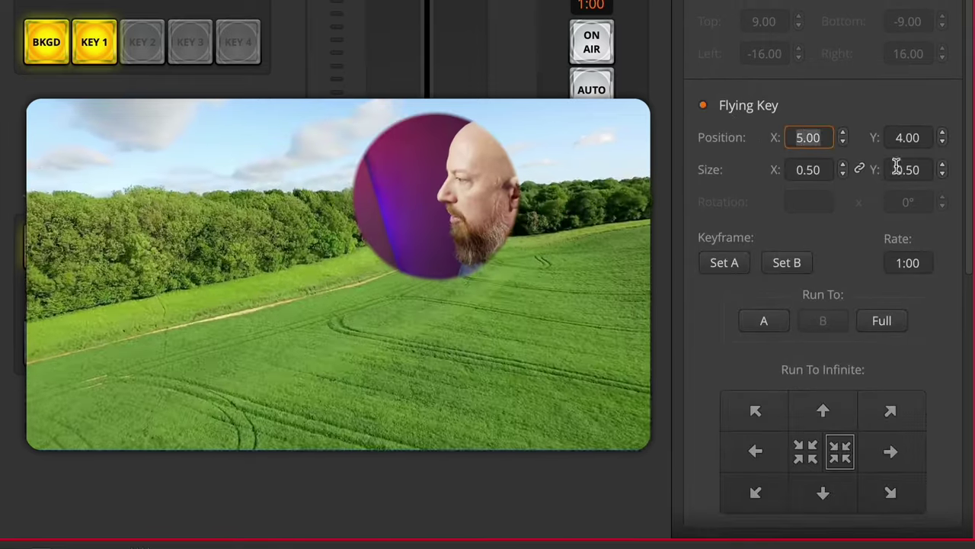
{"action": "double_click", "coordinate": [905, 138]}
{"action": "key", "text": "Up"}
{"action": "key", "text": "Down"}
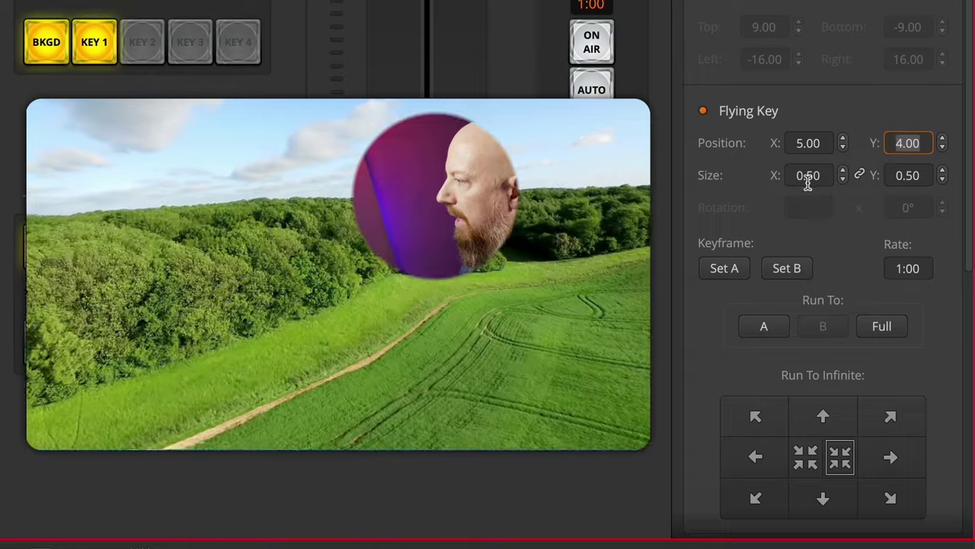
{"action": "double_click", "coordinate": [810, 176]}
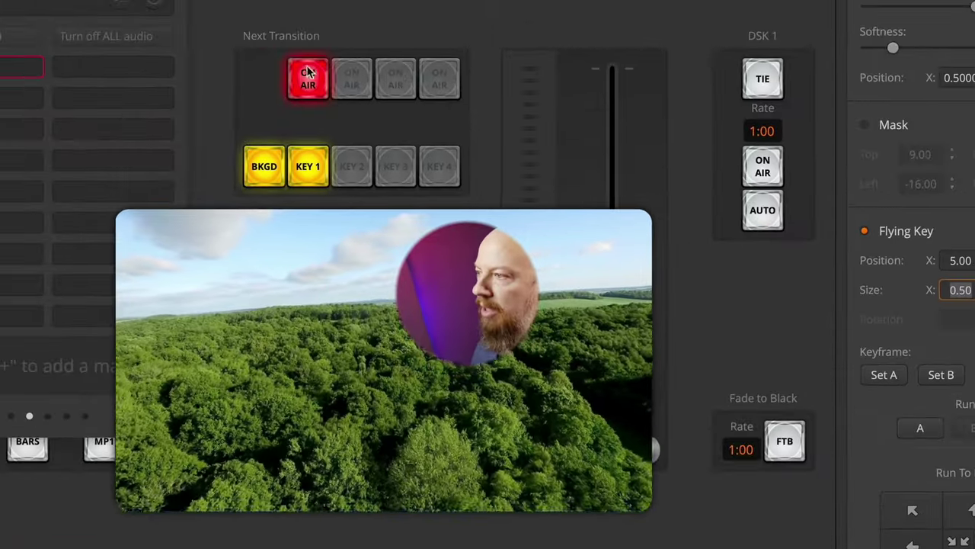
Record taking upstream key 1 off air and back on air, and stop recording the Circle PiP macro
{"action": "left_click", "coordinate": [306, 82]}
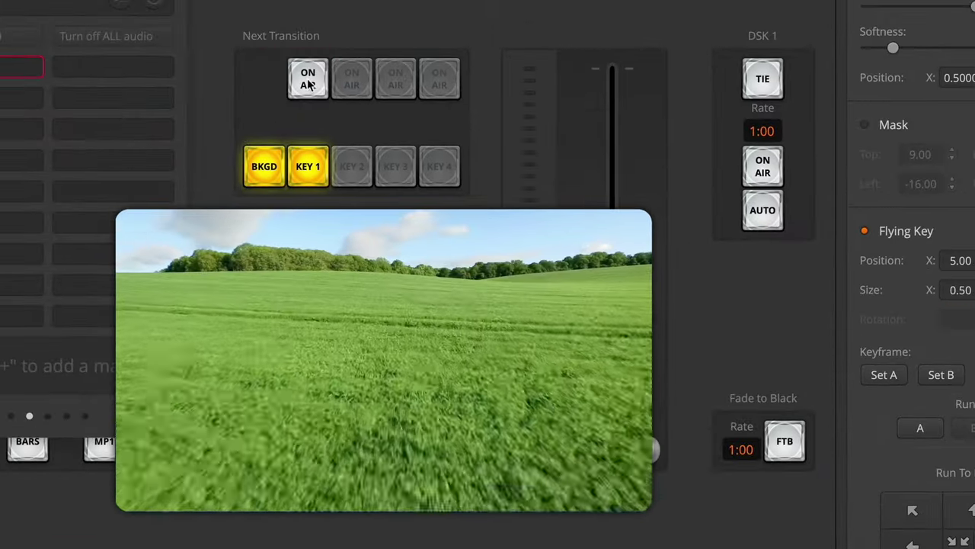
{"action": "left_click", "coordinate": [306, 83]}
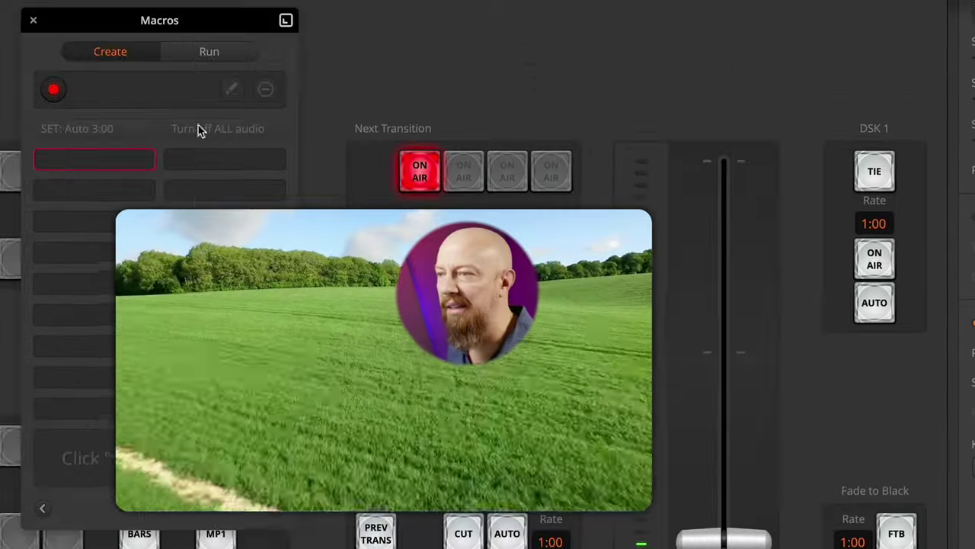
{"action": "left_click", "coordinate": [54, 89]}
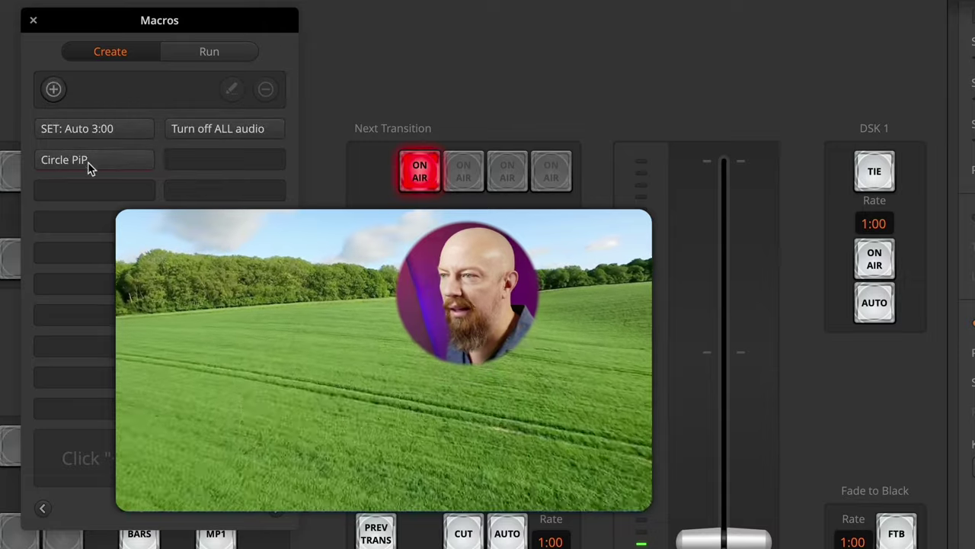
Switch the macros to run mode, change upstream key 1 to DVE, and run the Circle PiP macro to test it
{"action": "left_click", "coordinate": [211, 56]}
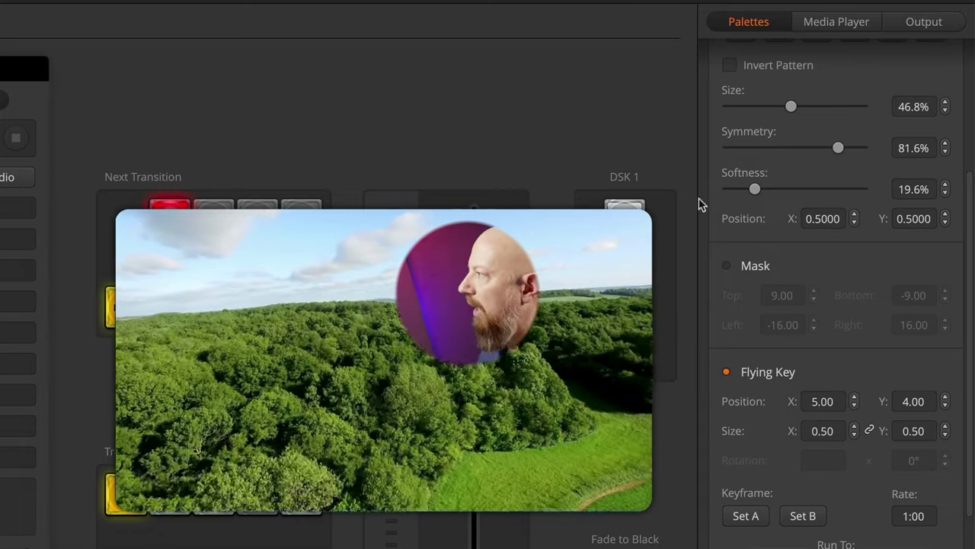
{"action": "scroll", "coordinate": [810, 183], "scroll_direction": "up", "scroll_amount": 6}
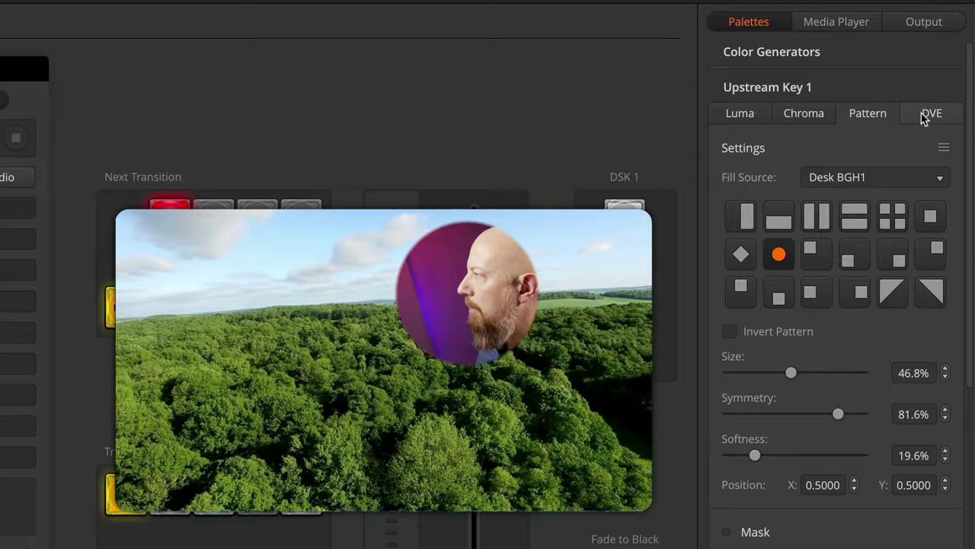
{"action": "left_click", "coordinate": [924, 118]}
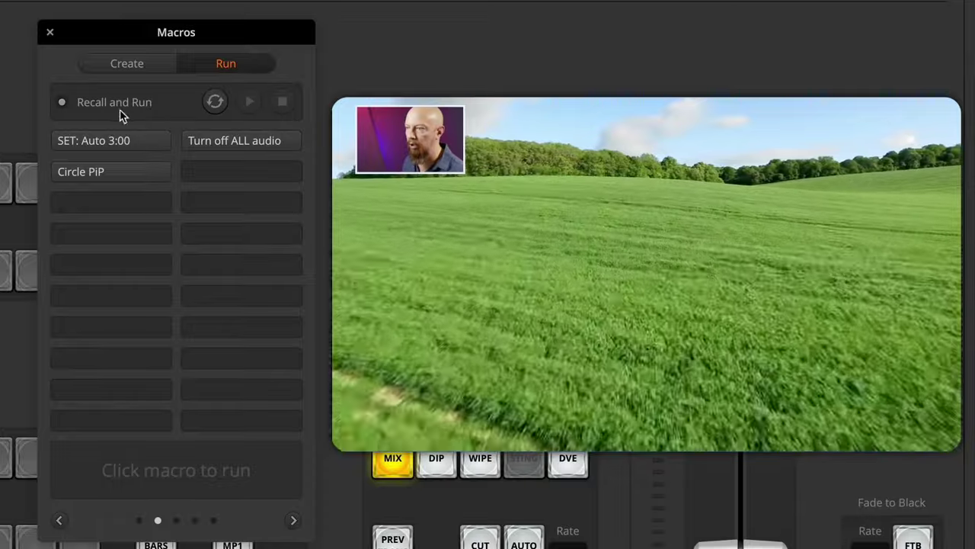
{"action": "left_click", "coordinate": [133, 173]}
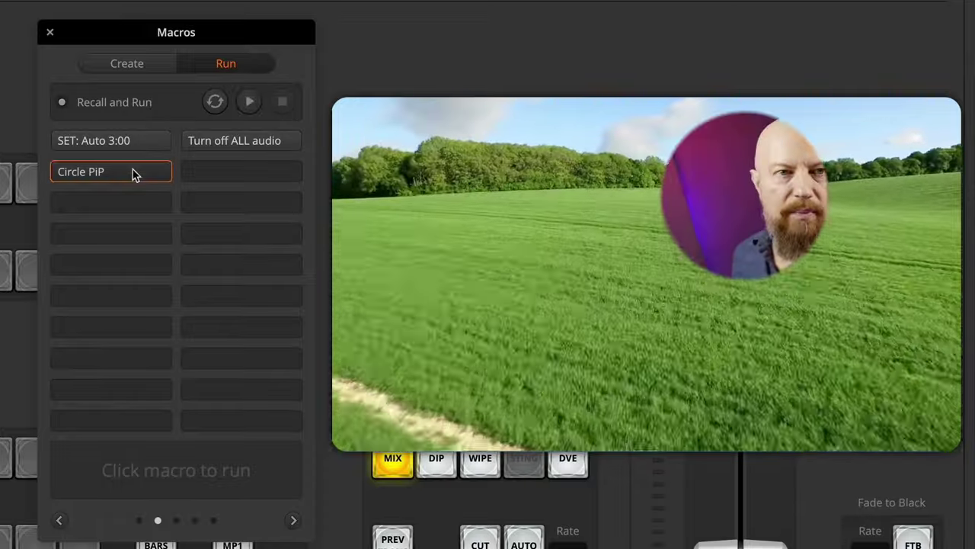